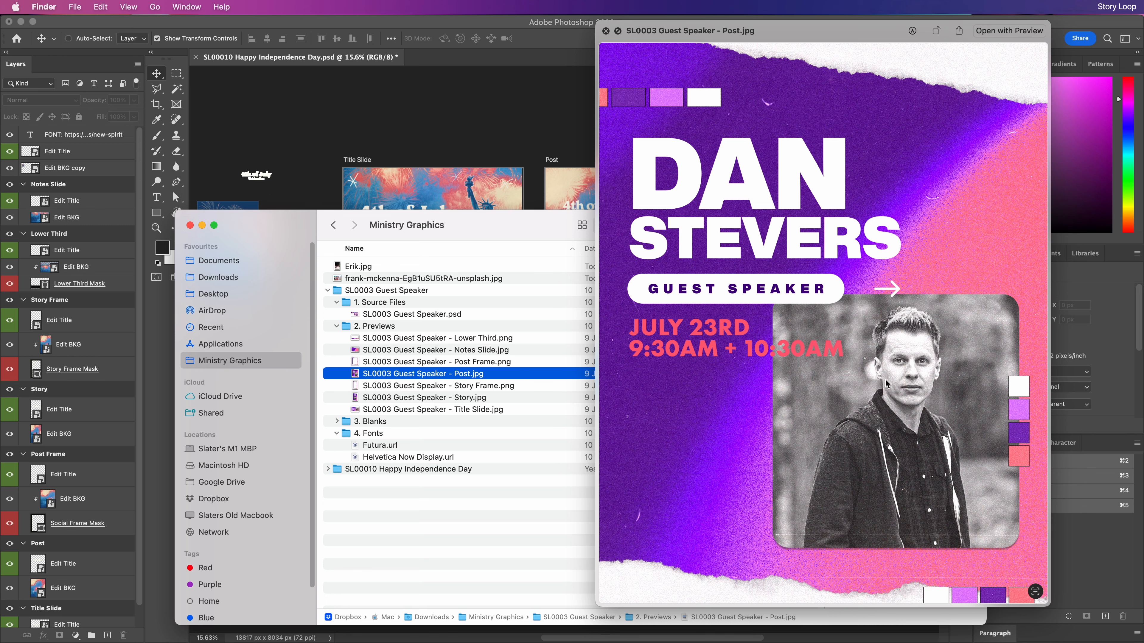
Inspect the Futura and Helvetica Now Display font links in the Fonts folder, then switch to Safari
left_click(407, 565)
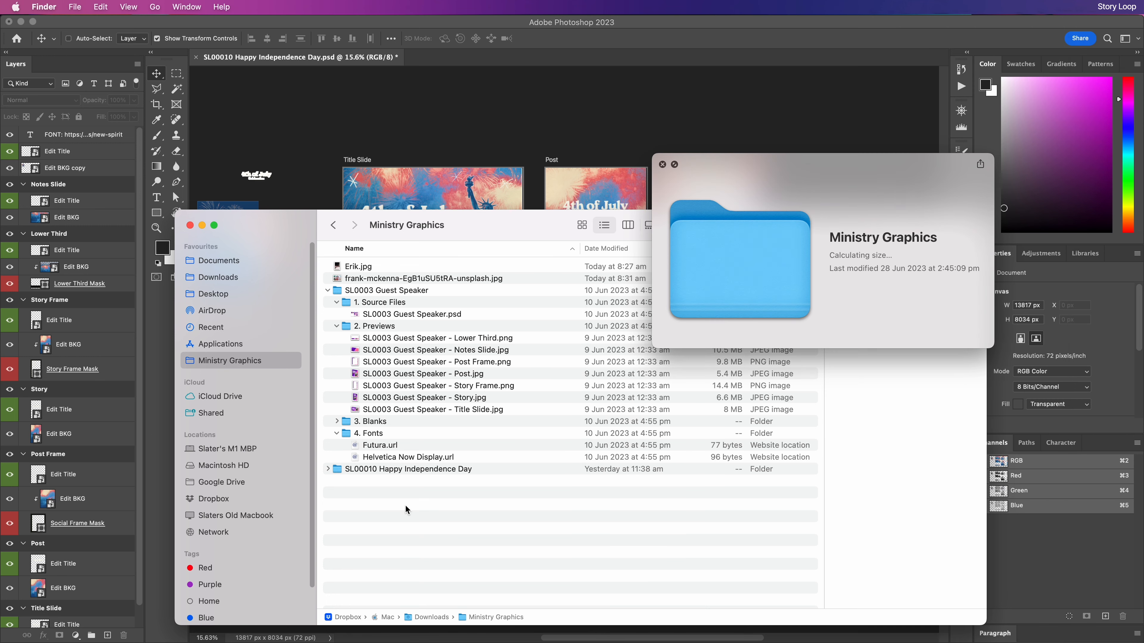
left_click(391, 447)
left_click(393, 456)
left_click(393, 449)
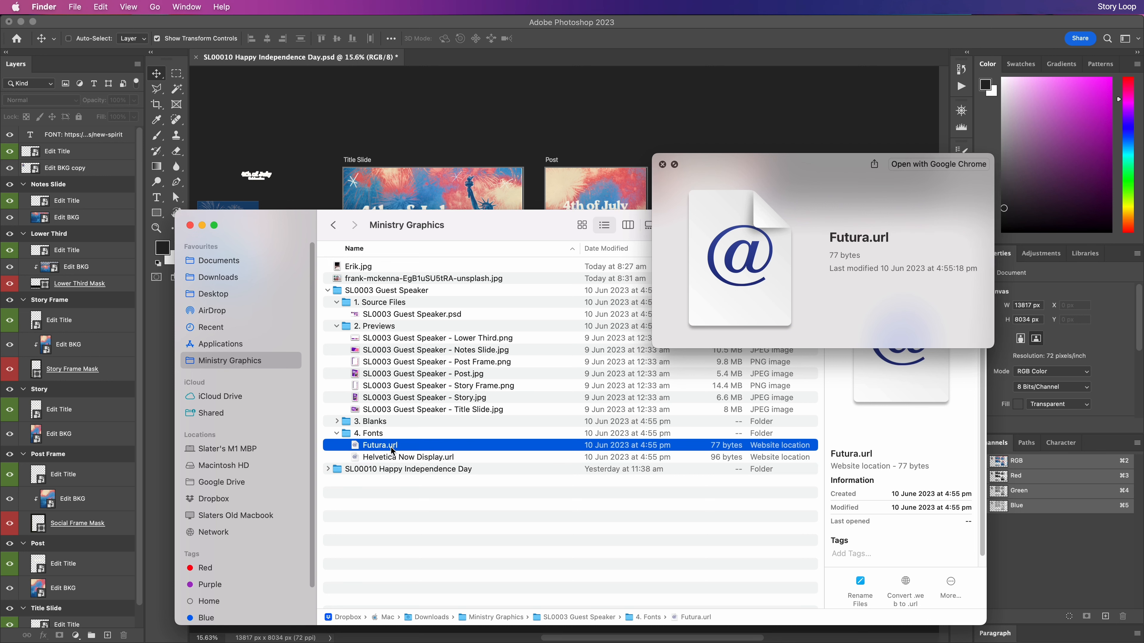
left_click(662, 166)
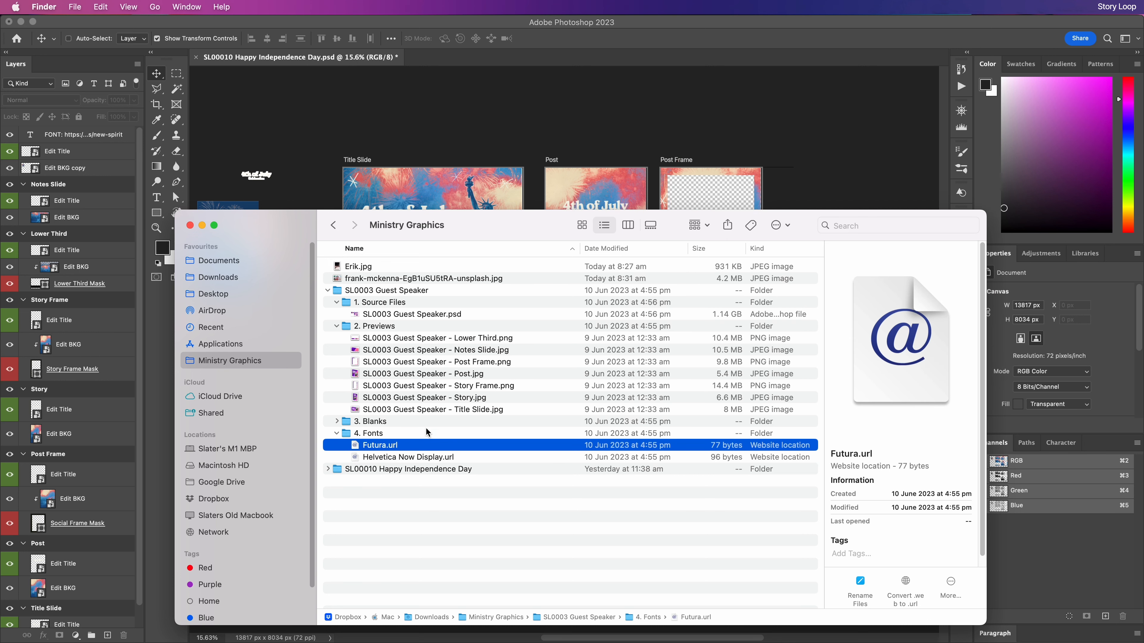
left_click(385, 458)
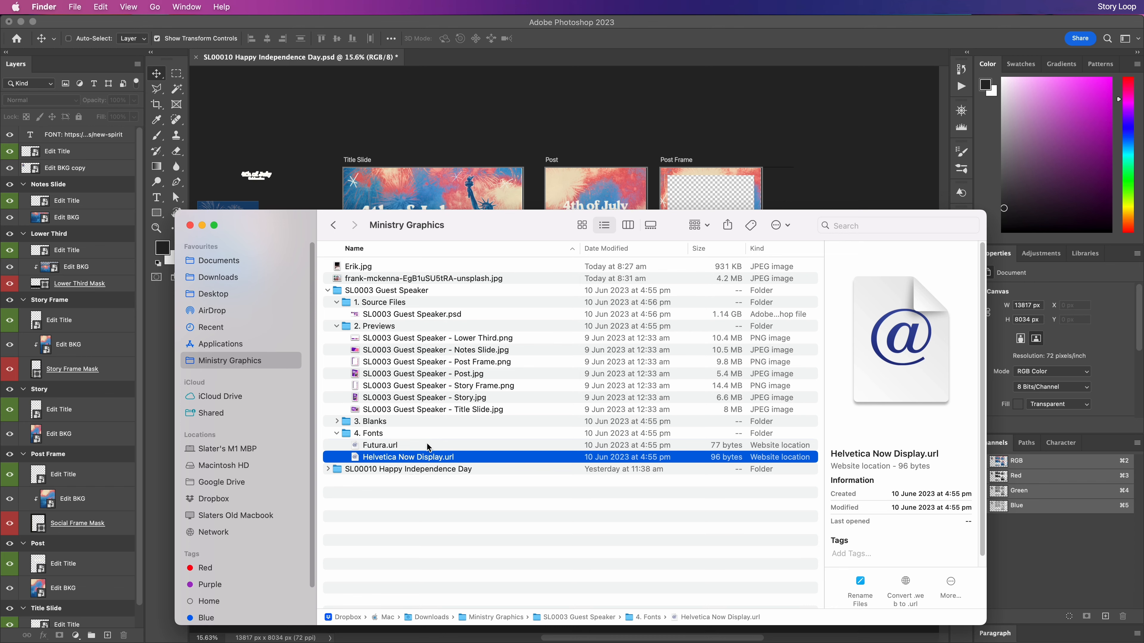
key("super+Tab")
key("super+Tab")
key("super+Tab")
key("super+Tab")
key("super+Tab")
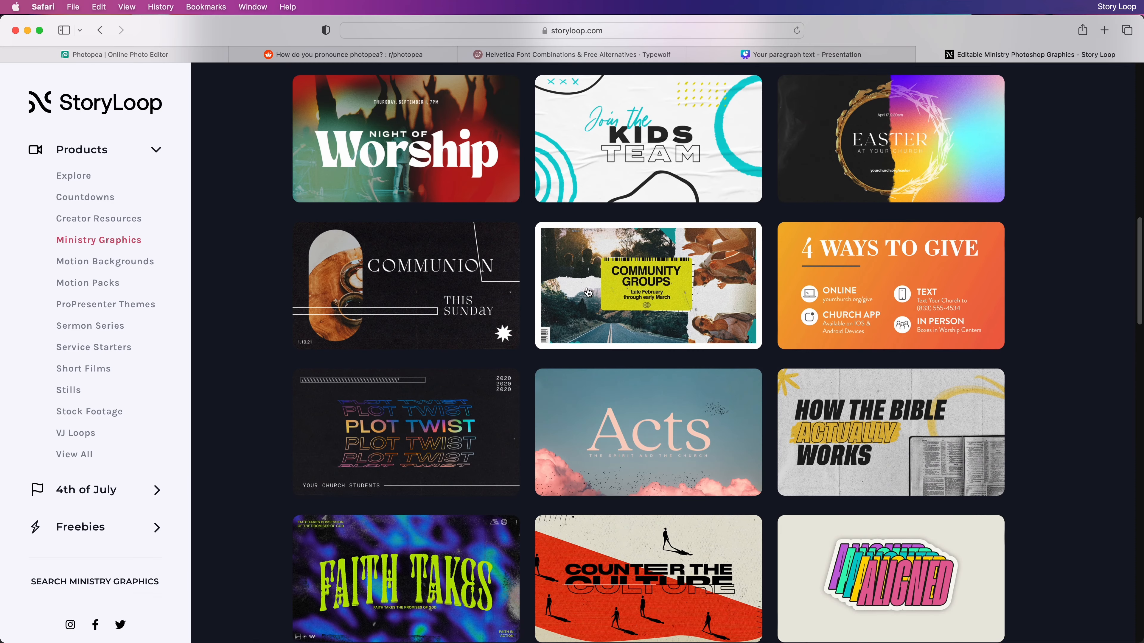
On Typewolf's Helvetica page, highlight the heading and its closest Adobe Fonts match, then return to Finder
left_click(547, 56)
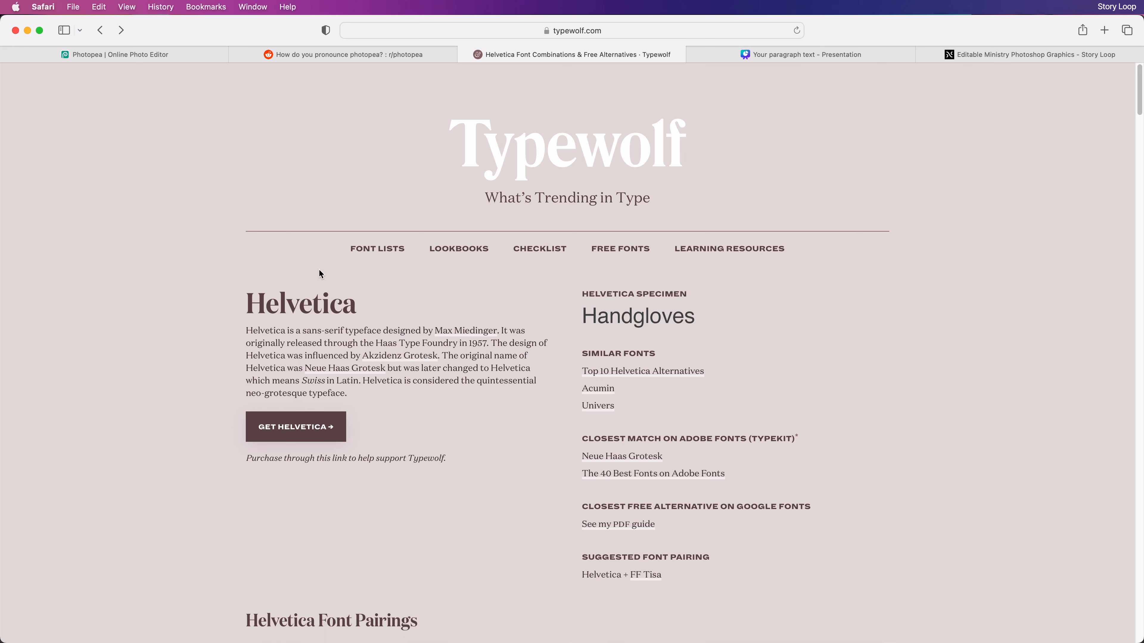
left_click_drag(247, 302, 388, 309)
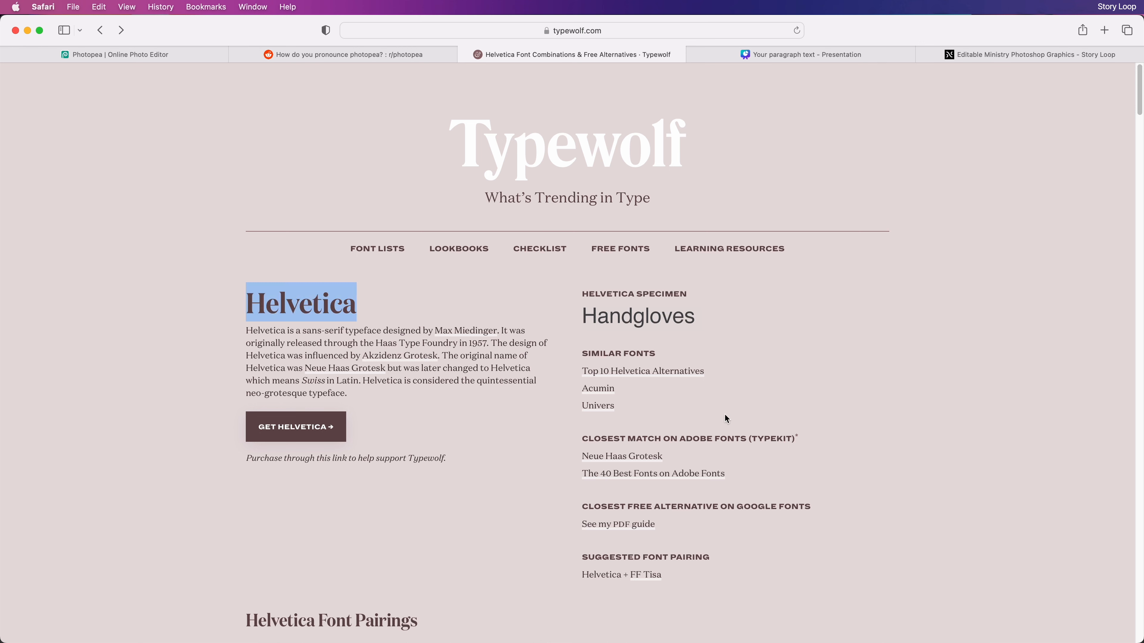
left_click_drag(582, 439, 794, 439)
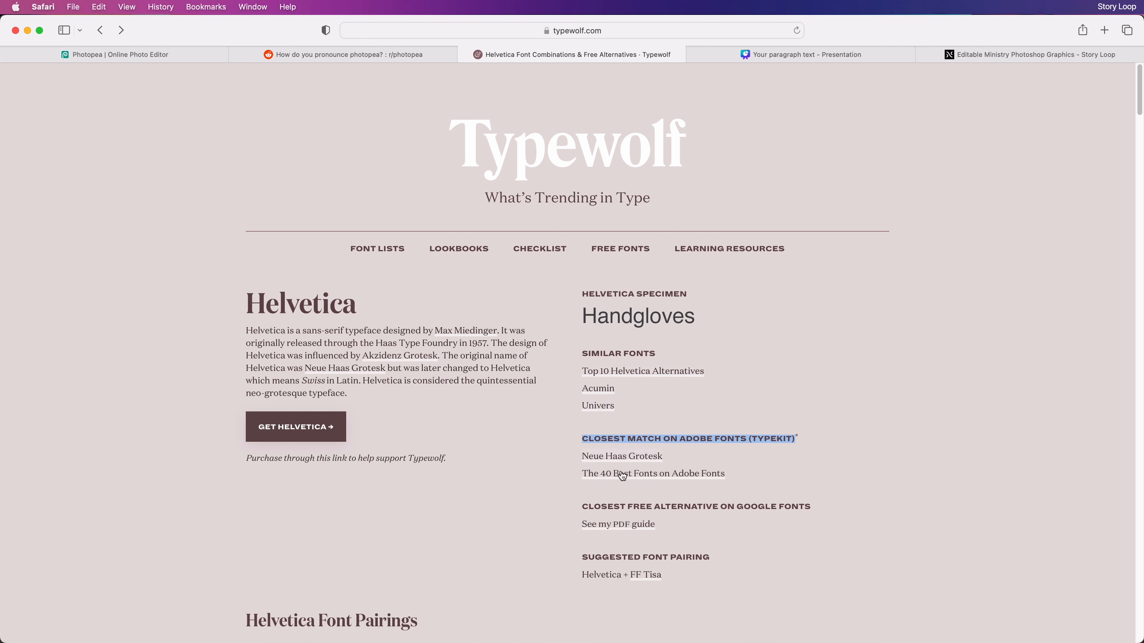
left_click(532, 506)
key("super+Tab")
Open SL0003 Guest Speaker.psd in Photoshop and collapse all seven artboard groups
left_click(446, 315)
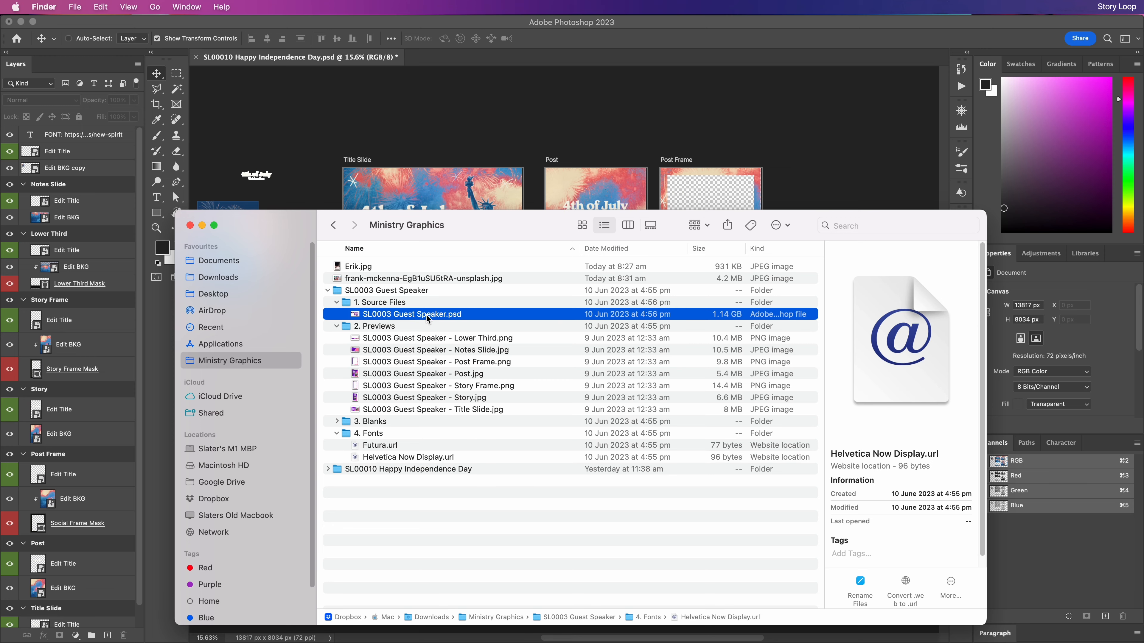
double_click(445, 315)
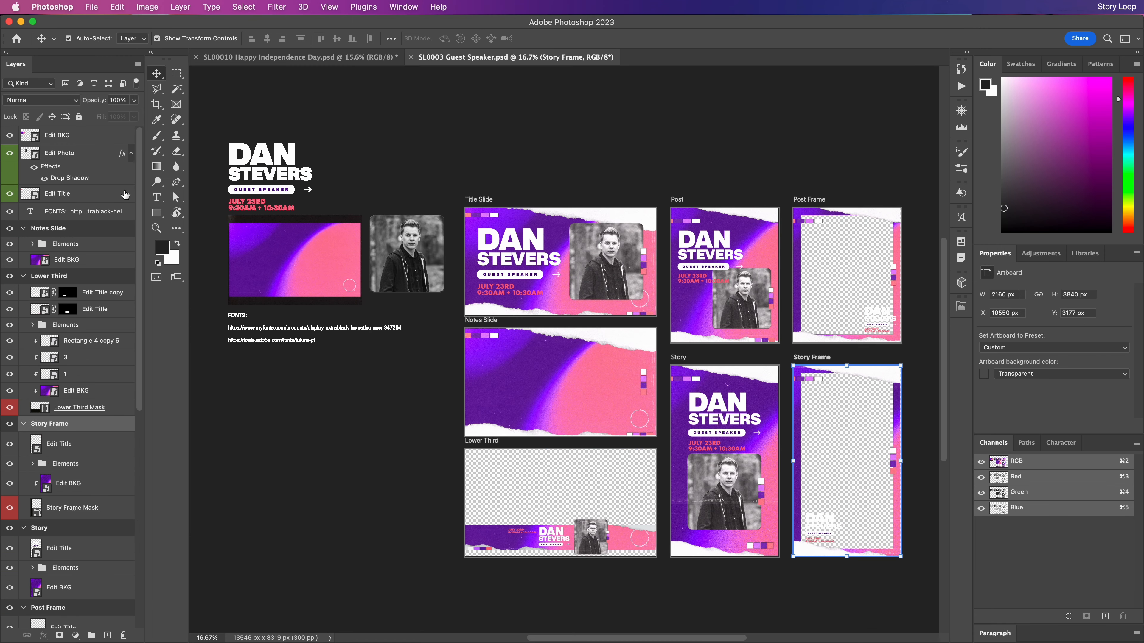
left_click(22, 229)
left_click(23, 245)
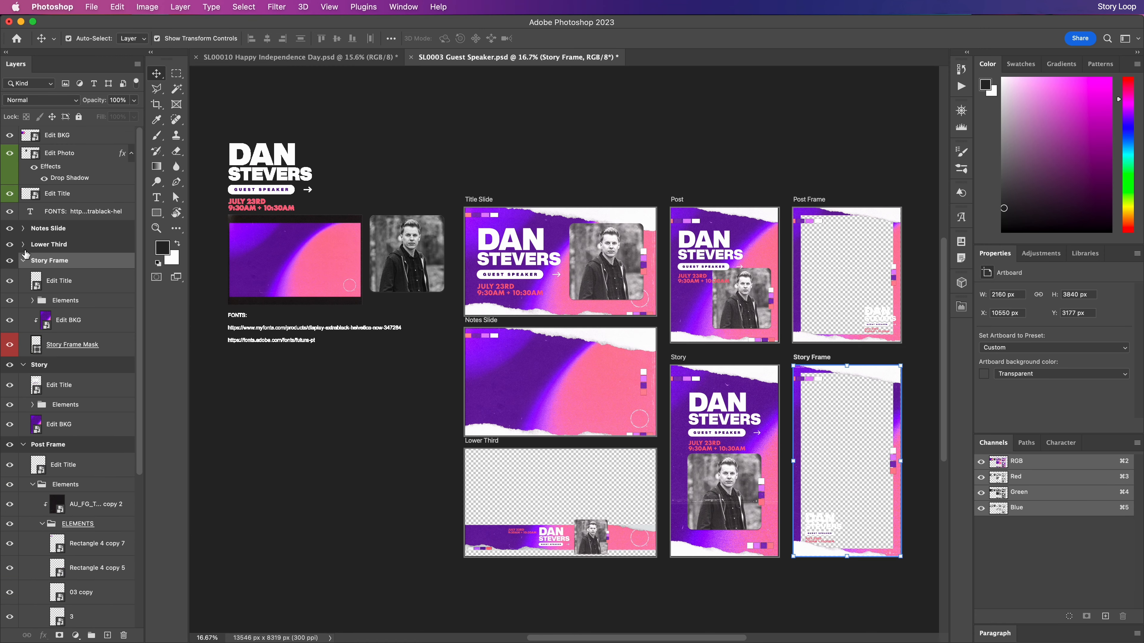
left_click(23, 261)
left_click(23, 276)
left_click(23, 292)
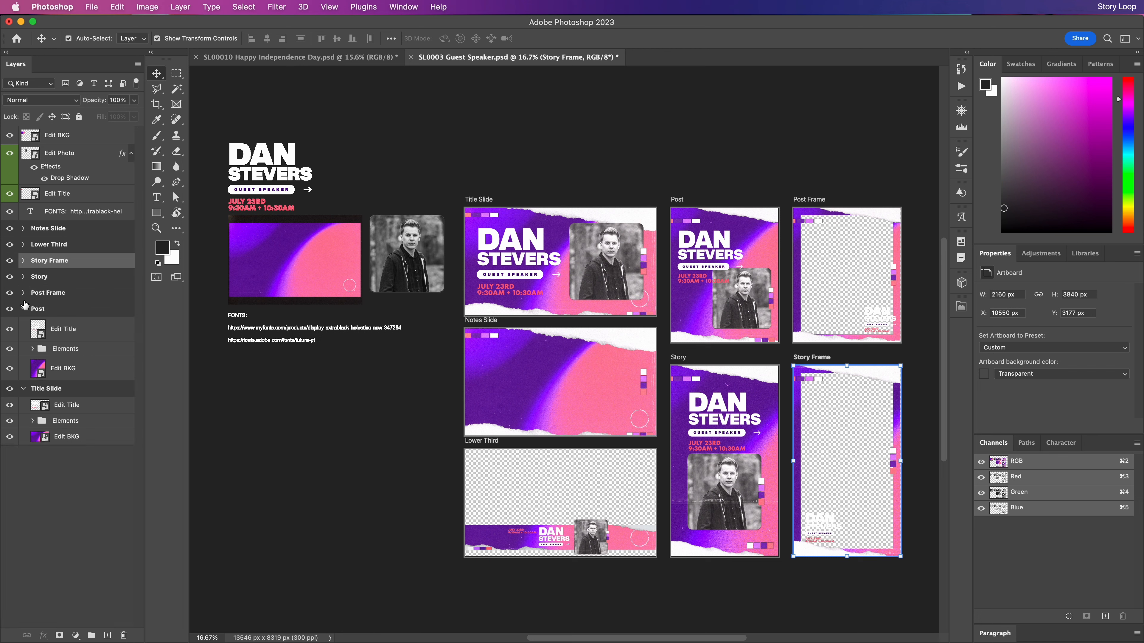
left_click(23, 309)
left_click(23, 325)
left_click(83, 408)
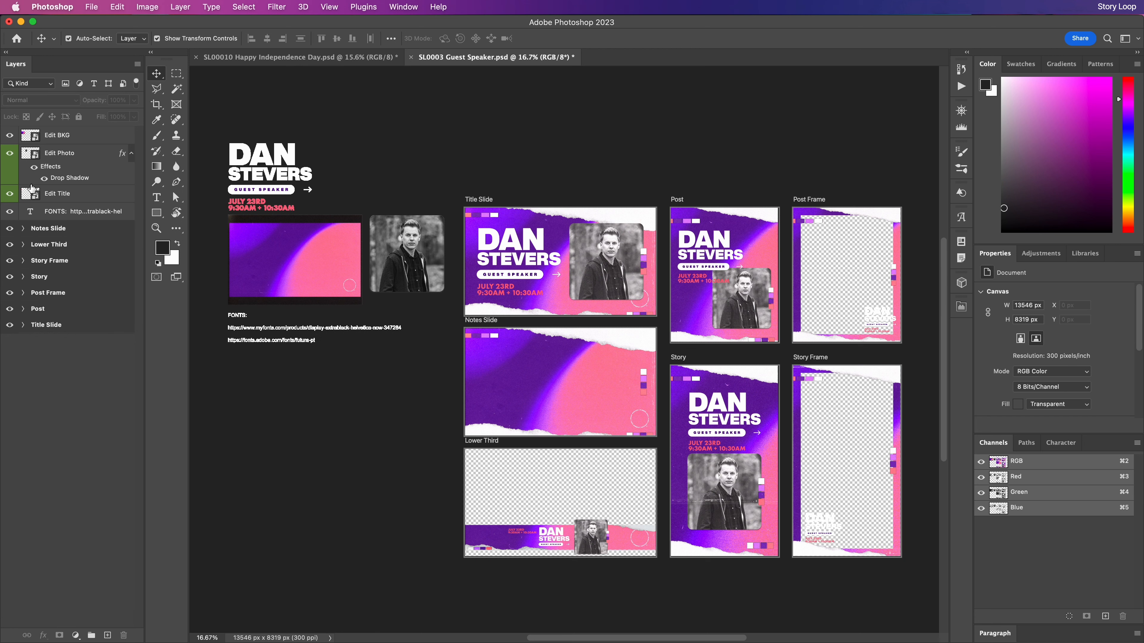
Compare layers with the Happy Independence Day document, then open the Edit Title smart object
left_click(308, 59)
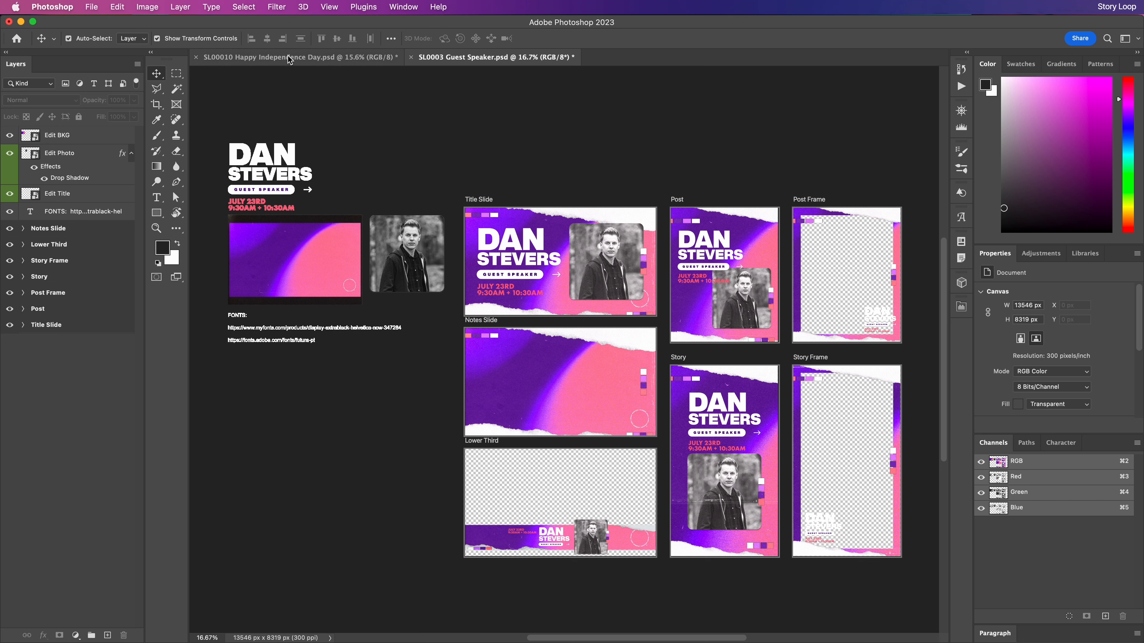
left_click(55, 152)
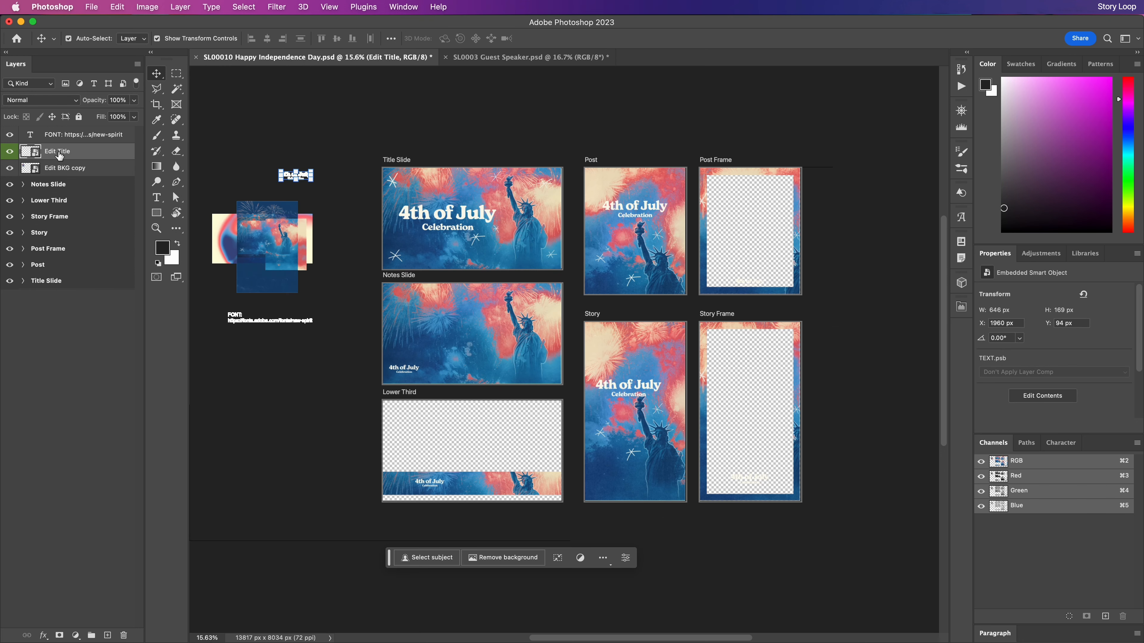
left_click(62, 176)
left_click(541, 58)
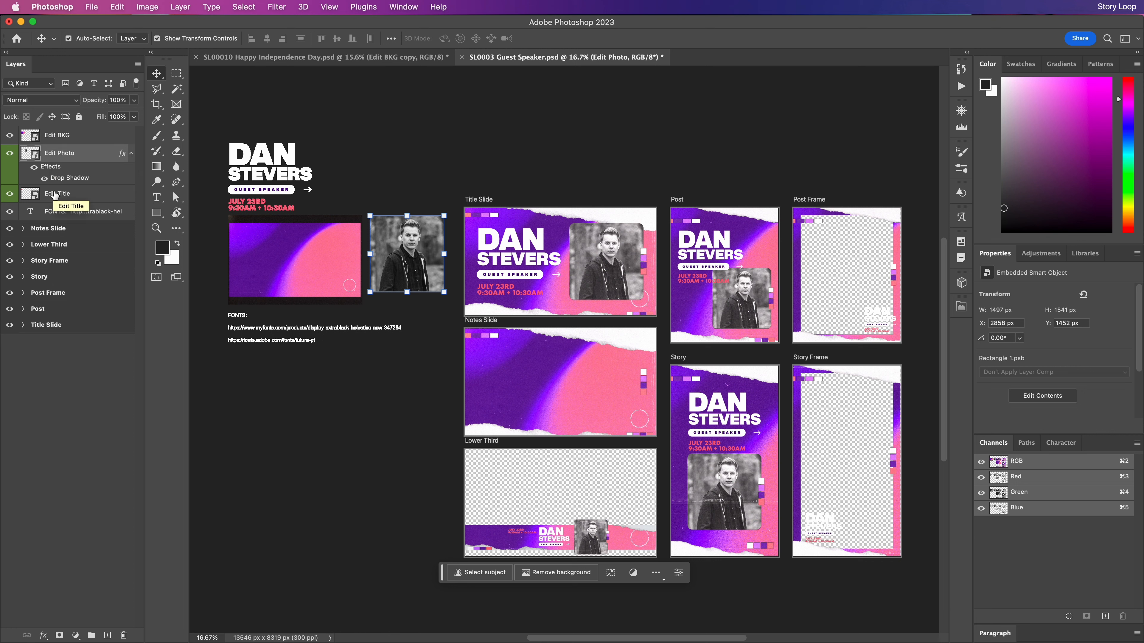
left_click(85, 387)
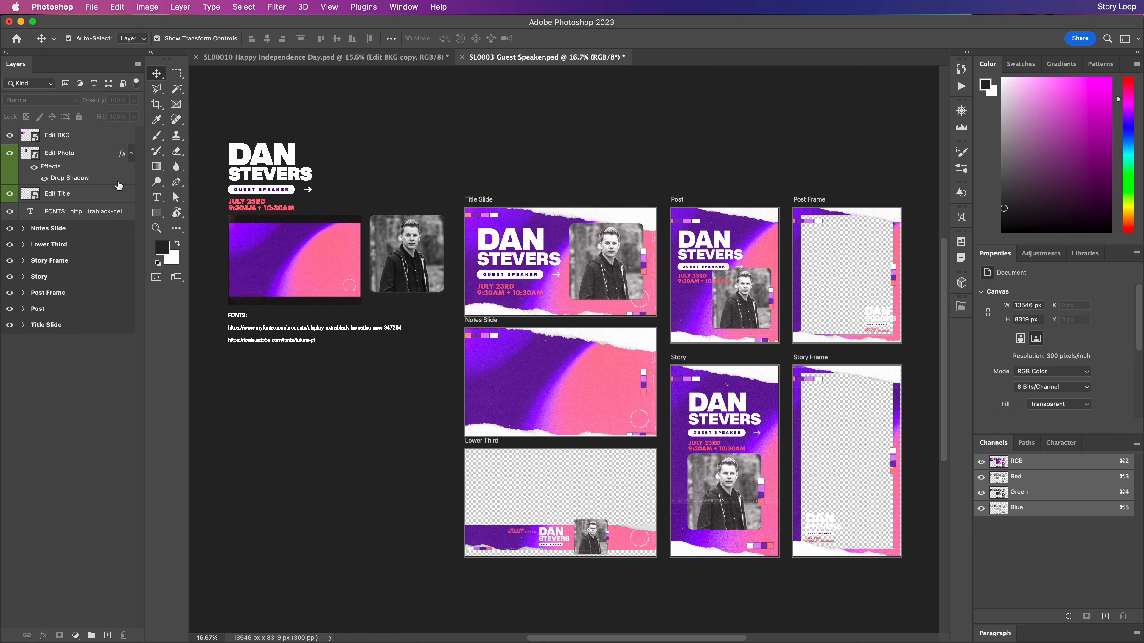
double_click(31, 196)
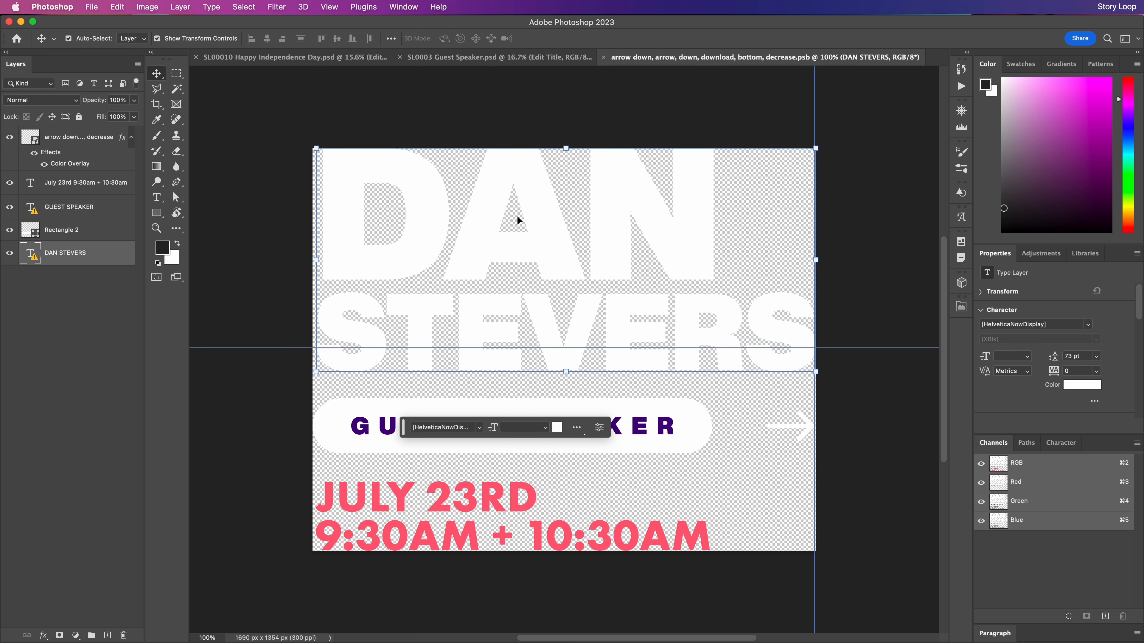
double_click(514, 228)
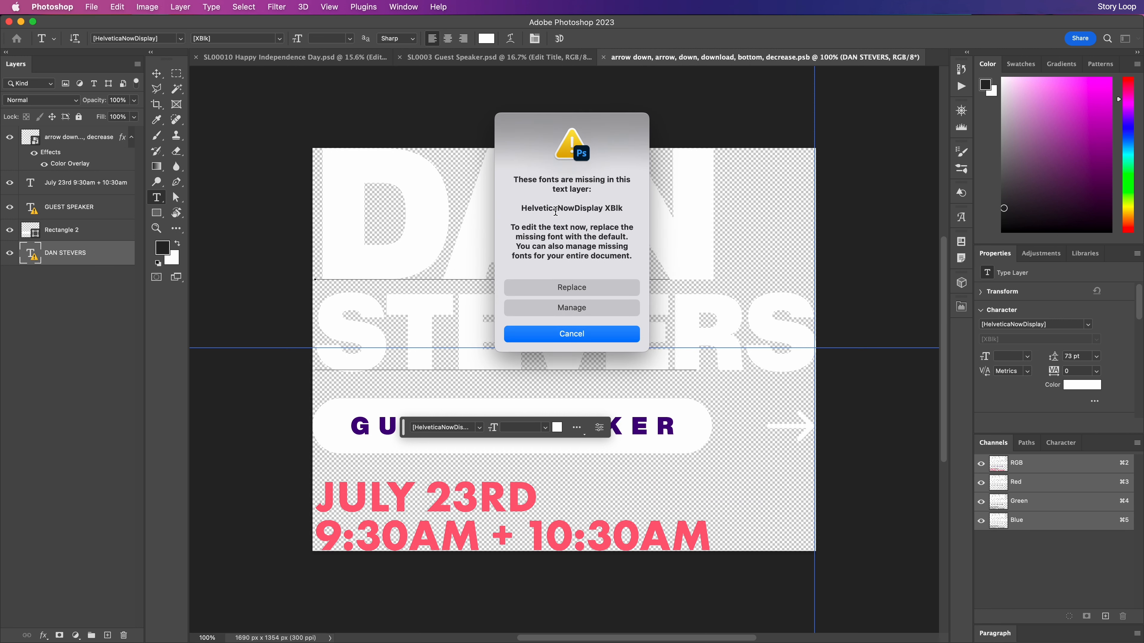
left_click(572, 287)
double_click(655, 197)
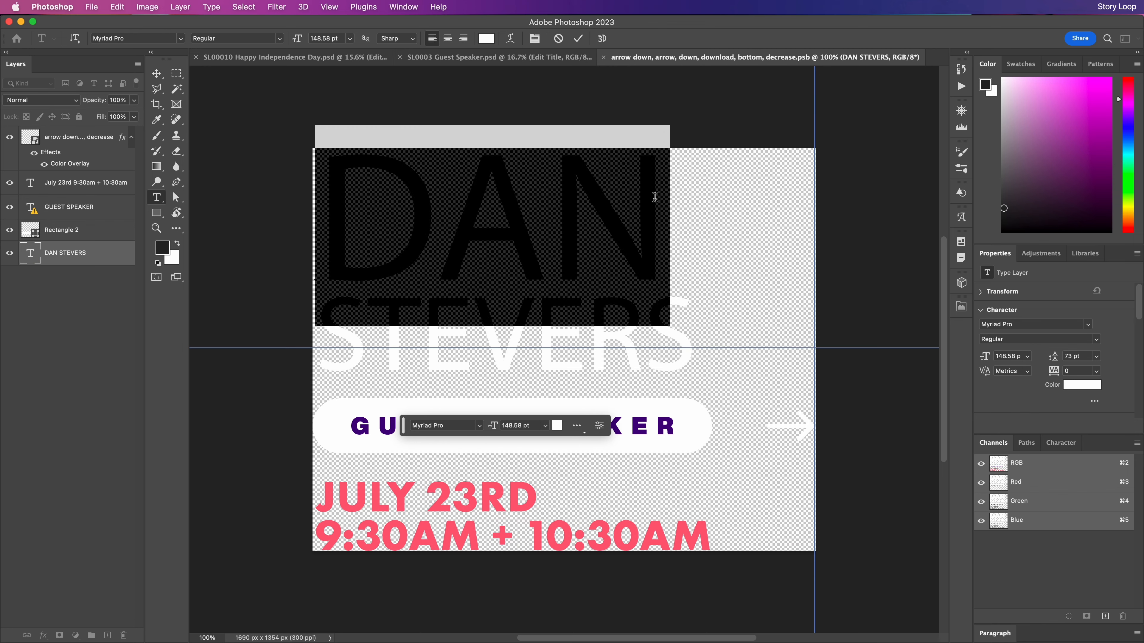
left_click_drag(678, 314, 218, 321)
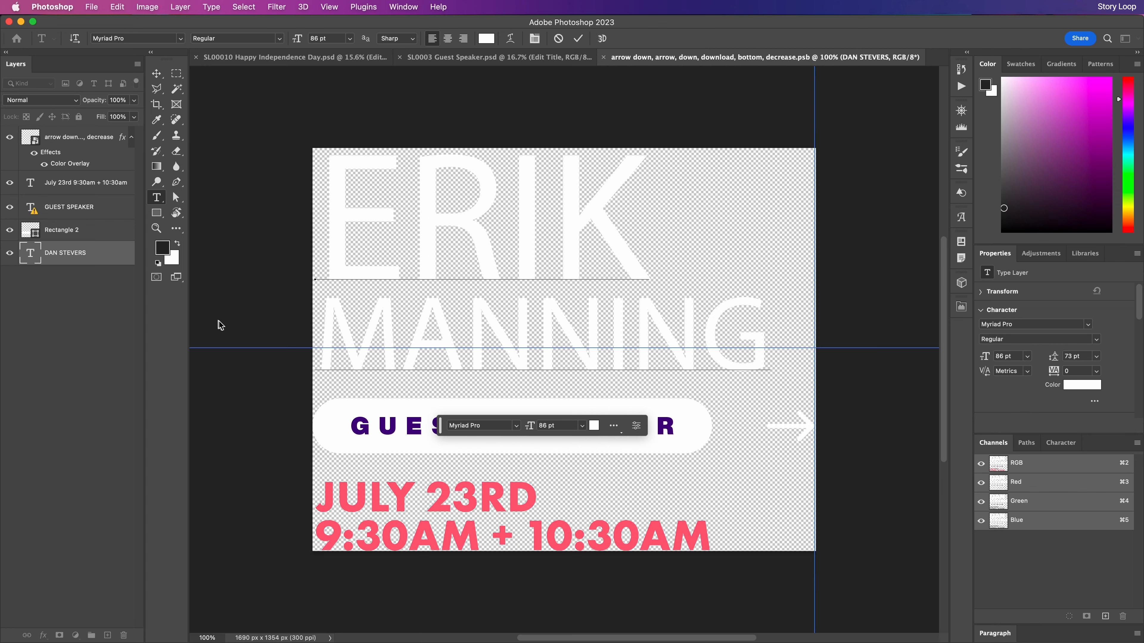
key("super+a")
left_click(1044, 324)
type("neue haas")
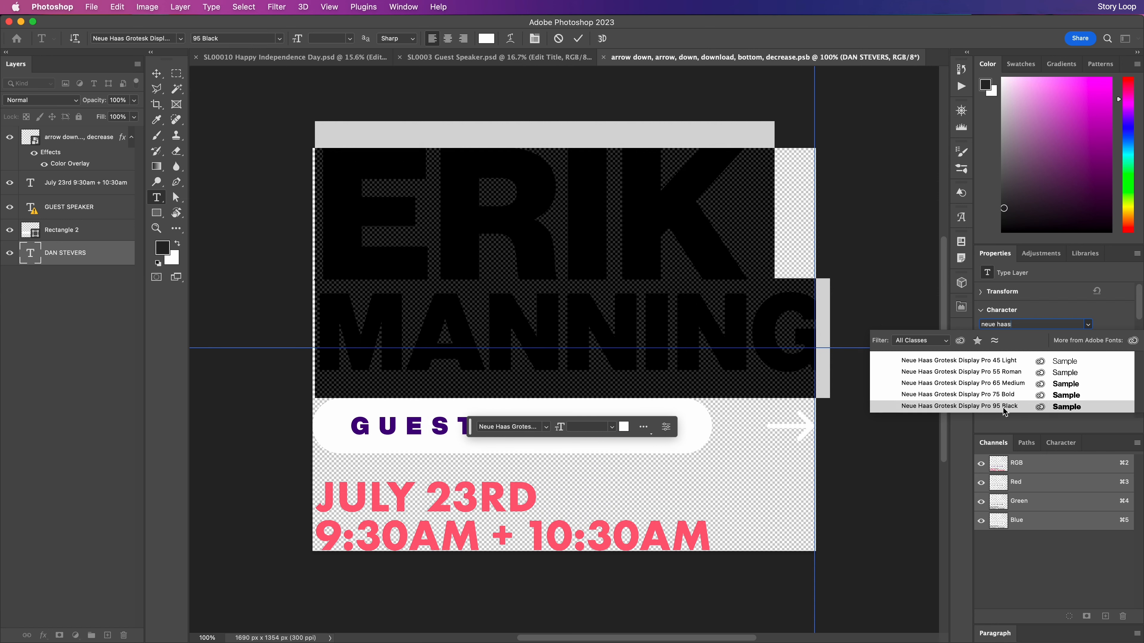
left_click(1005, 406)
left_click(156, 73)
key("super+t")
left_click_drag(828, 260, 811, 261)
key("Return")
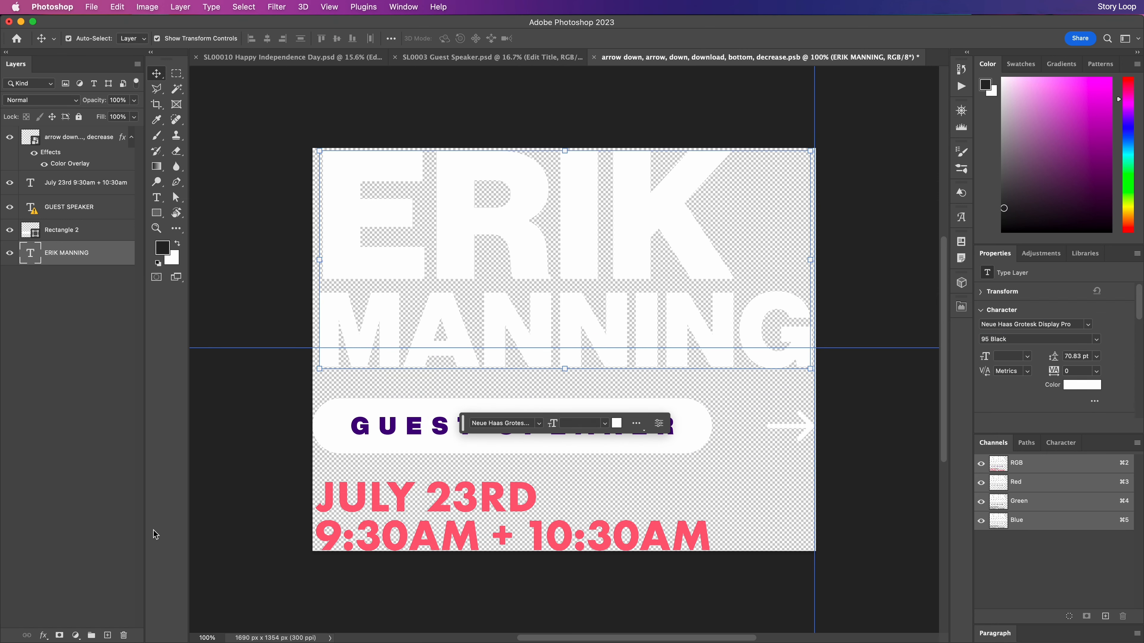
Change the date line to SEPTEMBER 4TH and the service time to 9:00AM
left_click(475, 504)
double_click(475, 504)
triple_click(571, 491)
type("SEPTEMBER 4TH")
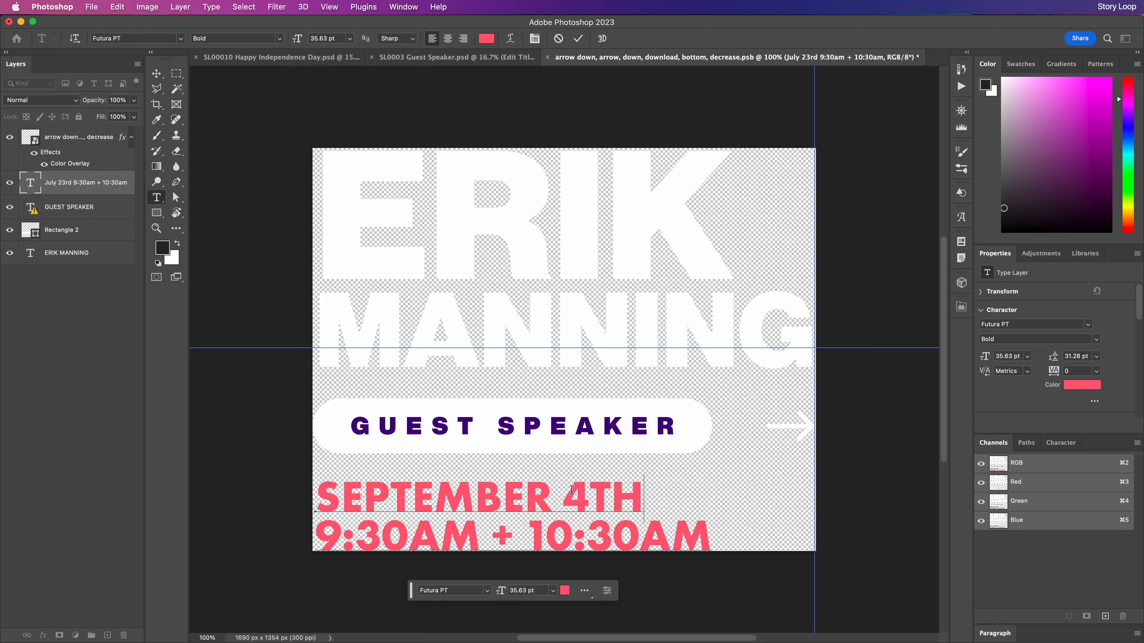
left_click_drag(353, 536, 746, 523)
type("00AM")
key("super+Return")
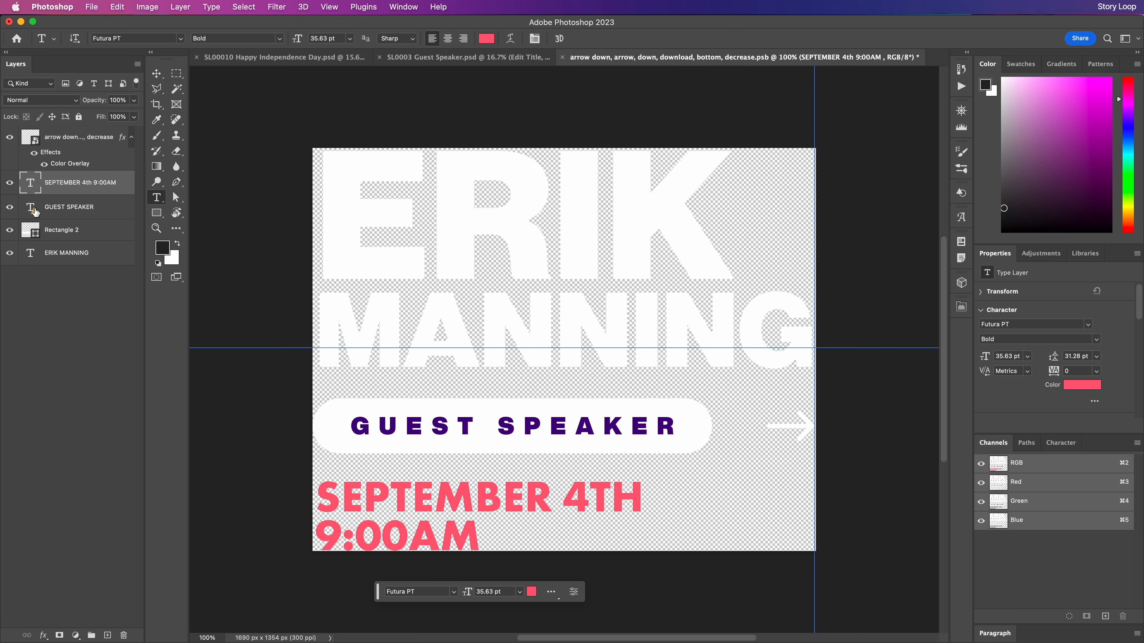
Set GUEST SPEAKER in Neue Haas Grotesk, then close and save the title smart object
left_click(446, 429)
left_click(572, 288)
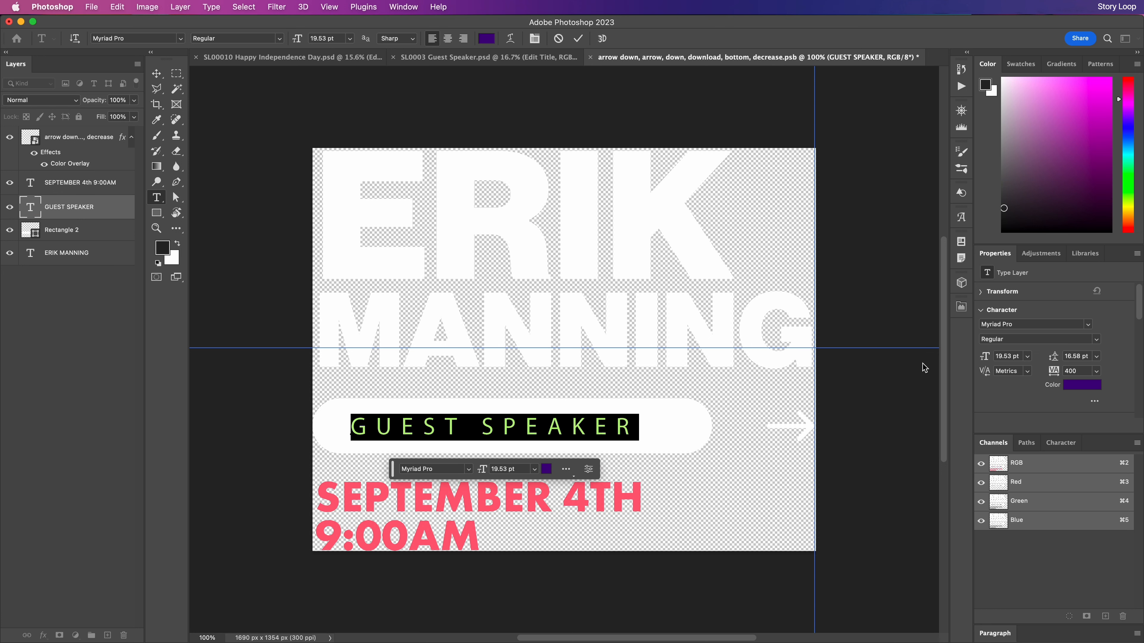
left_click(1019, 325)
type("neue")
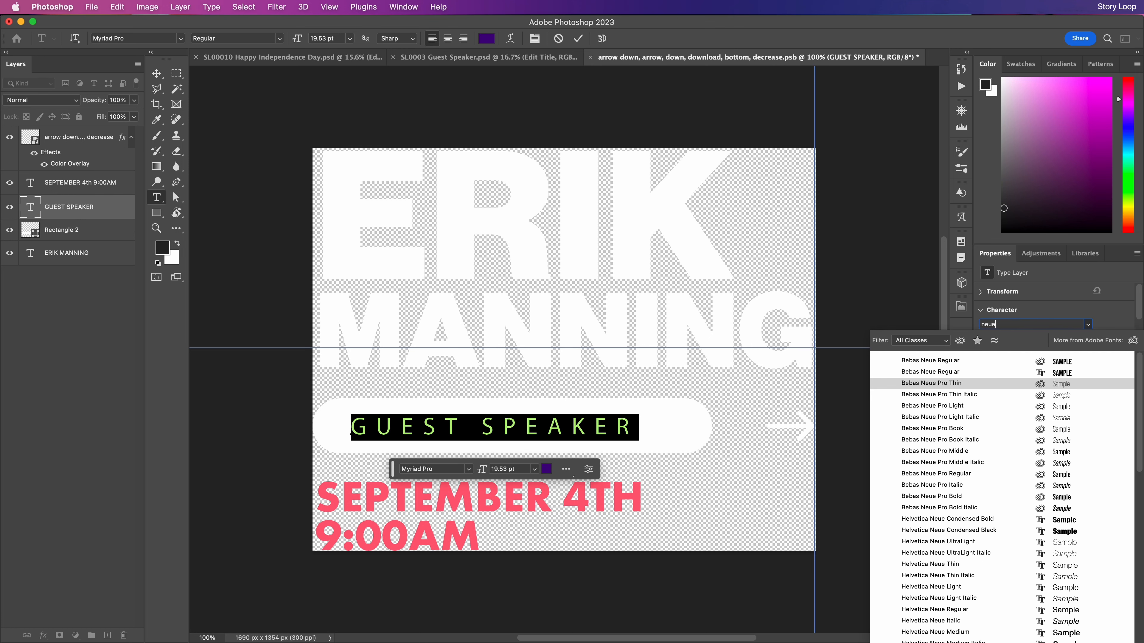
type(" haas")
key("Return")
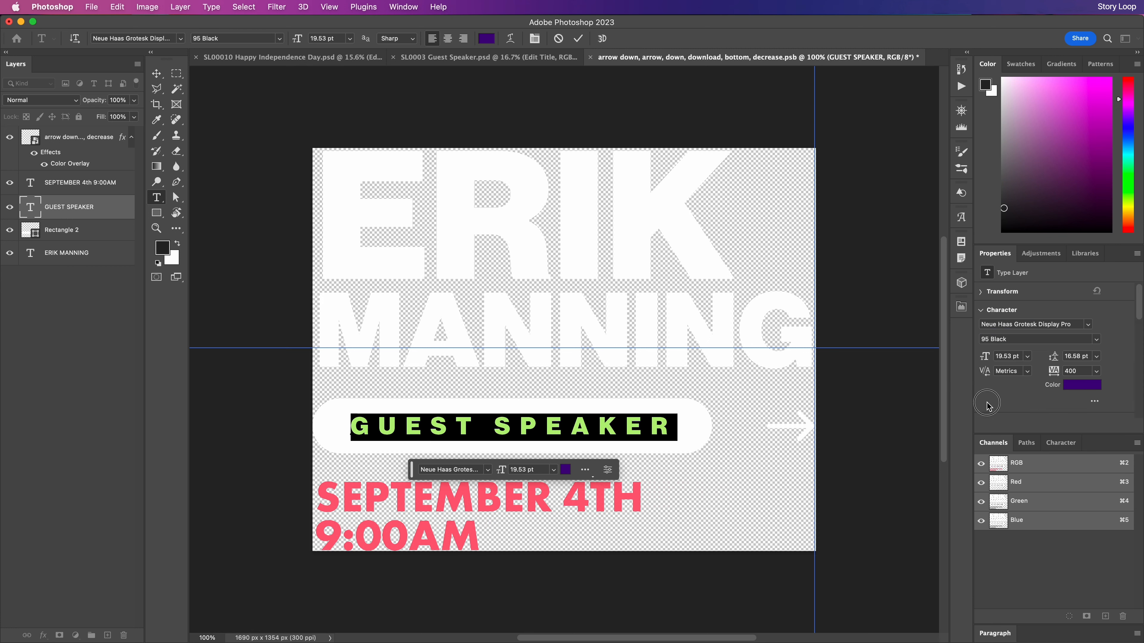
left_click(157, 73)
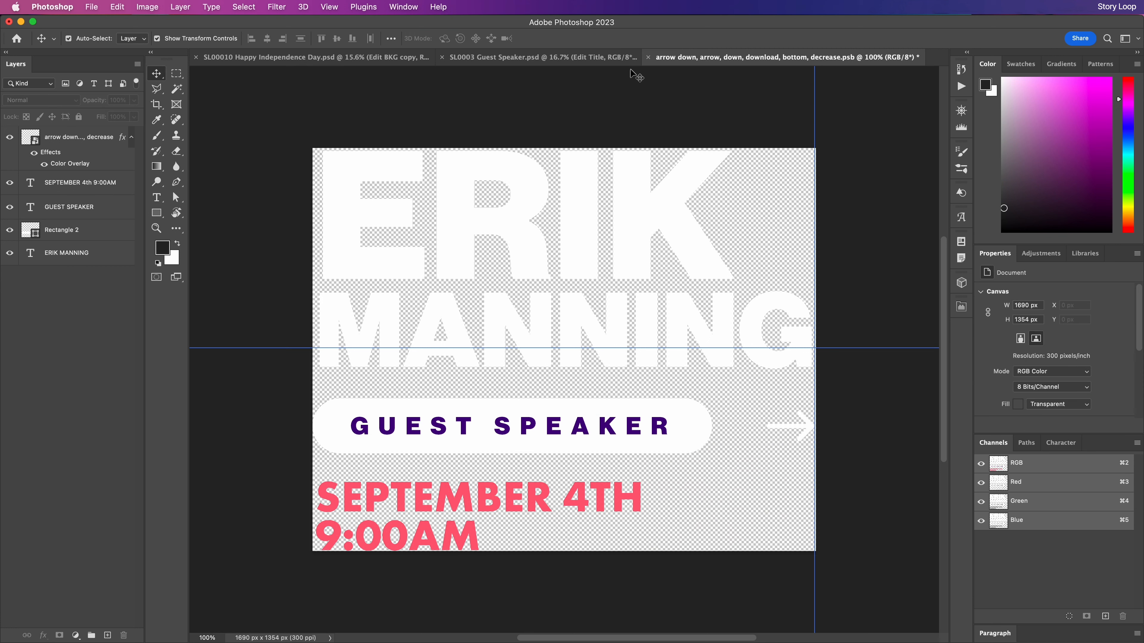
left_click(647, 57)
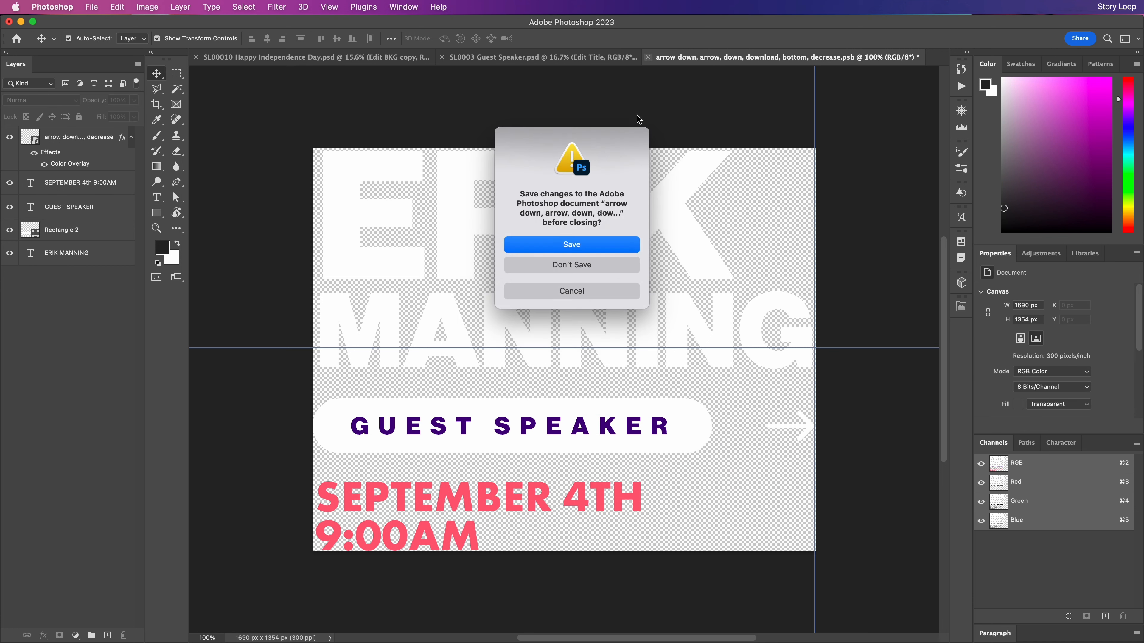
left_click(591, 248)
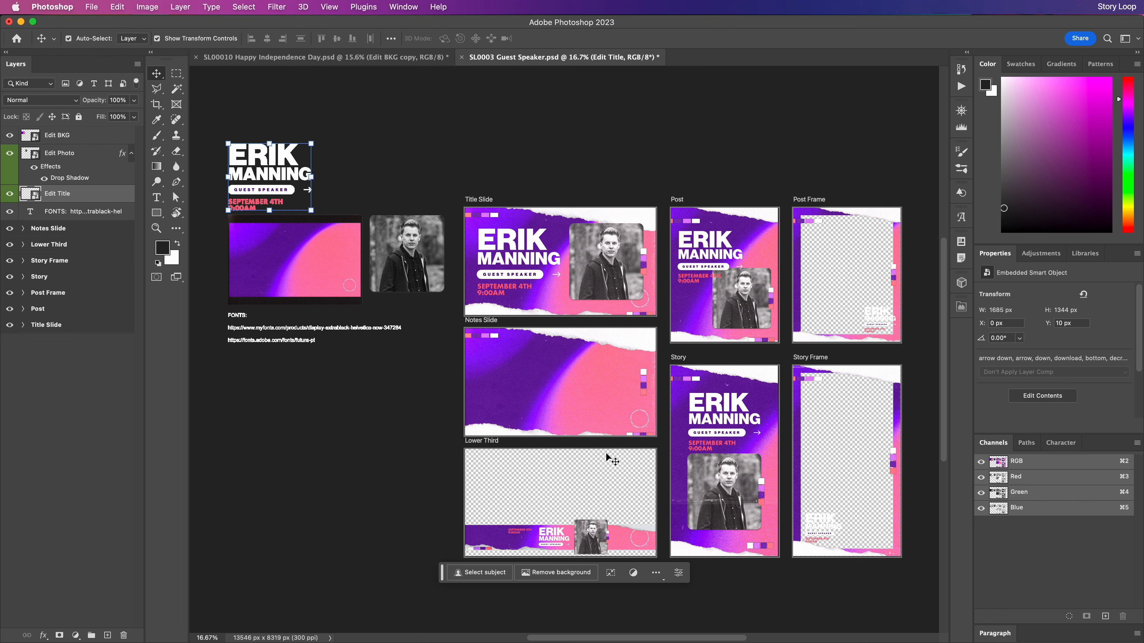
In the Edit Photo smart object, place Erik.jpg as a layer beneath both Gradient Map layers
left_click(38, 158)
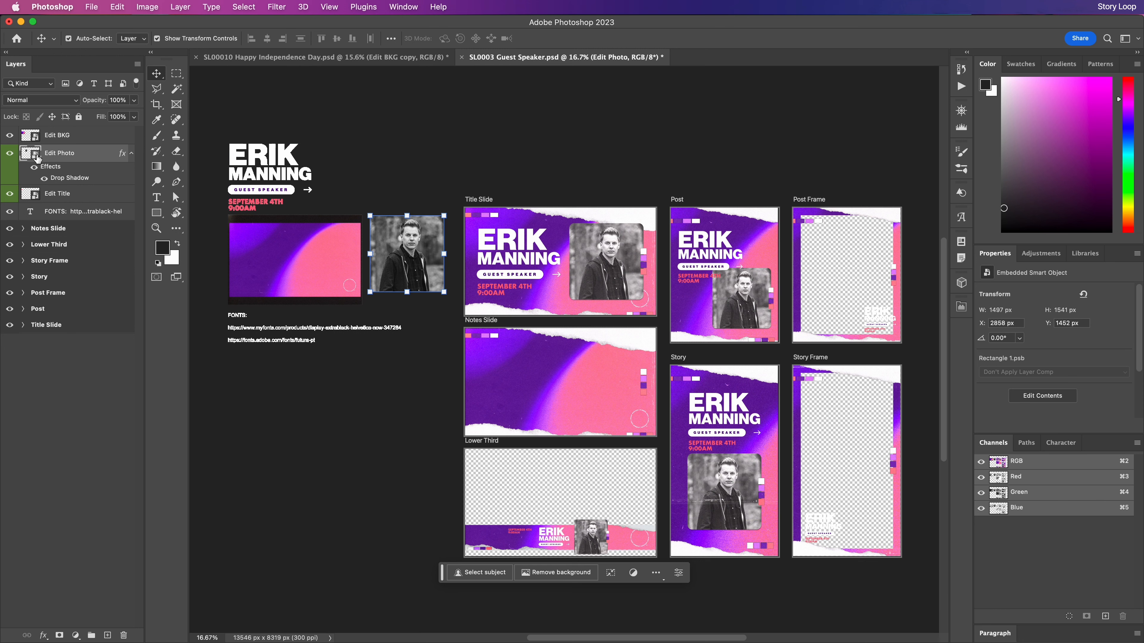
double_click(31, 154)
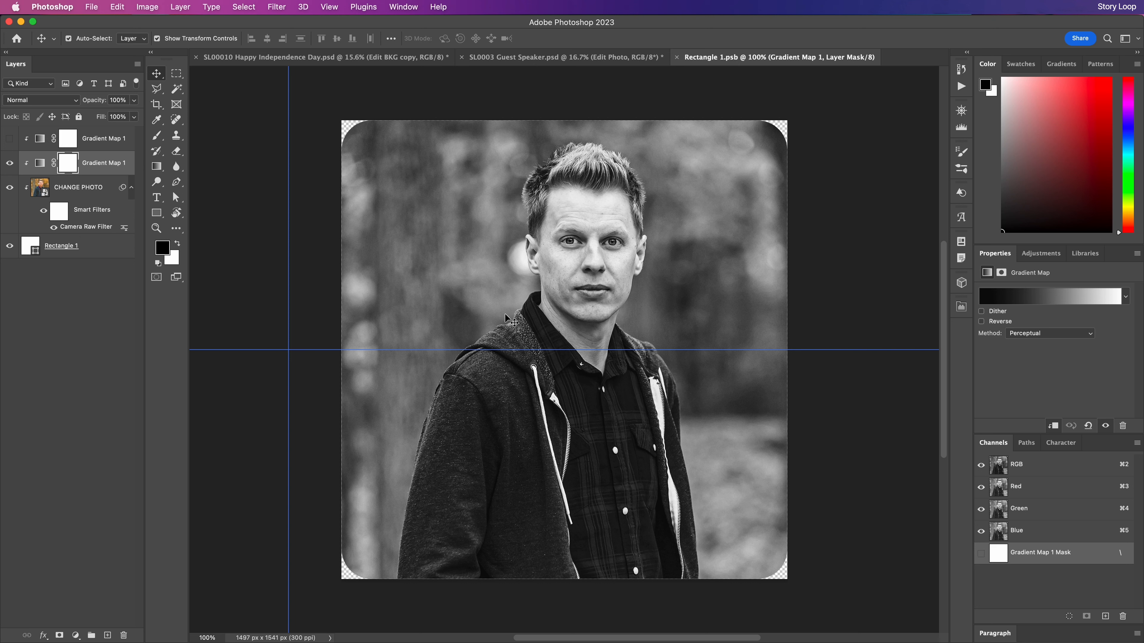
left_click(94, 188)
key("super+Tab")
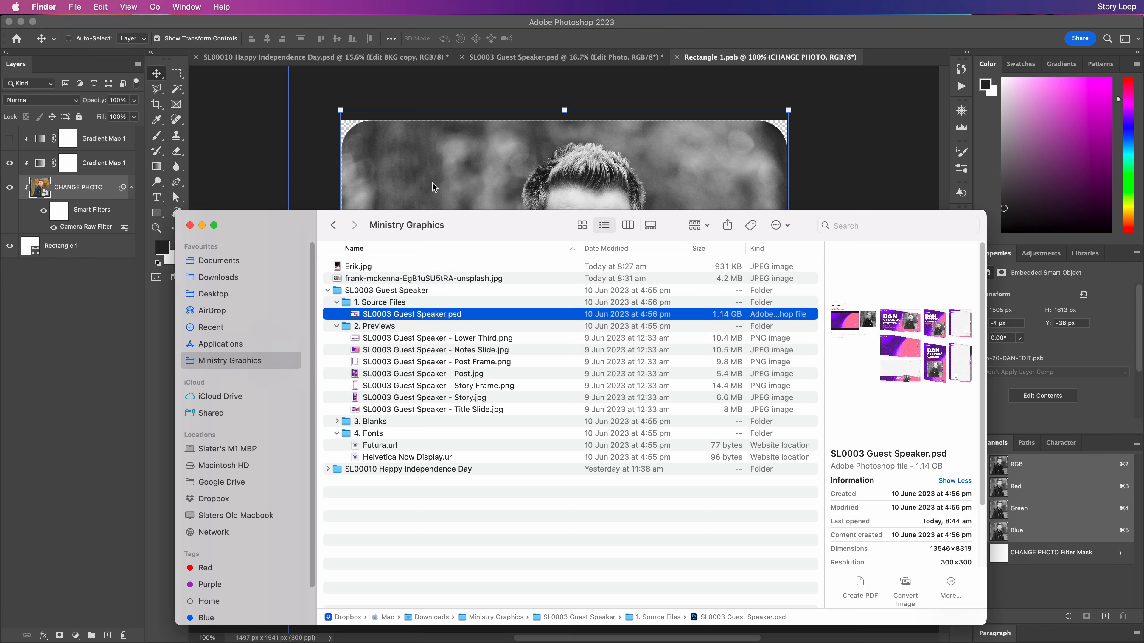
left_click_drag(362, 267, 475, 158)
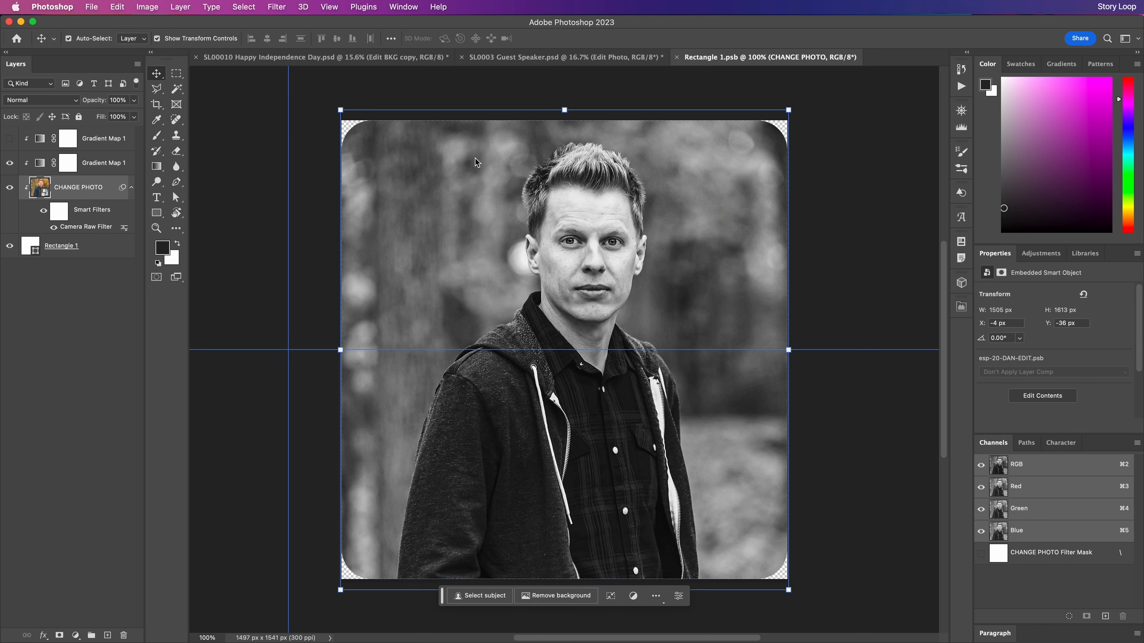
scroll(578, 317, "down", 3)
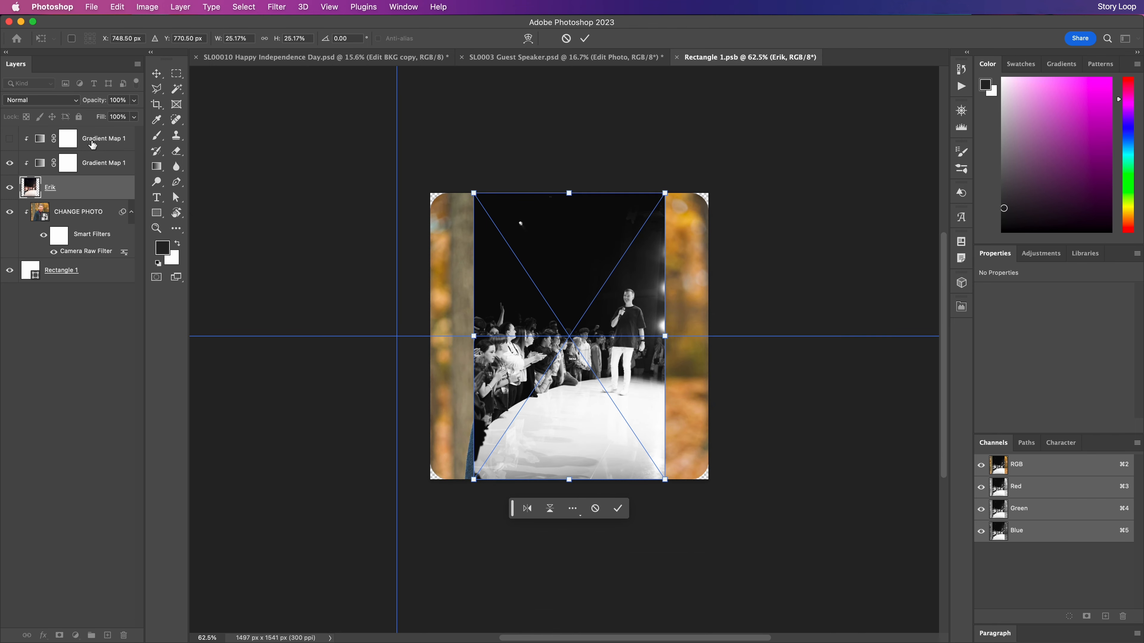
left_click_drag(63, 189, 78, 136)
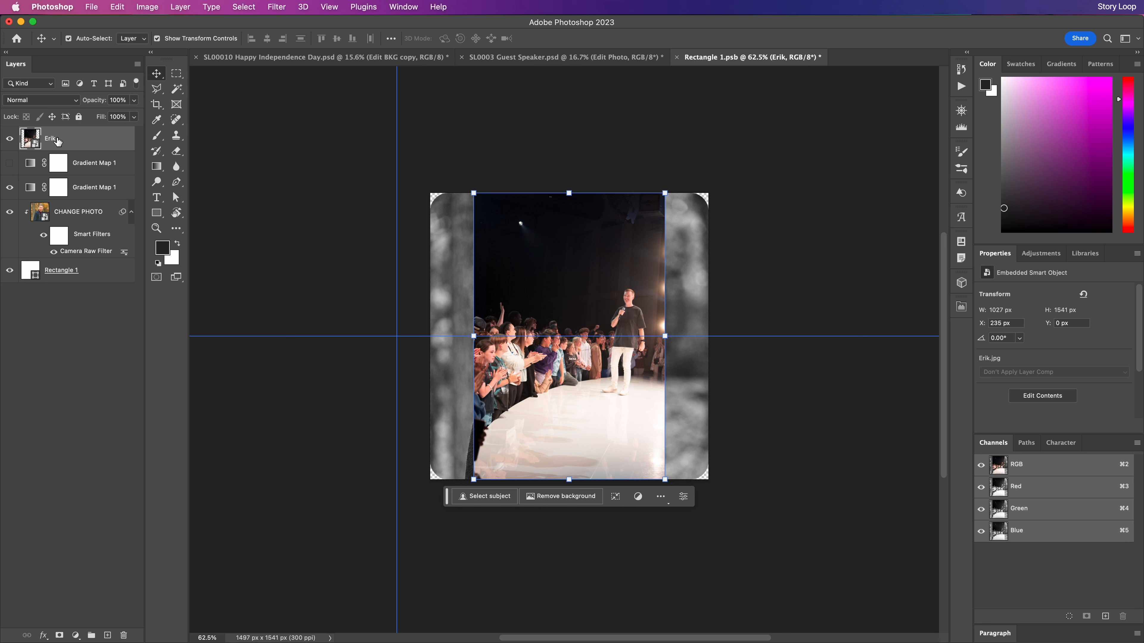
left_click_drag(59, 147, 66, 211)
Scale the Erik photo so he shows properly within the frame
left_click_drag(571, 483, 572, 575)
scroll(587, 409, "down", 6)
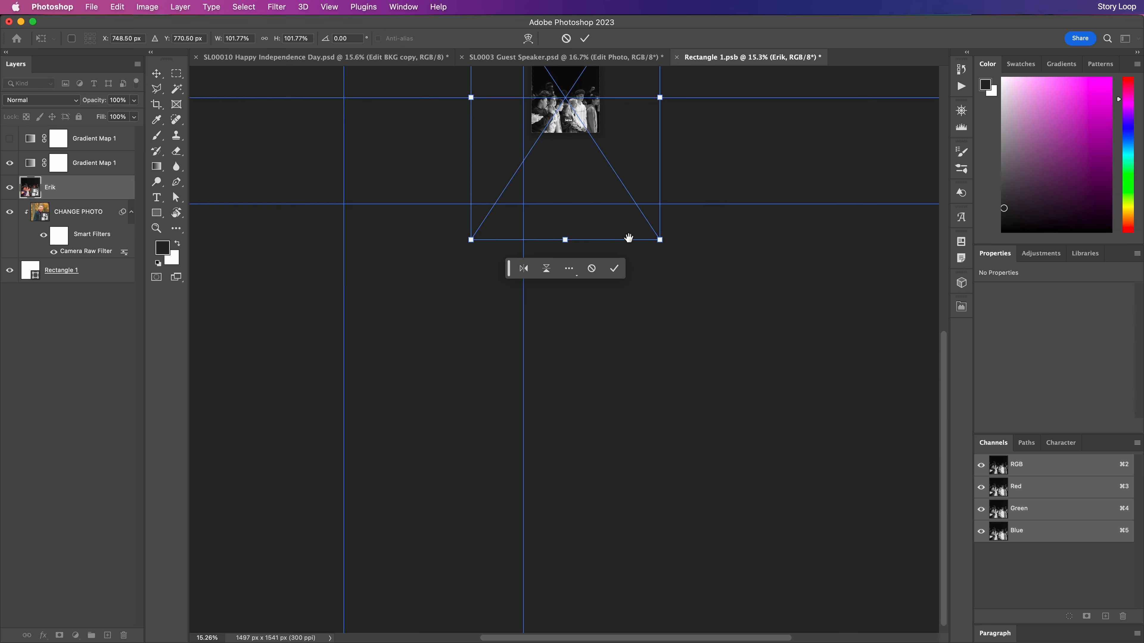
scroll(600, 360, "up", 4)
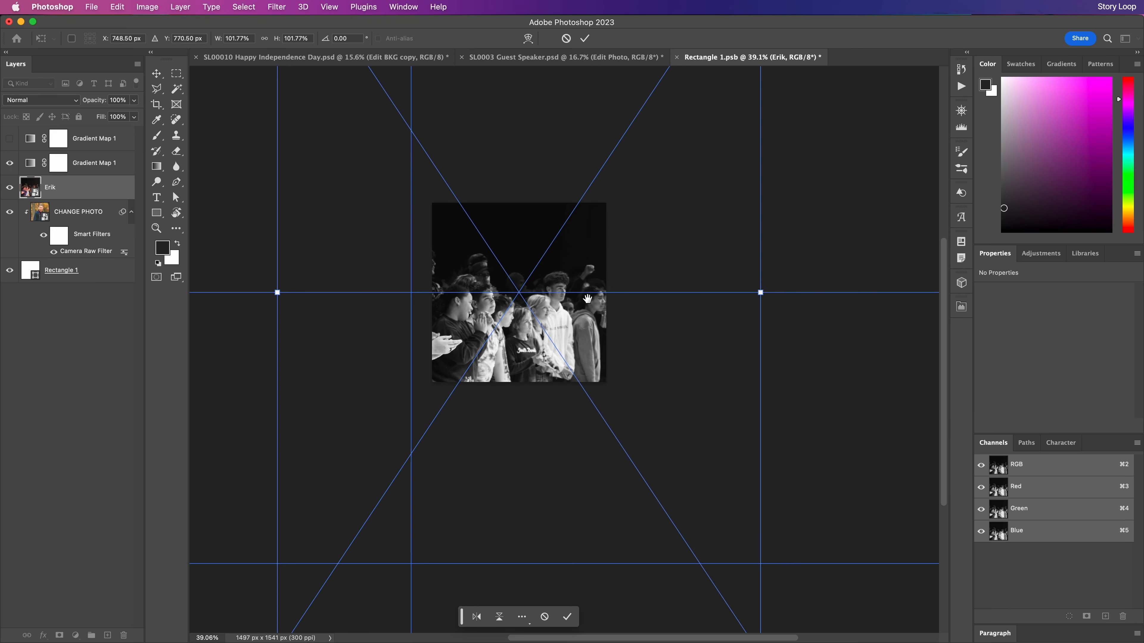
mouse_move(588, 299)
left_mouse_down()
mouse_move(605, 248)
mouse_move(593, 291)
left_mouse_up()
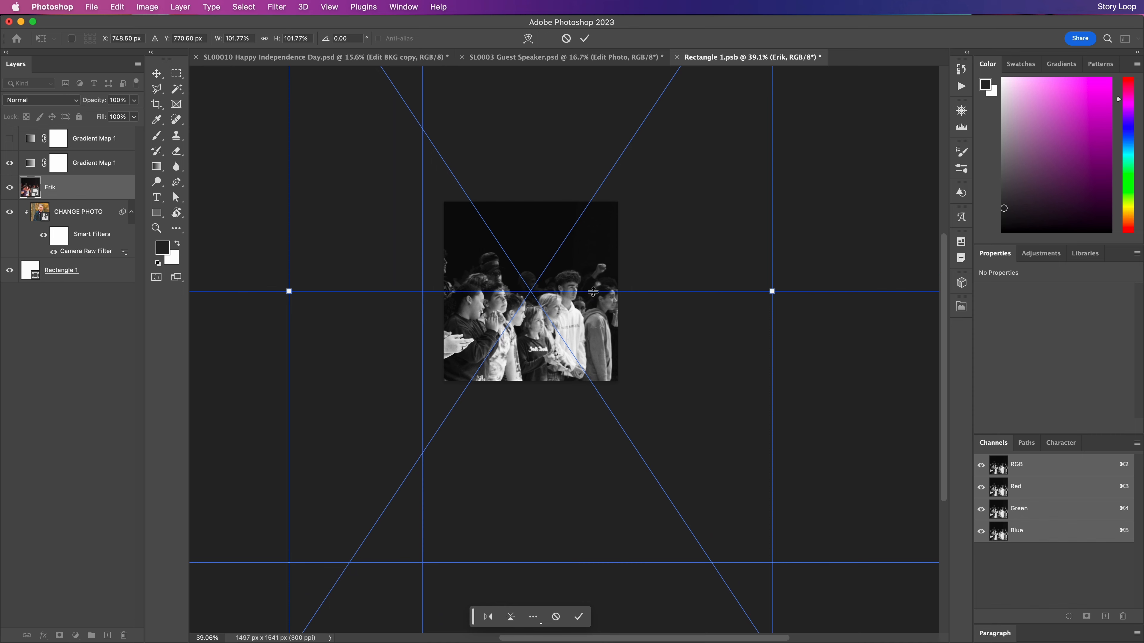
scroll(588, 307, "down", 2)
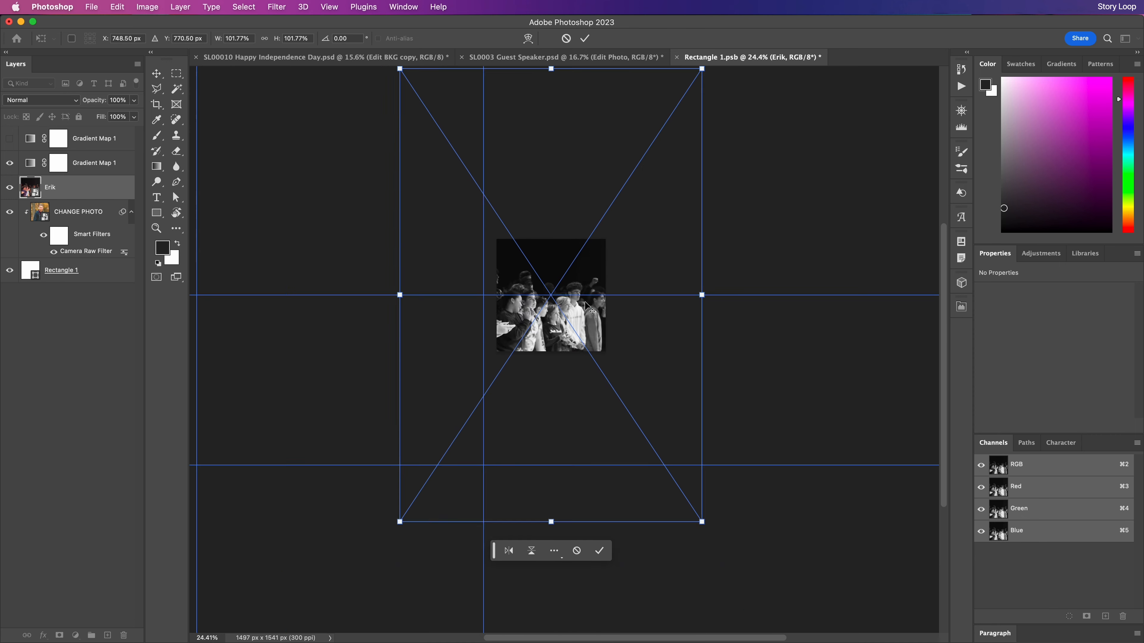
scroll(593, 293, "up", 2)
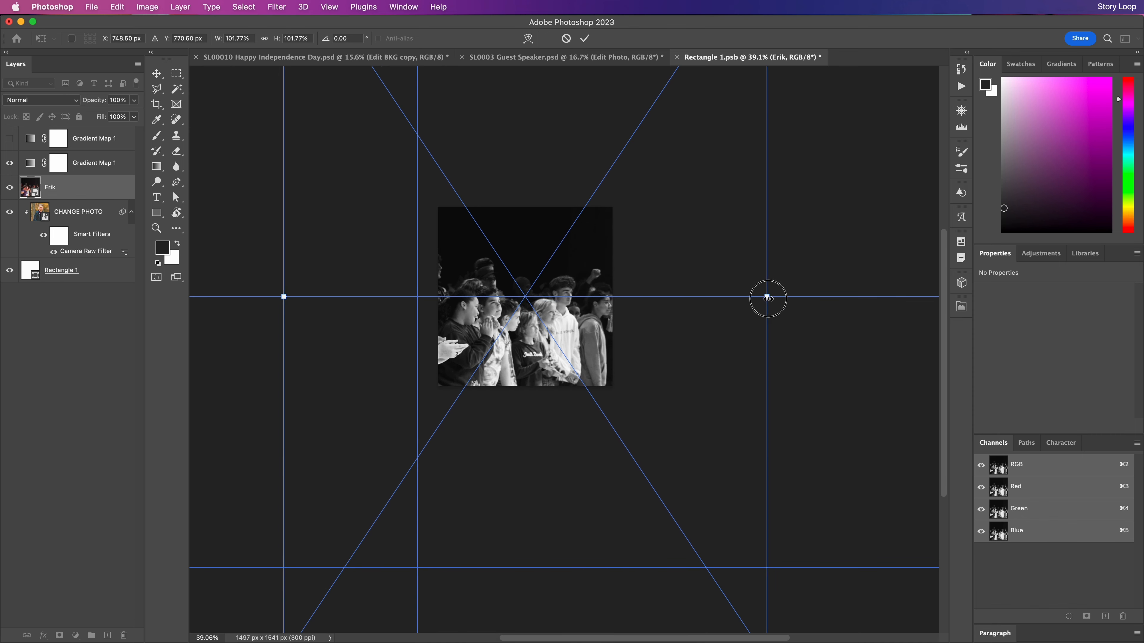
left_click_drag(767, 297, 651, 374)
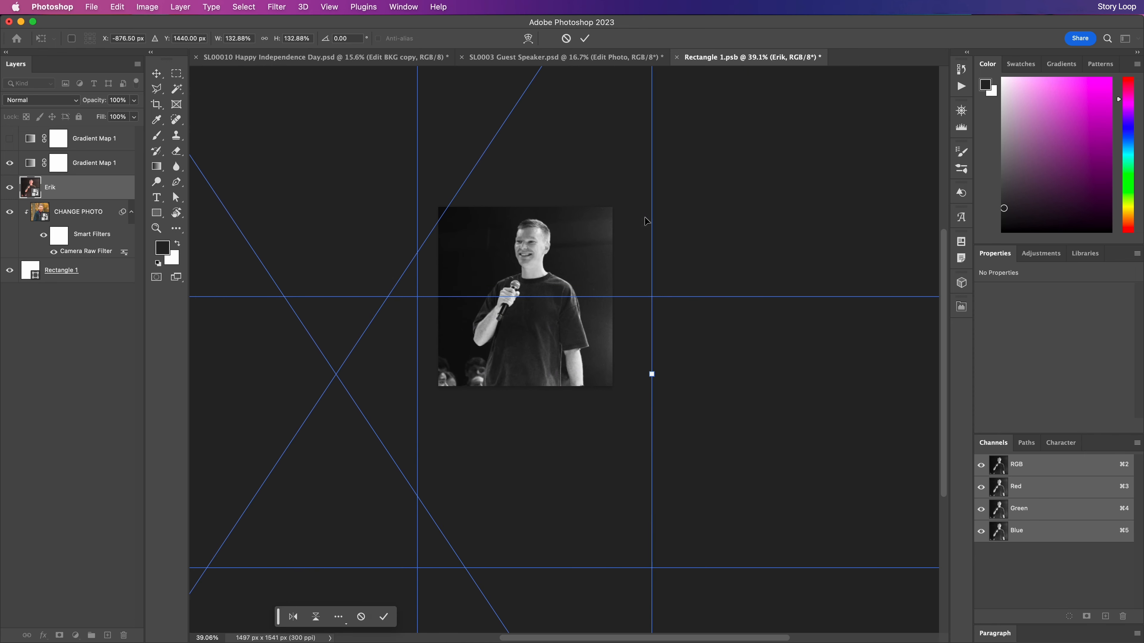
left_click(590, 39)
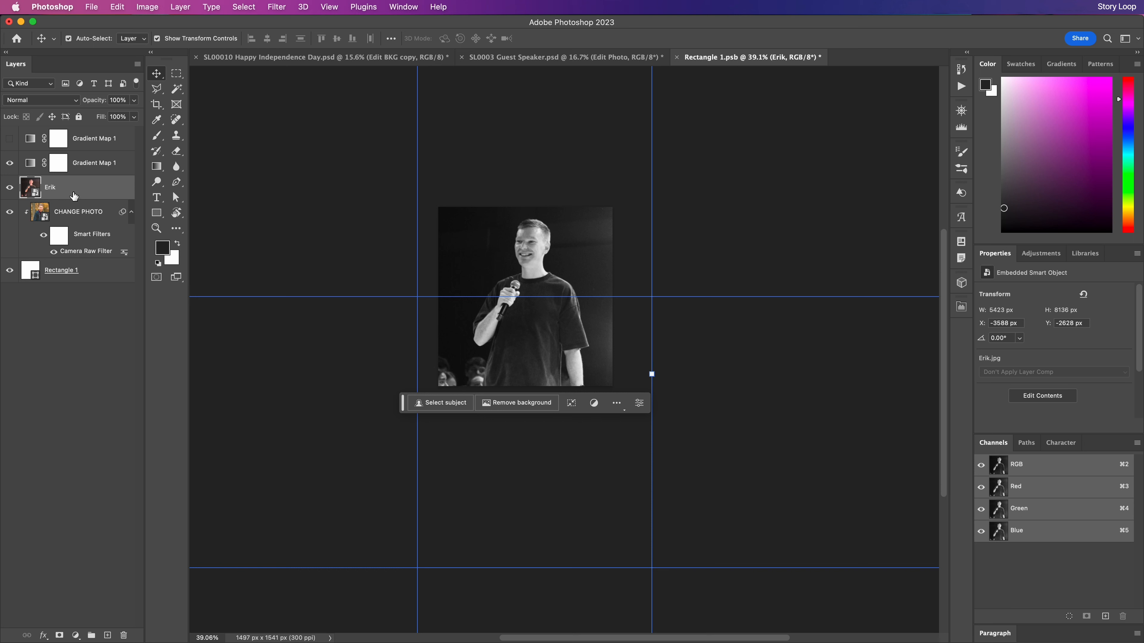
Clip Erik into the rounded rectangle, hide CHANGE PHOTO, save the smart object, and switch to Safari
left_click_drag(63, 194, 68, 261)
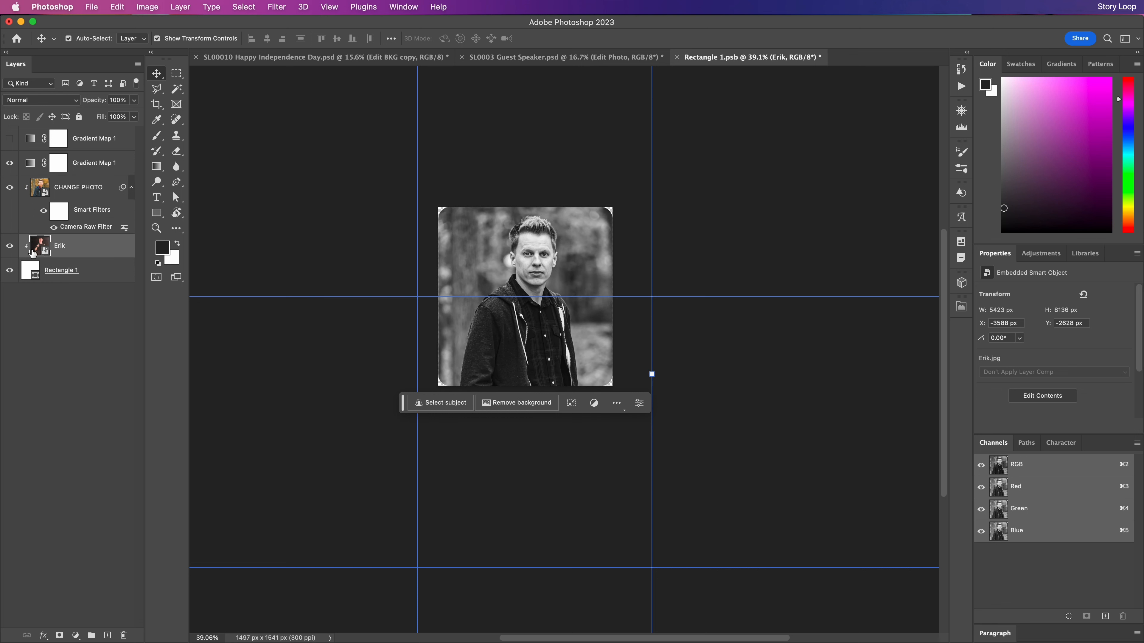
left_click(10, 189)
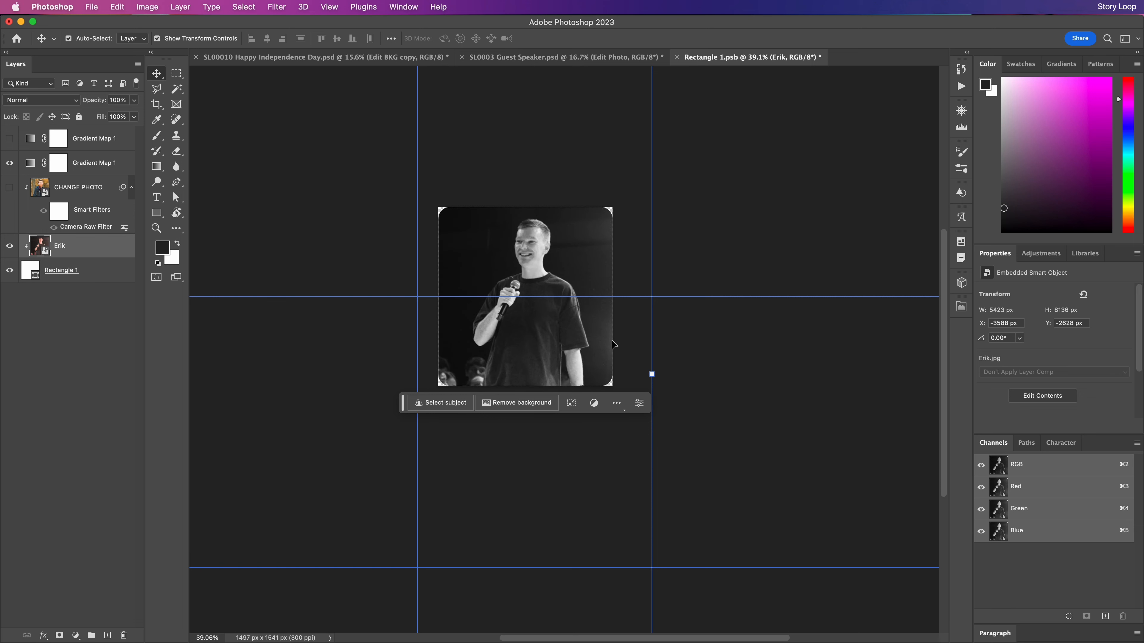
left_click(676, 58)
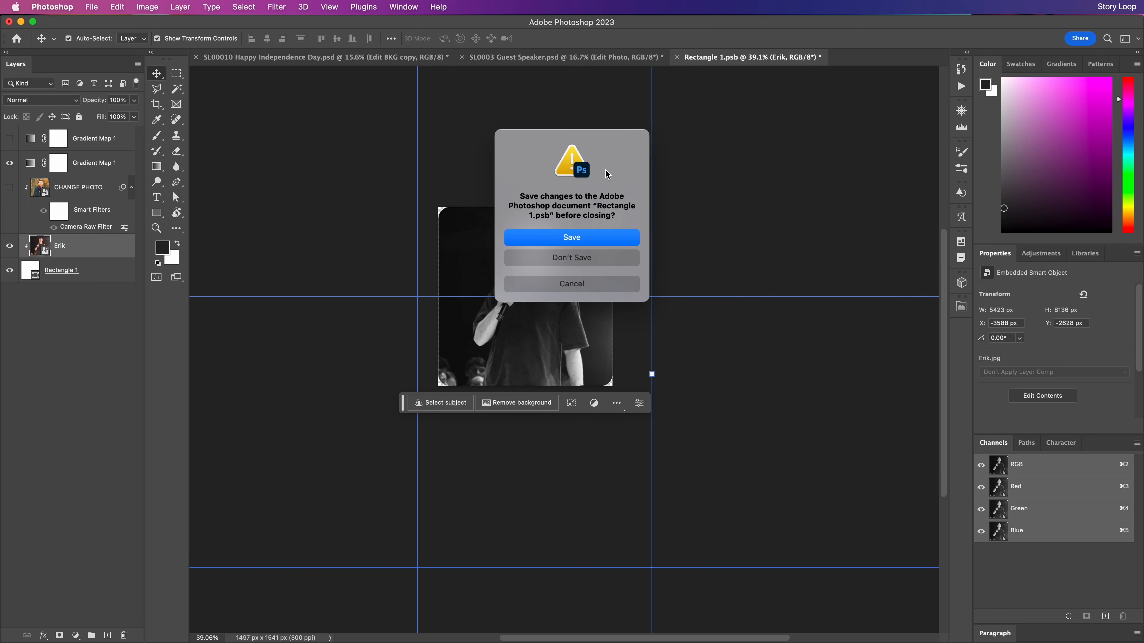
left_click(580, 239)
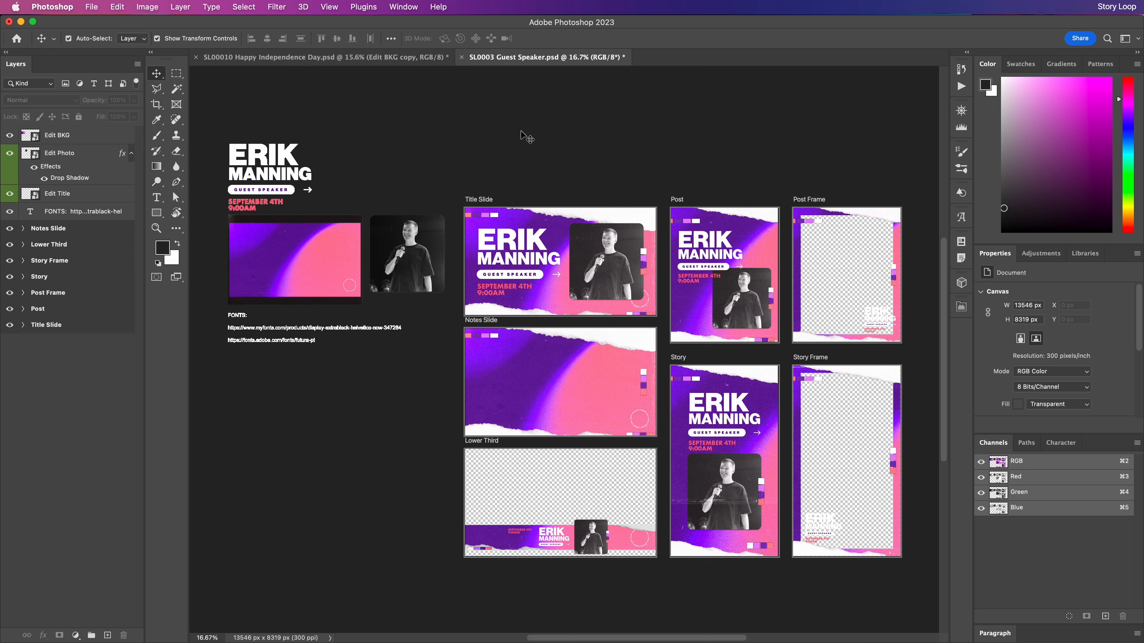
key("super+Tab")
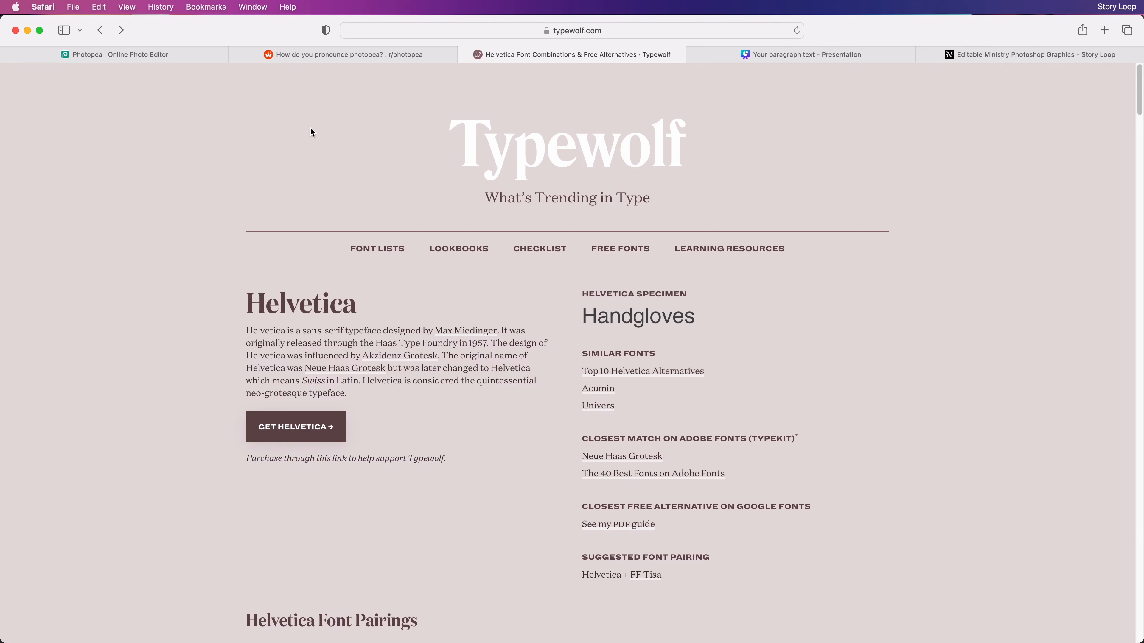
Close the reddit thread and load SL0003 Guest Speaker.psd from Finder into Photopea
left_click(109, 64)
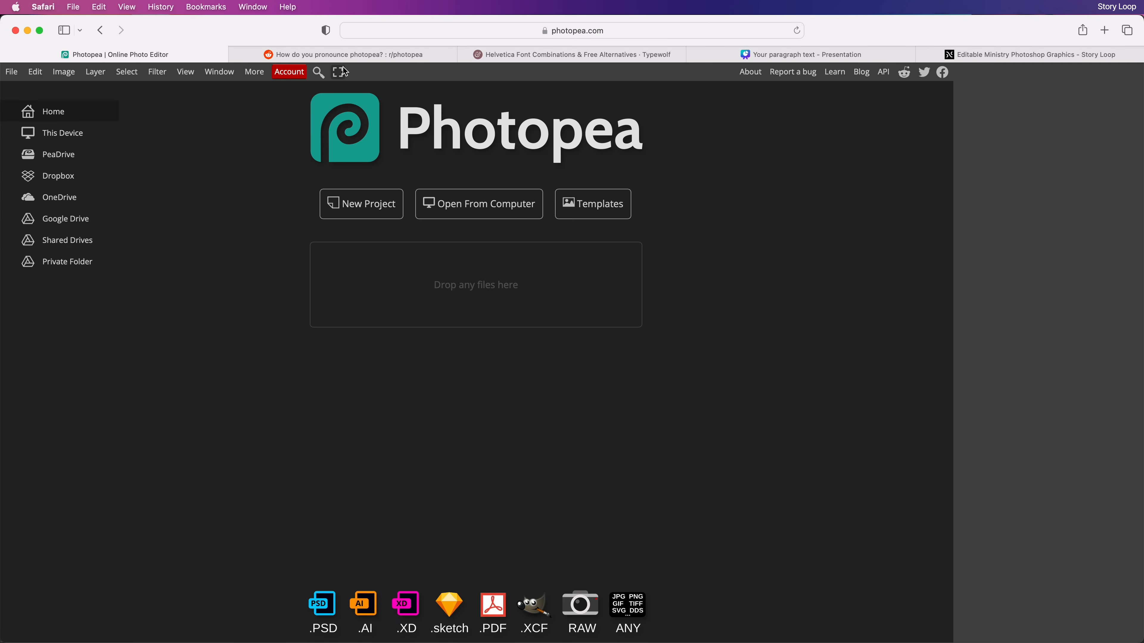
left_click(349, 54)
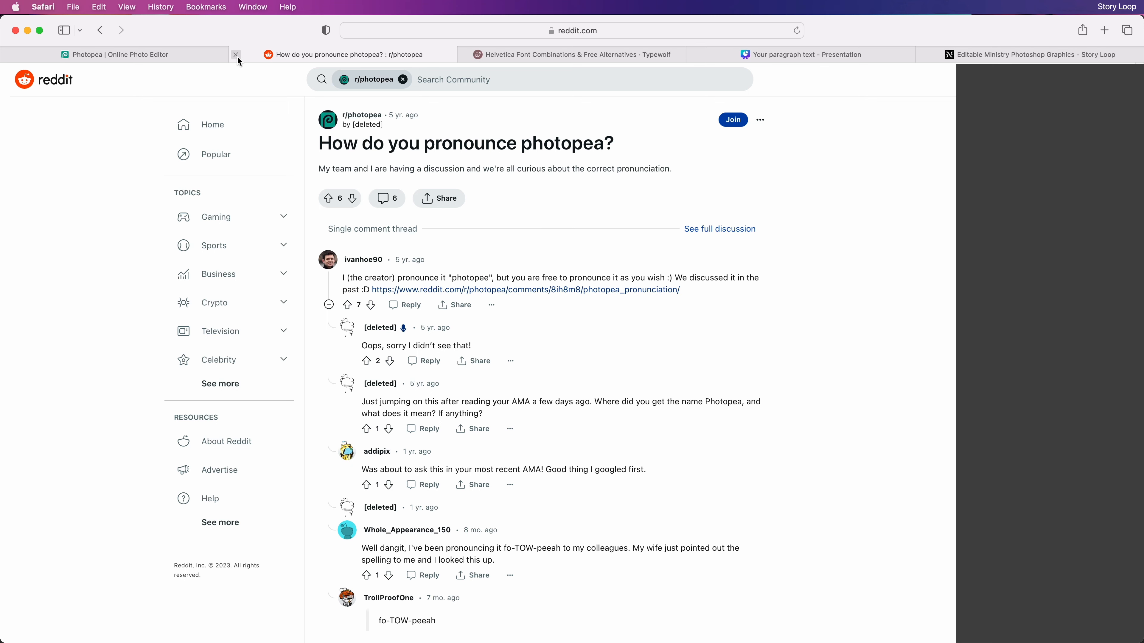
left_click(236, 54)
left_click(225, 55)
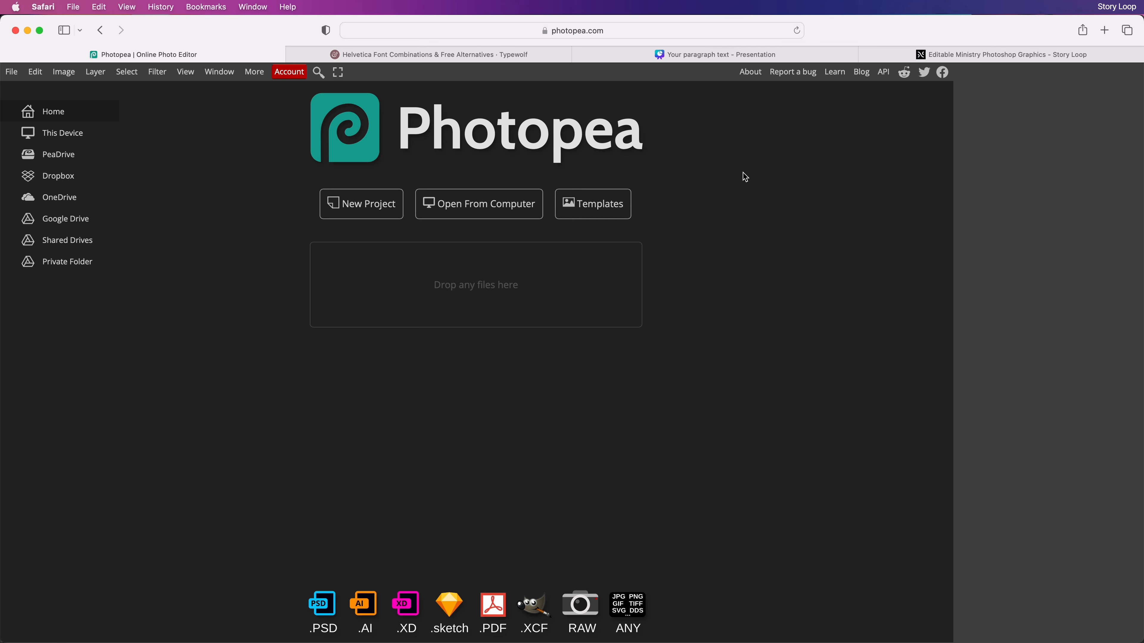
mouse_move(3, 185)
left_click(25, 61)
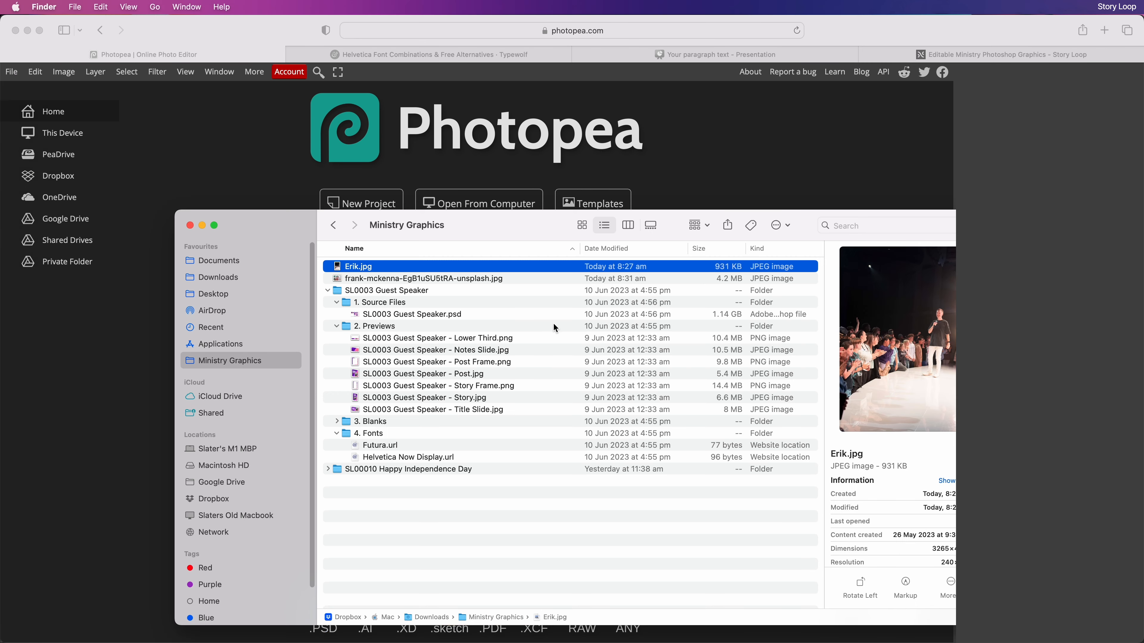
left_click_drag(399, 314, 695, 177)
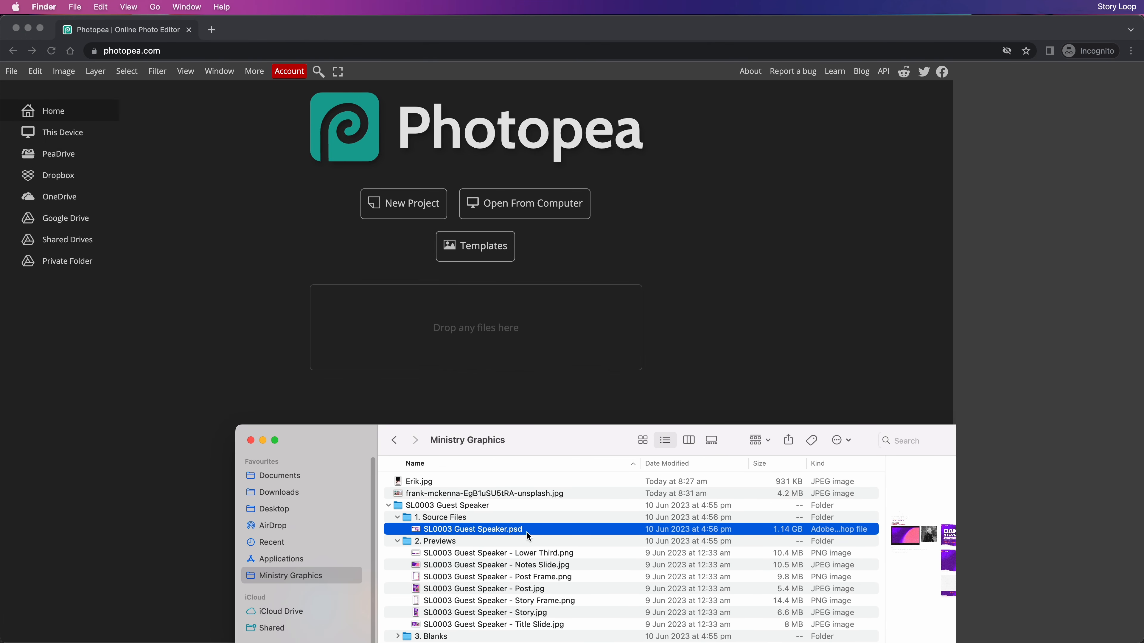
left_click_drag(529, 536, 479, 338)
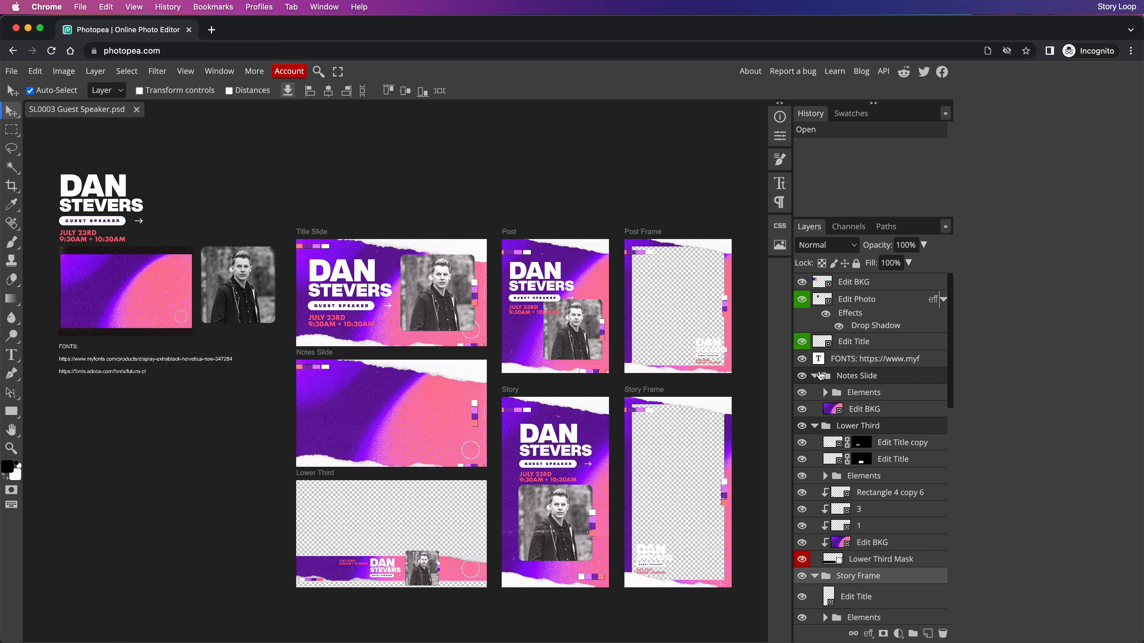
Collapse all seven layer groups and open the Edit Title smart object
left_click(814, 376)
left_click(814, 393)
left_click(814, 409)
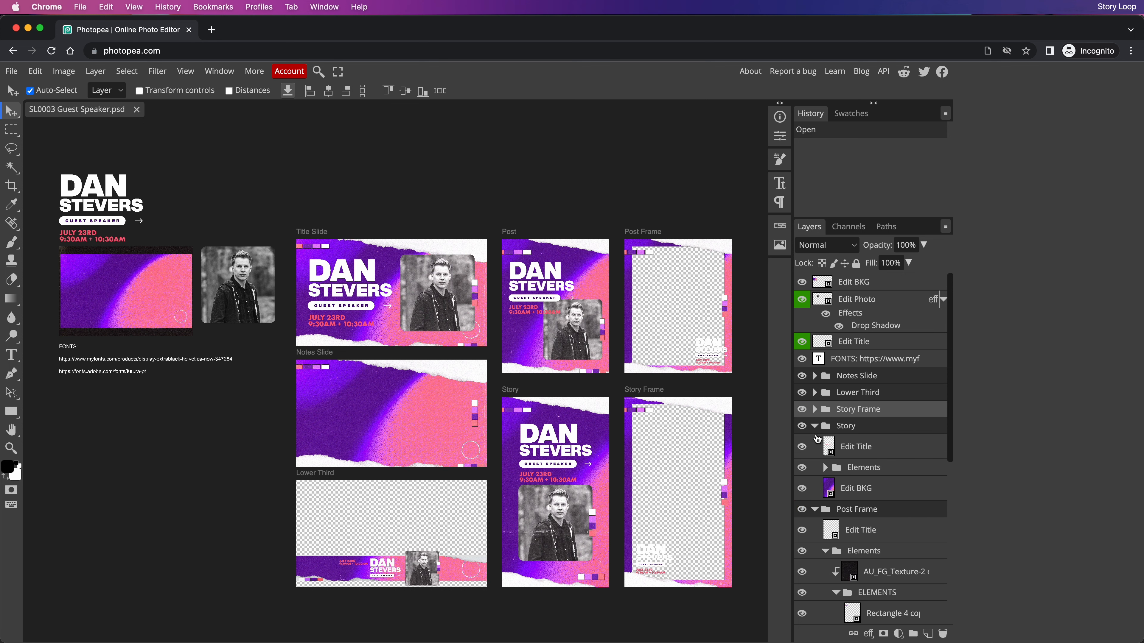
left_click(814, 426)
left_click(814, 443)
left_click(815, 460)
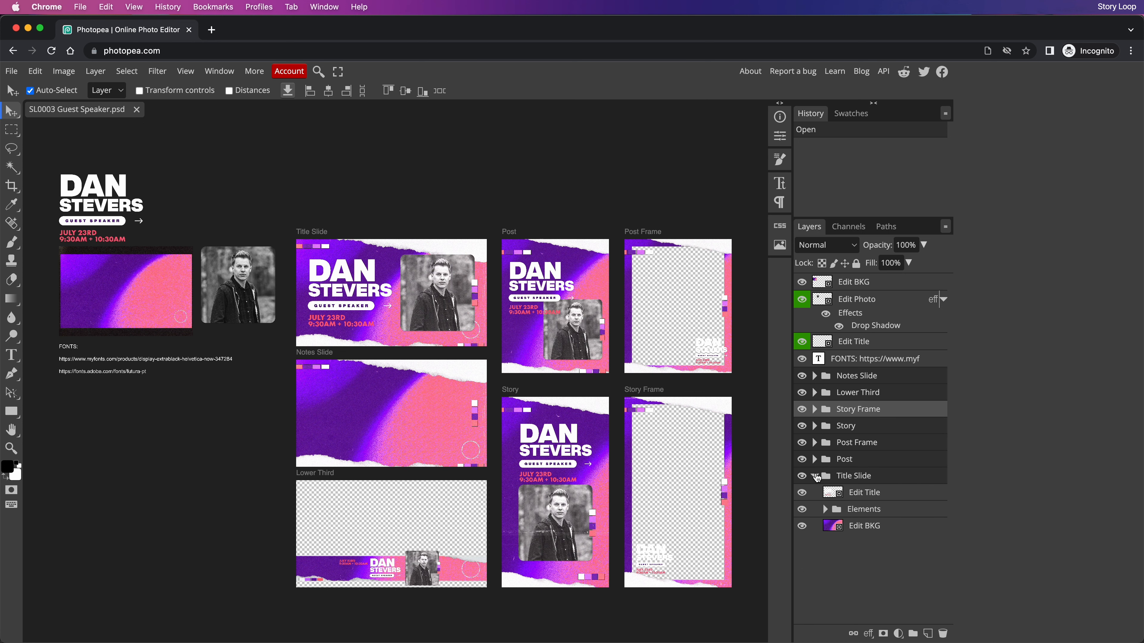
left_click(815, 476)
left_click(845, 349)
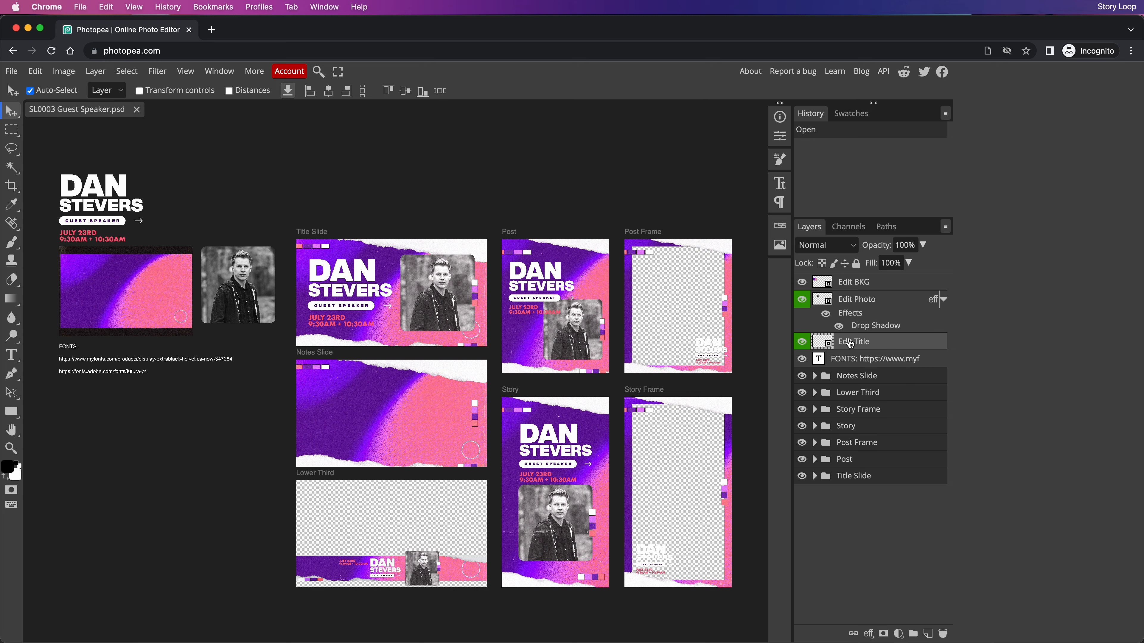
double_click(823, 344)
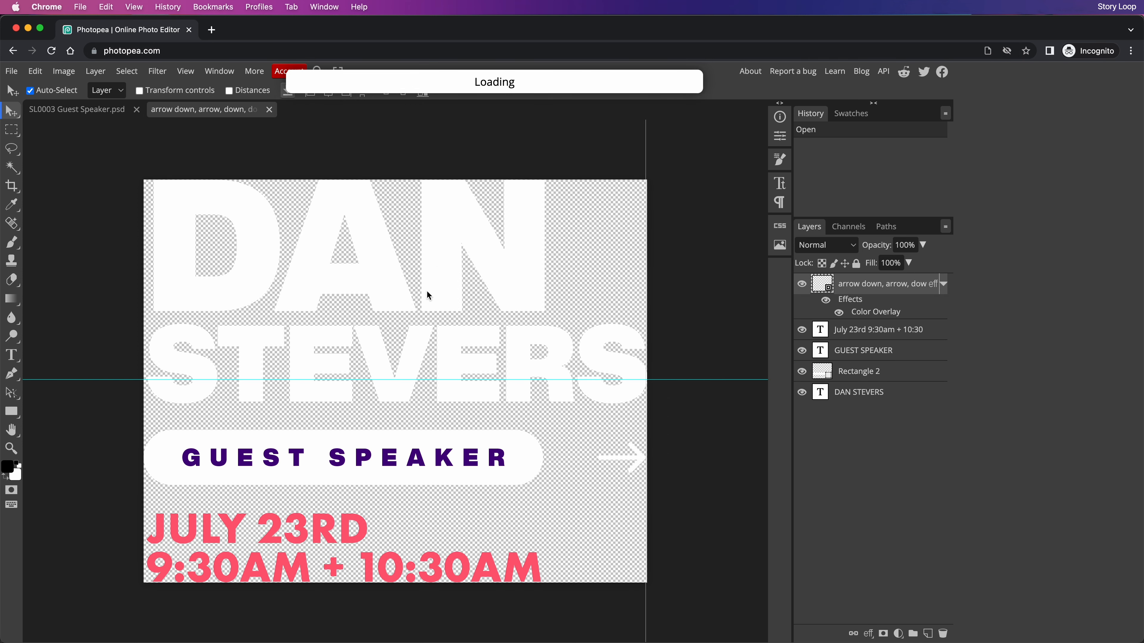
key("t")
left_click(406, 342)
left_click_drag(176, 230, 611, 242)
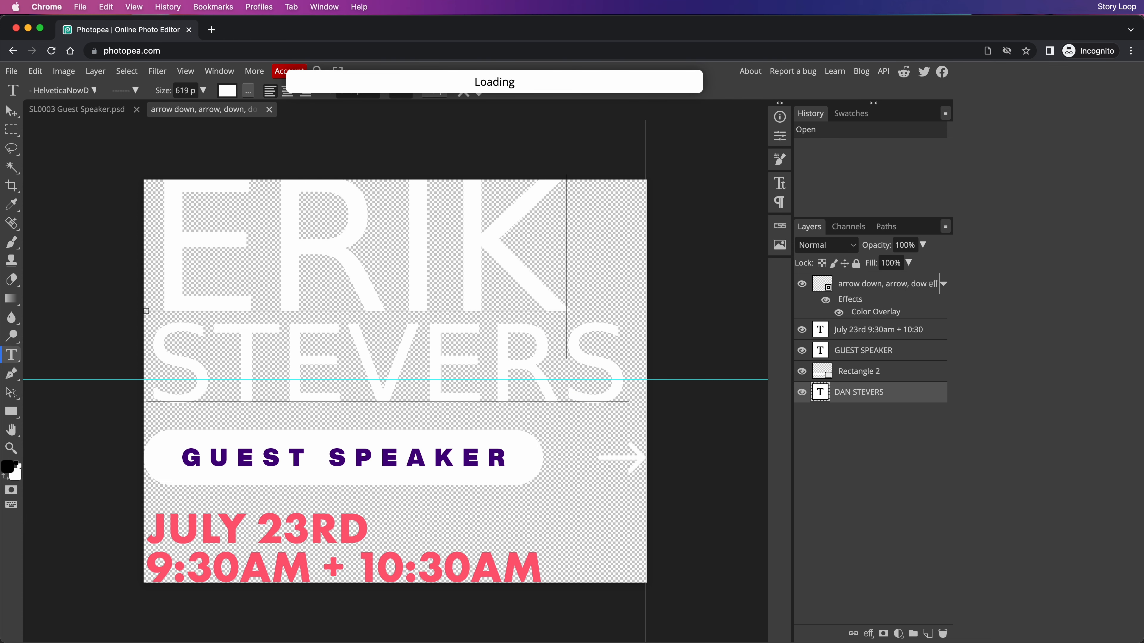
left_click_drag(192, 373, 625, 365)
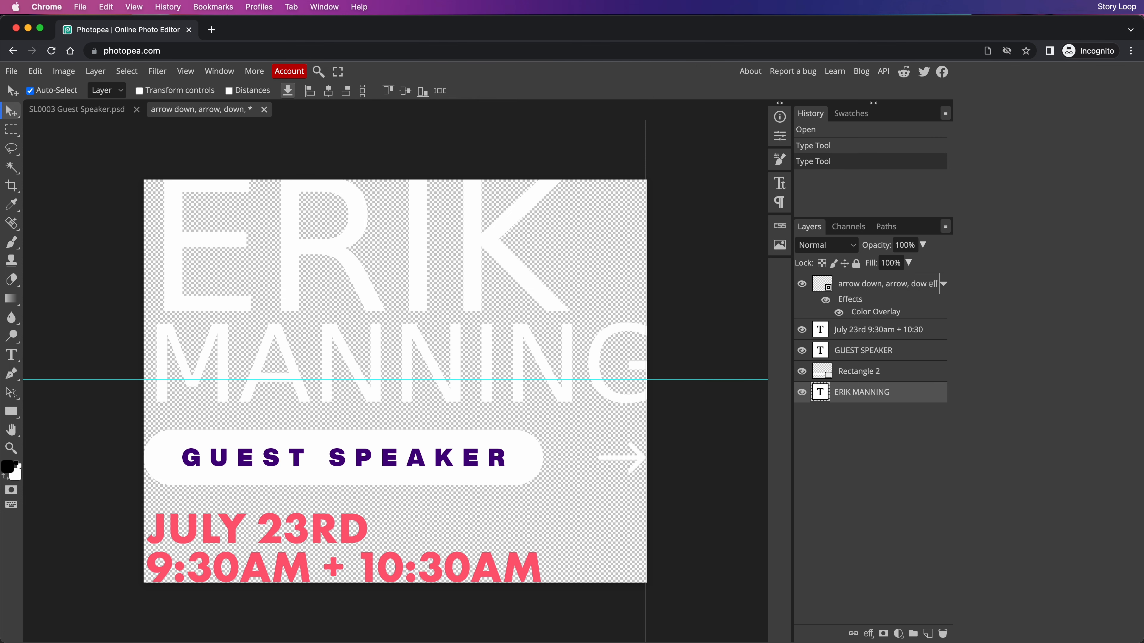
key("ctrl+alt+t")
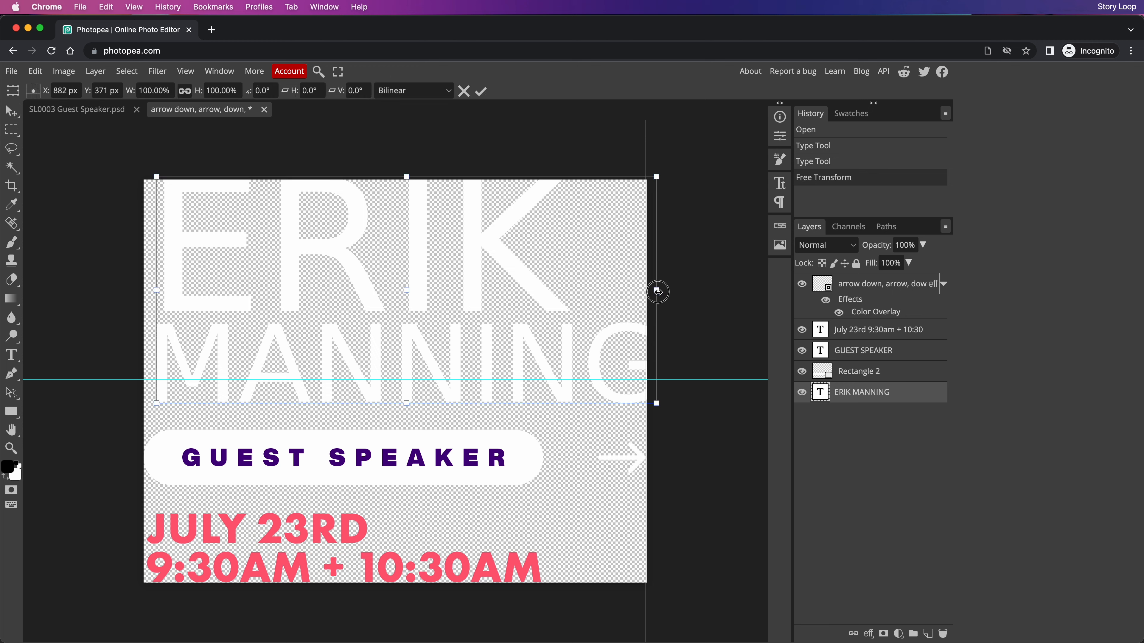
left_click_drag(656, 289, 630, 306)
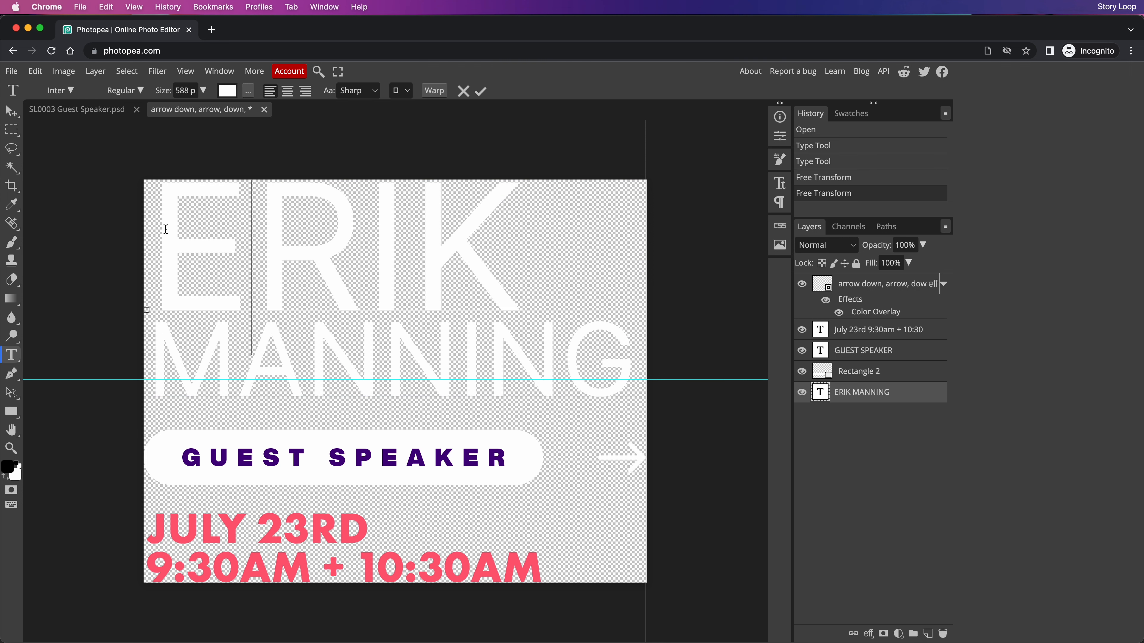
left_click_drag(166, 229, 747, 400)
left_click(134, 89)
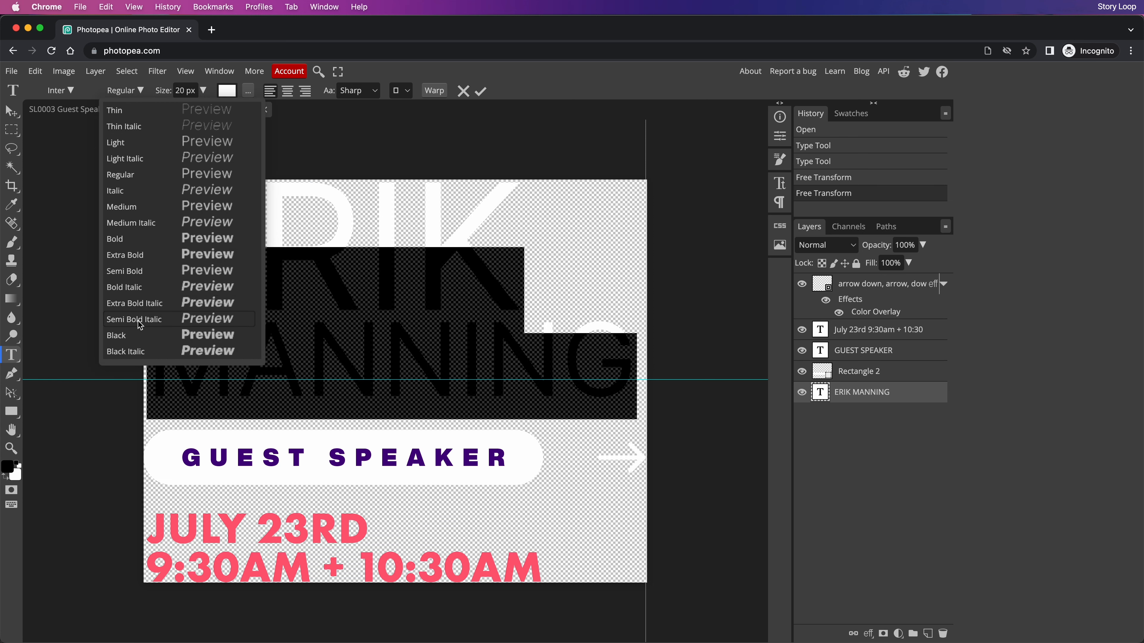
left_click(134, 336)
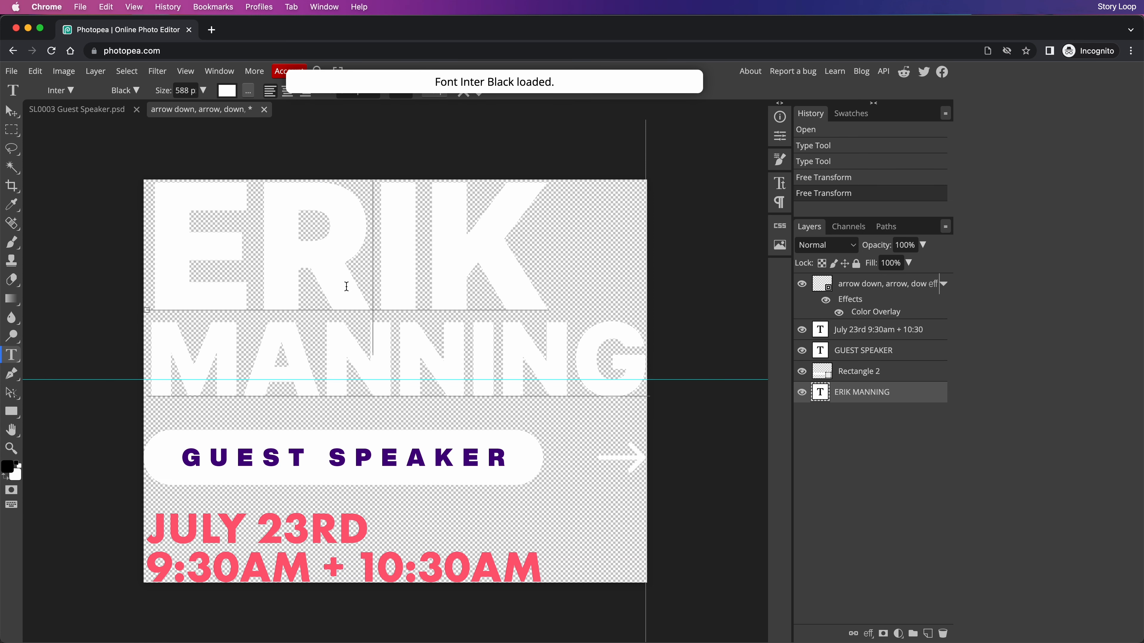
left_click(7, 113)
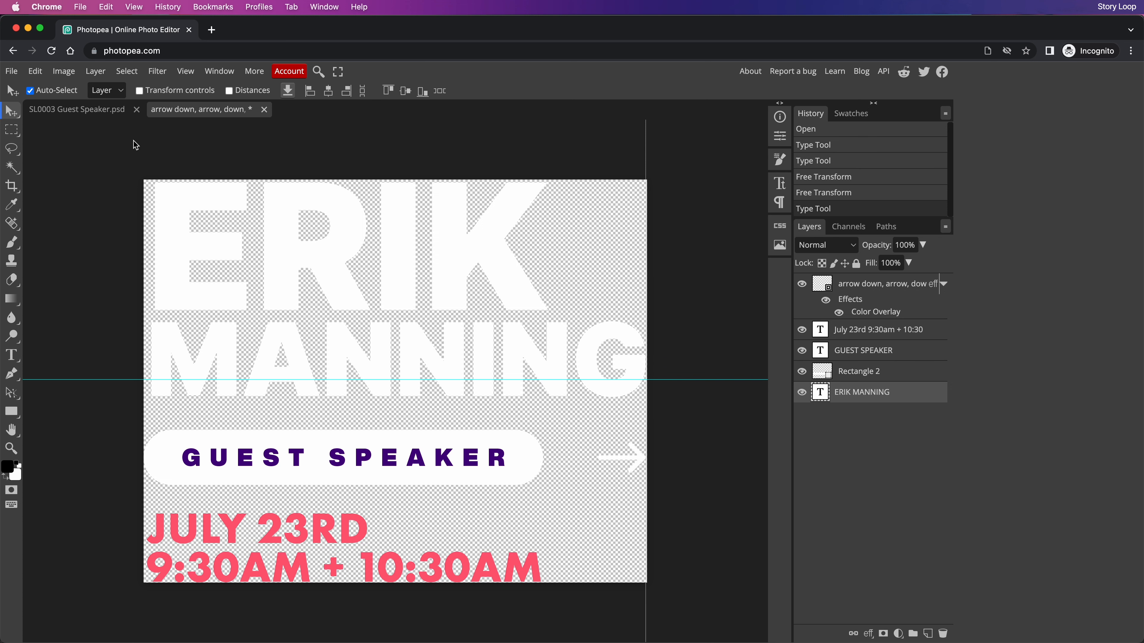
key("ctrl+t")
left_click_drag(643, 289, 634, 290)
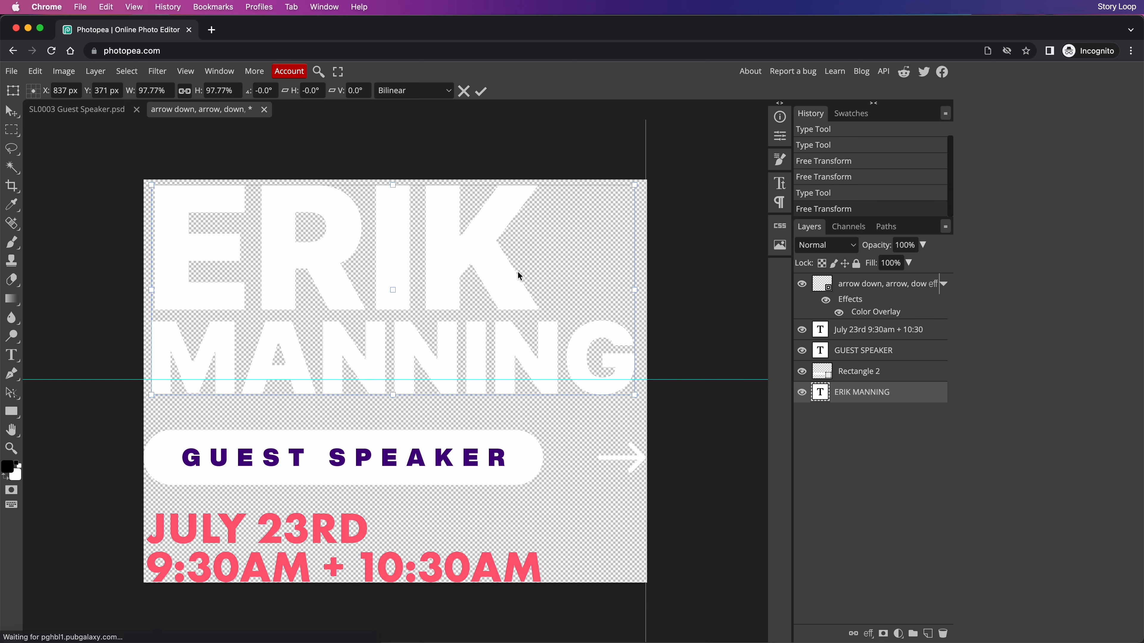
left_click(481, 91)
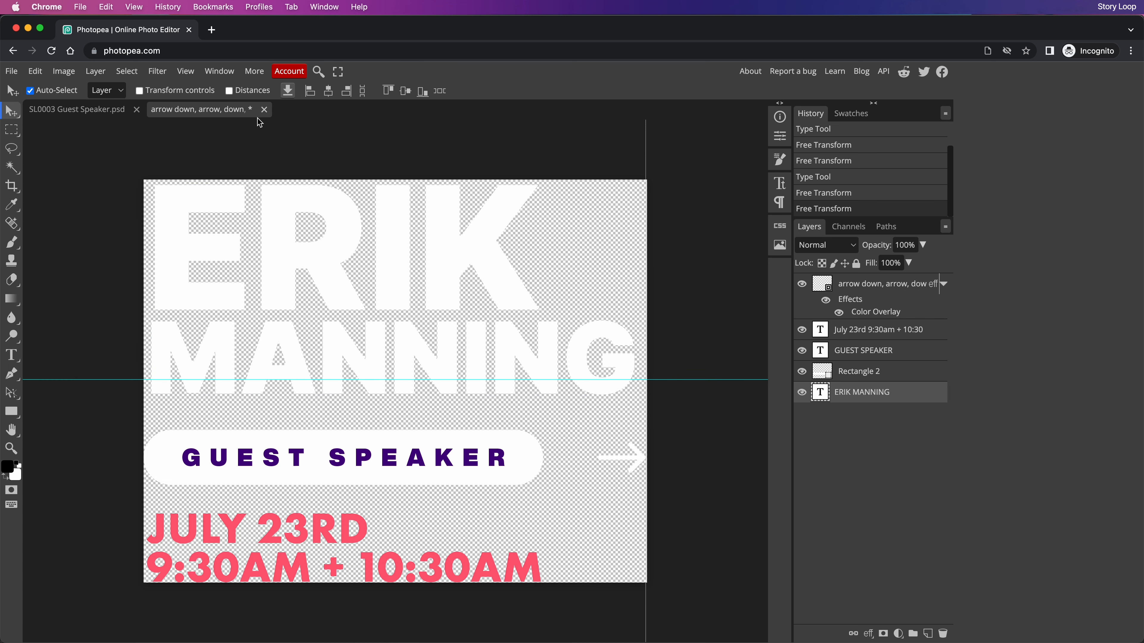
Save the title smart object back into the design with File > Save and close its tab
left_click(265, 110)
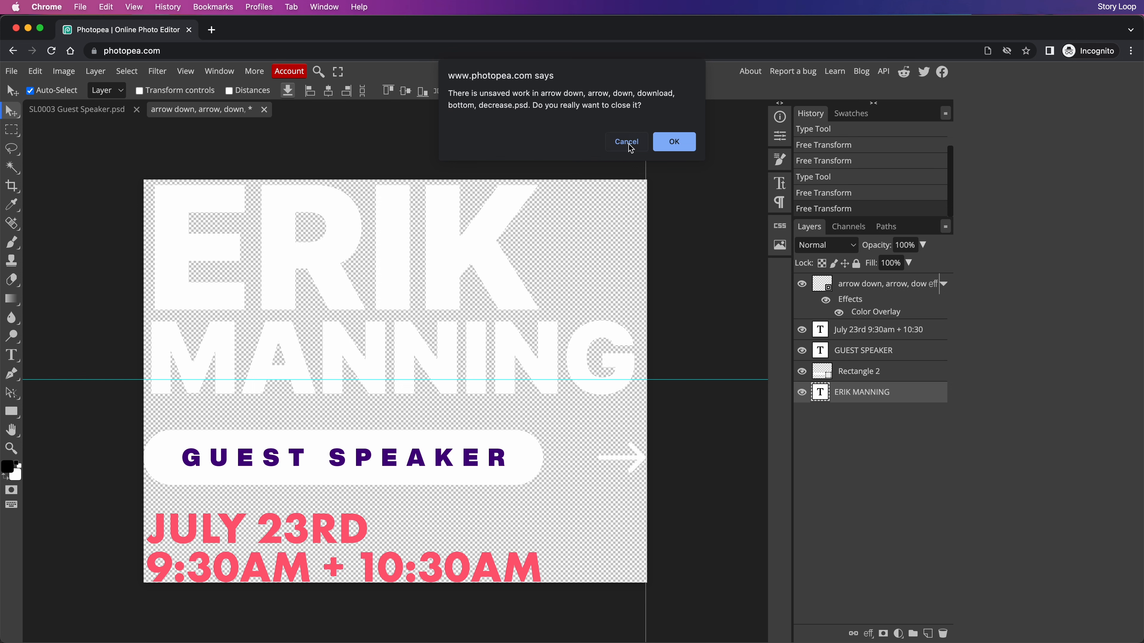
left_click(626, 144)
left_click(11, 71)
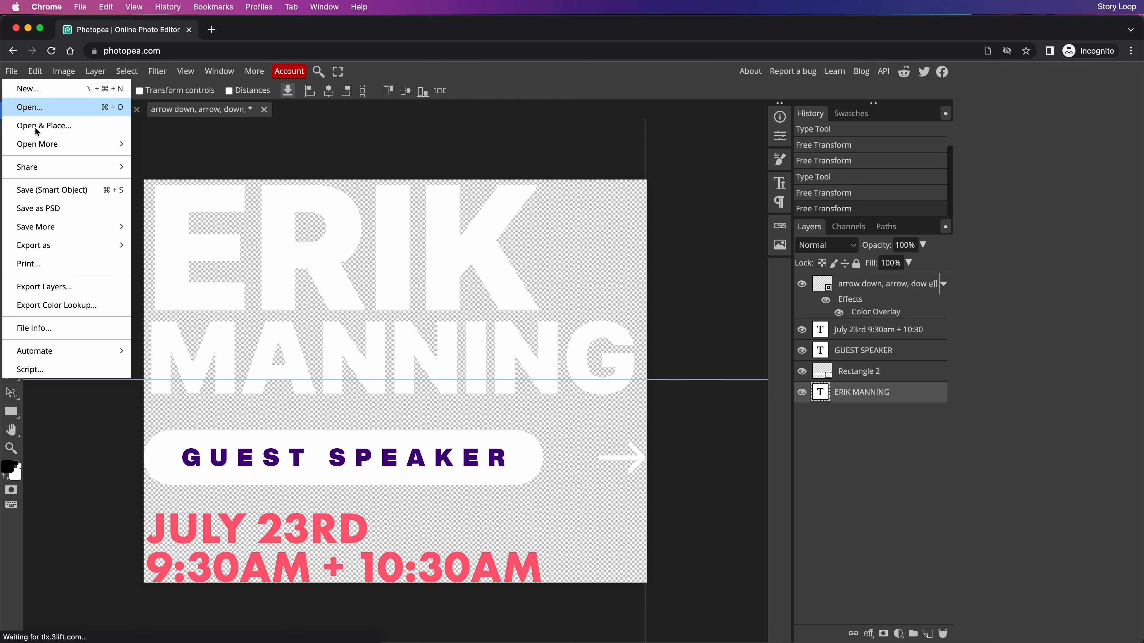
left_click(74, 189)
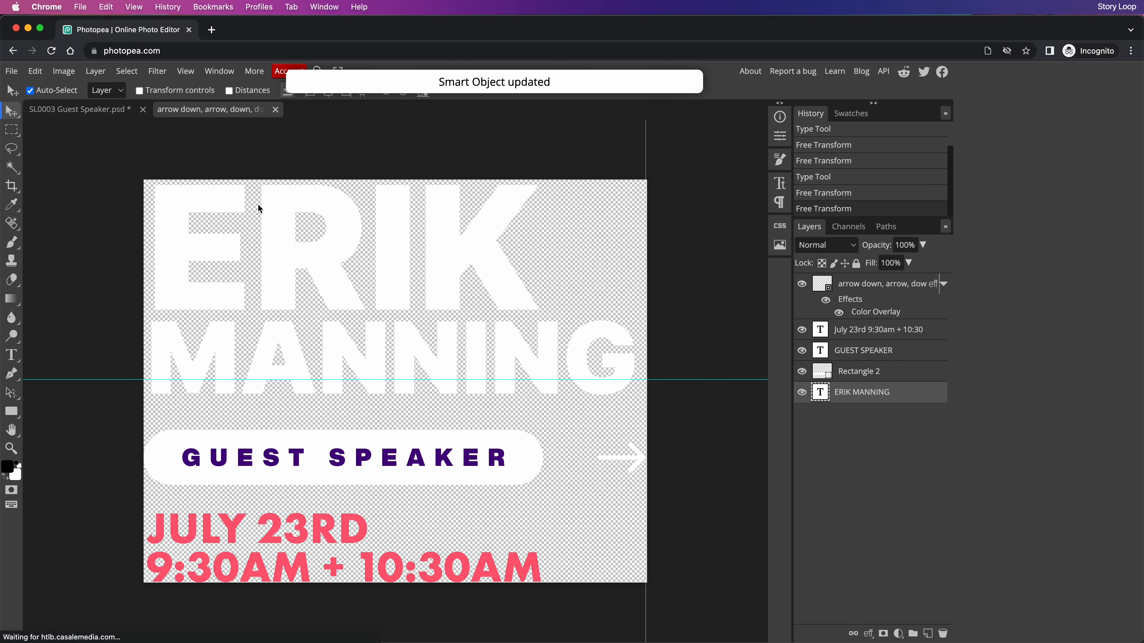
left_click(275, 109)
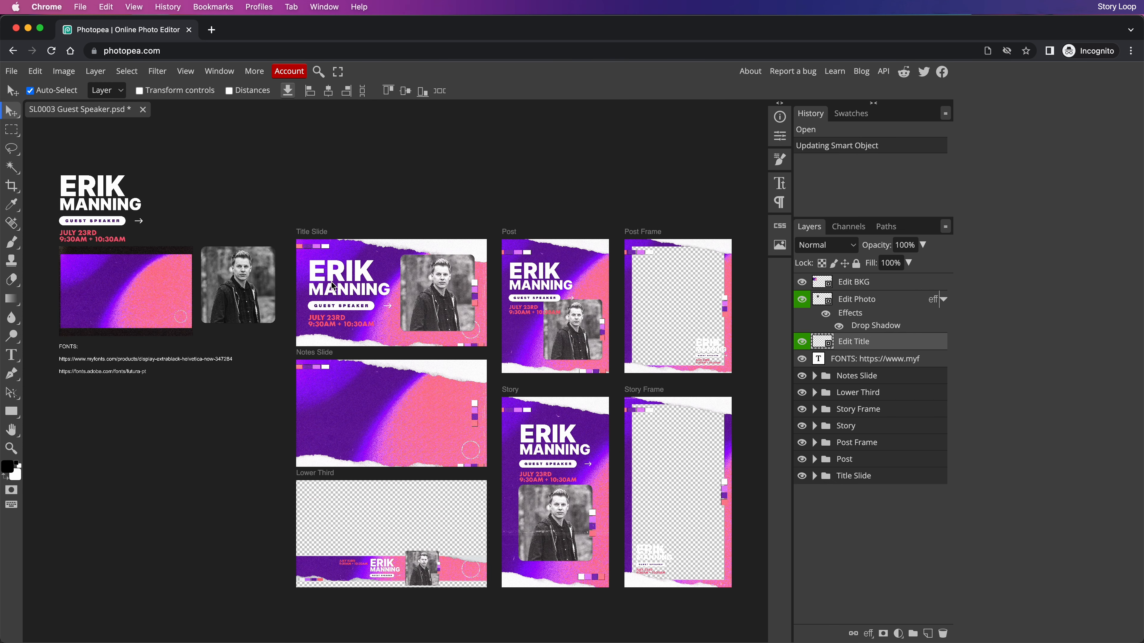
double_click(825, 303)
Place Erik.jpg into the photo smart object, enlarged and positioned to fill the frame
mouse_move(1, 106)
left_click(20, 55)
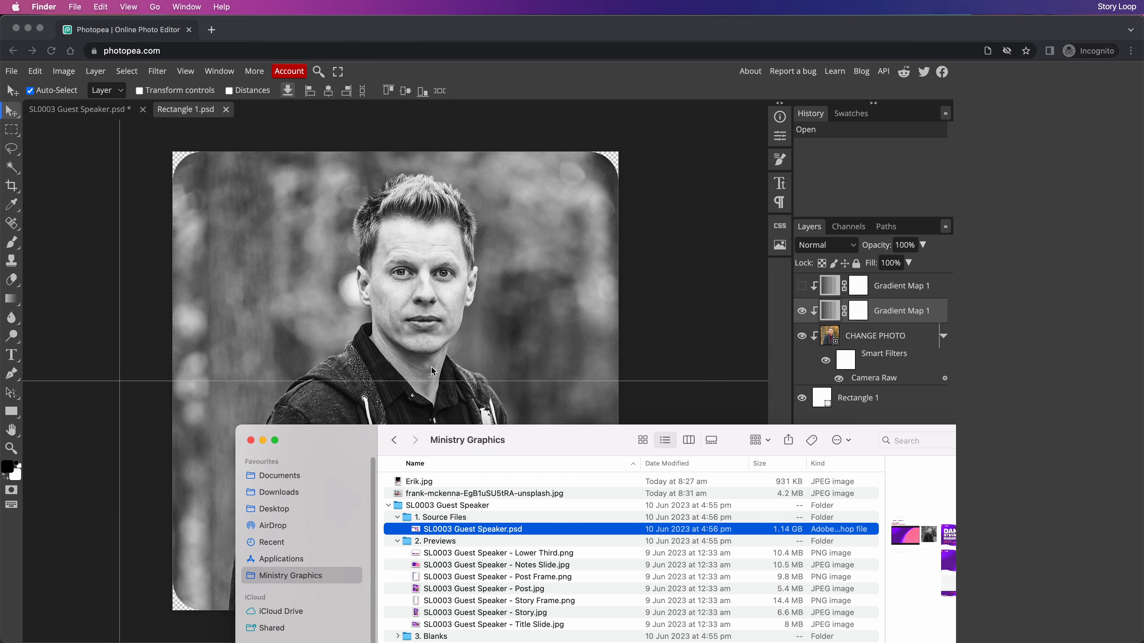
left_click_drag(428, 484, 317, 199)
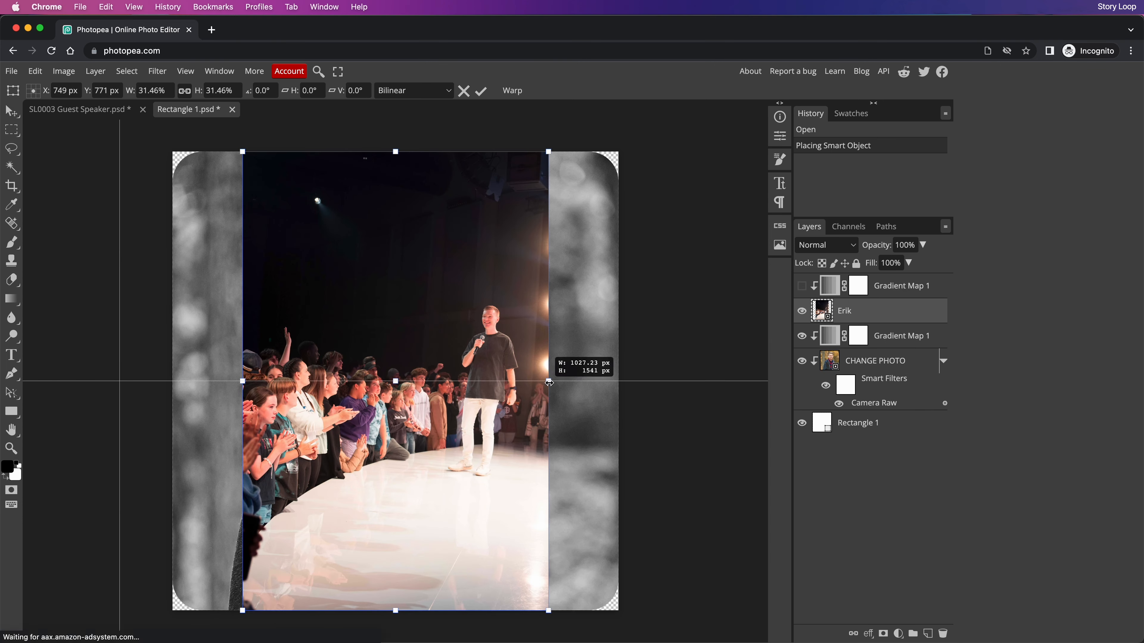
left_click_drag(284, 339, 54, 412)
left_click_drag(551, 454, 881, 455)
left_click_drag(433, 298, 185, 318)
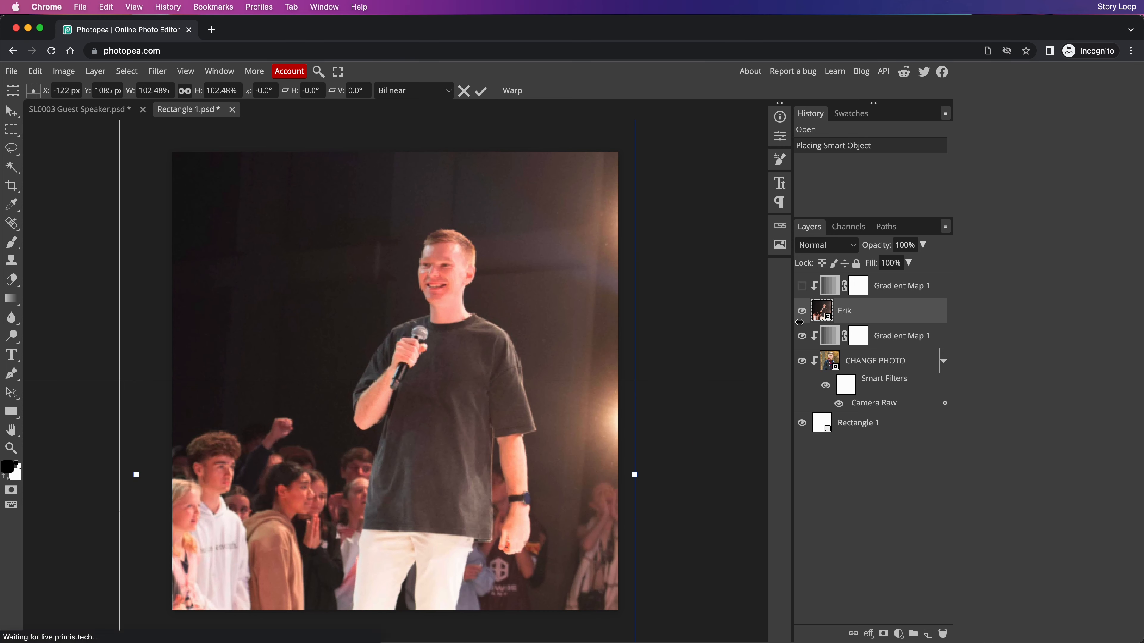
left_click(481, 92)
Move Erik below CHANGE PHOTO, clip it to the rounded rectangle, hide CHANGE PHOTO, and save
left_click_drag(856, 313, 867, 413)
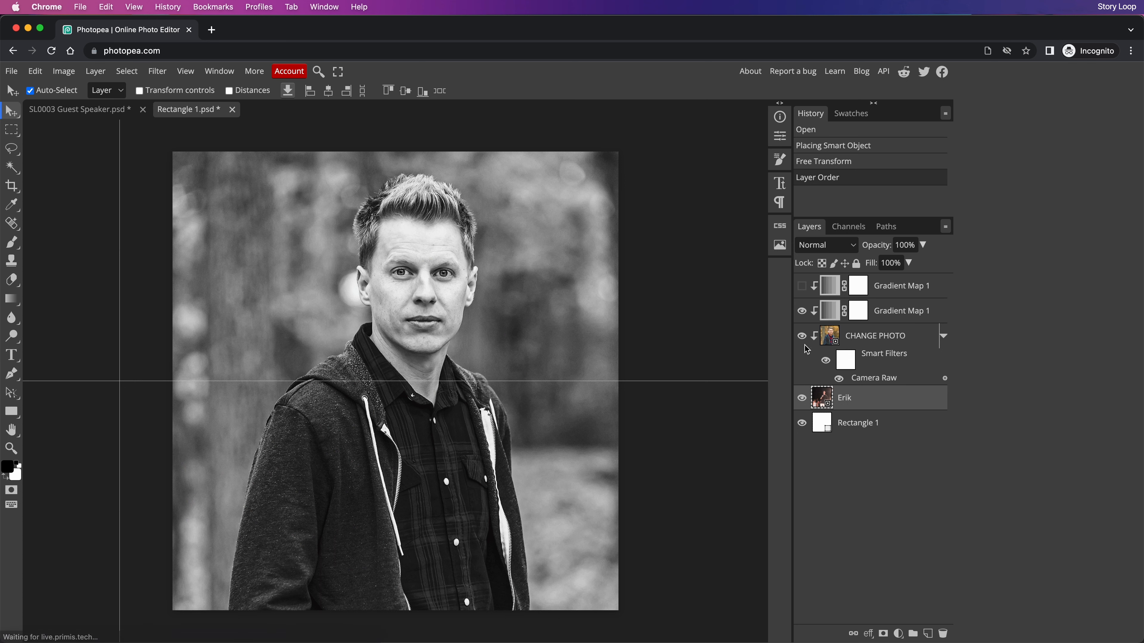
right_click(852, 400)
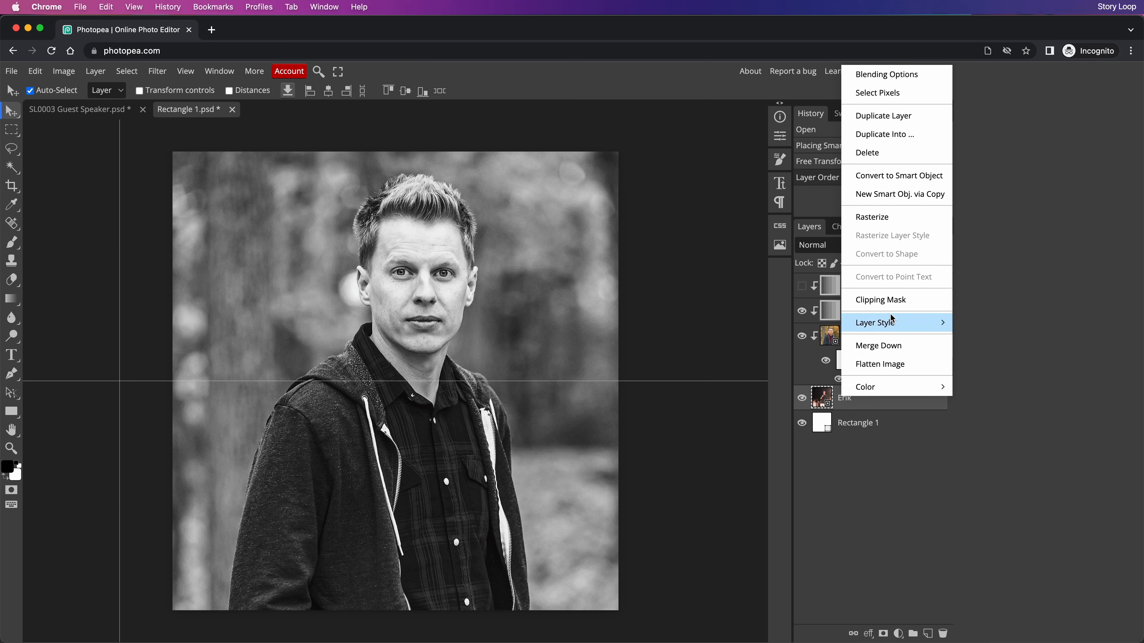
left_click(895, 300)
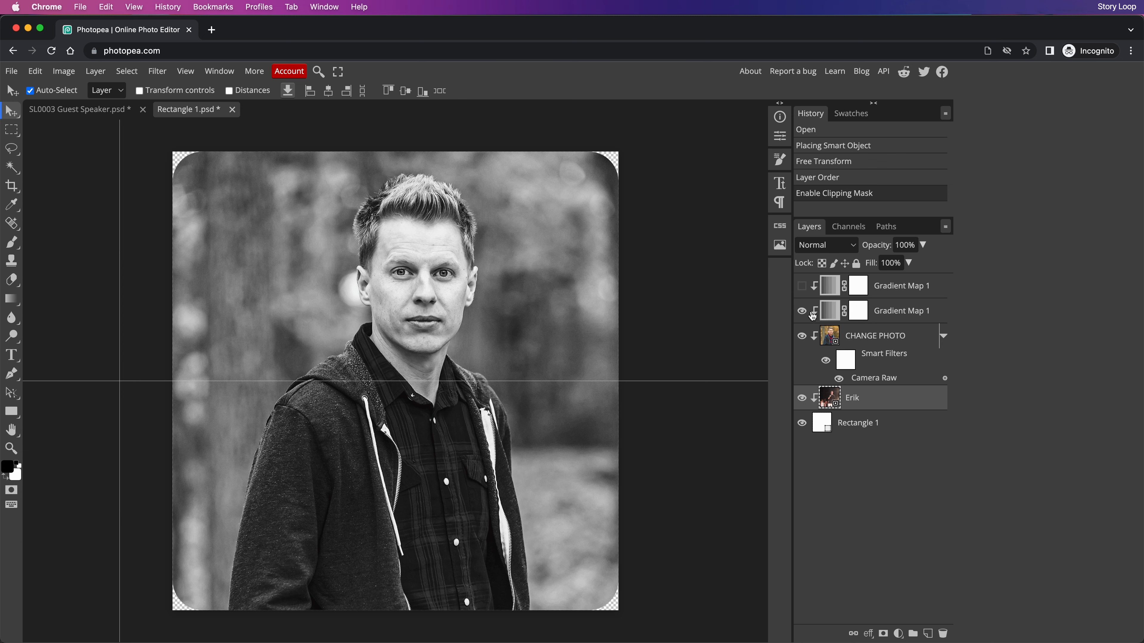
left_click(802, 336)
left_click(11, 71)
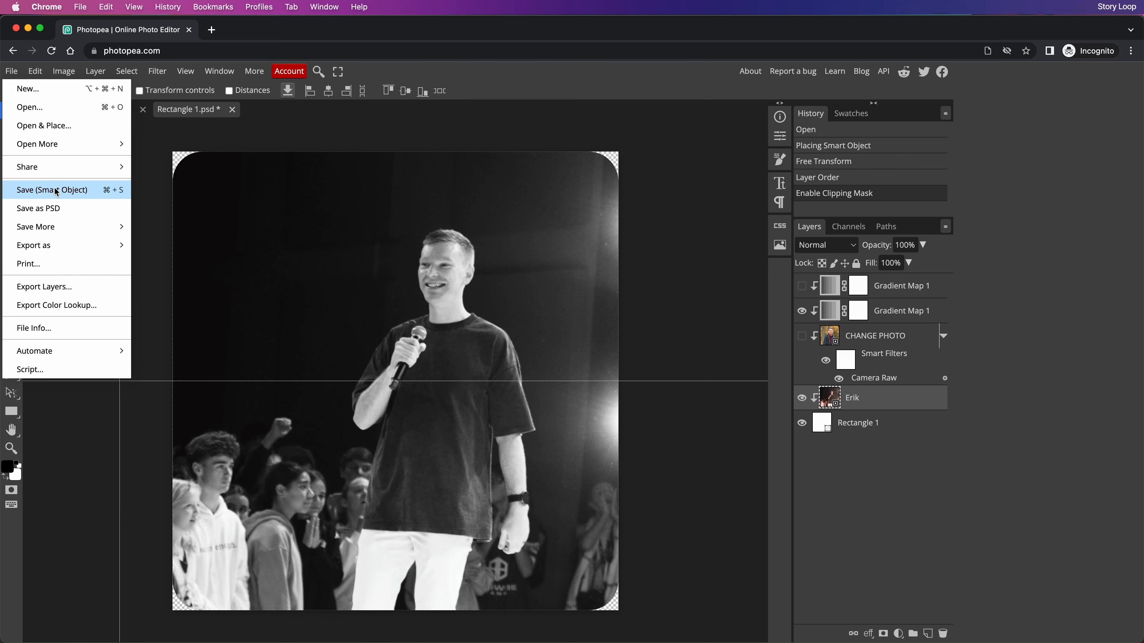
left_click(36, 186)
Close the photo smart object, look over the Export as options, then switch to the Canva presentation
left_click(227, 110)
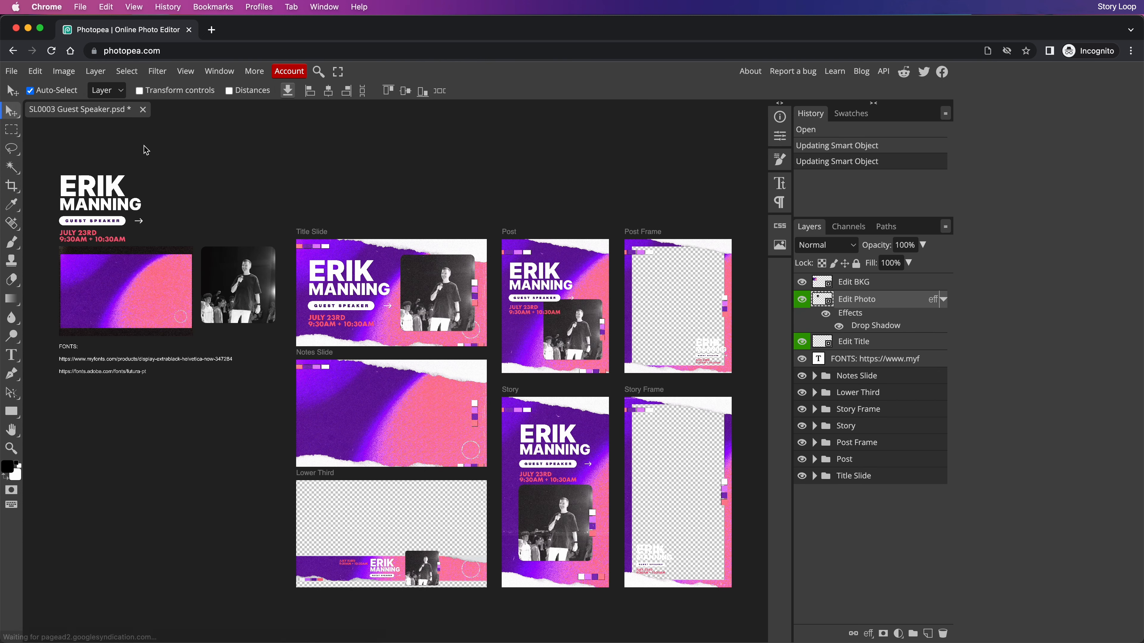
left_click(11, 71)
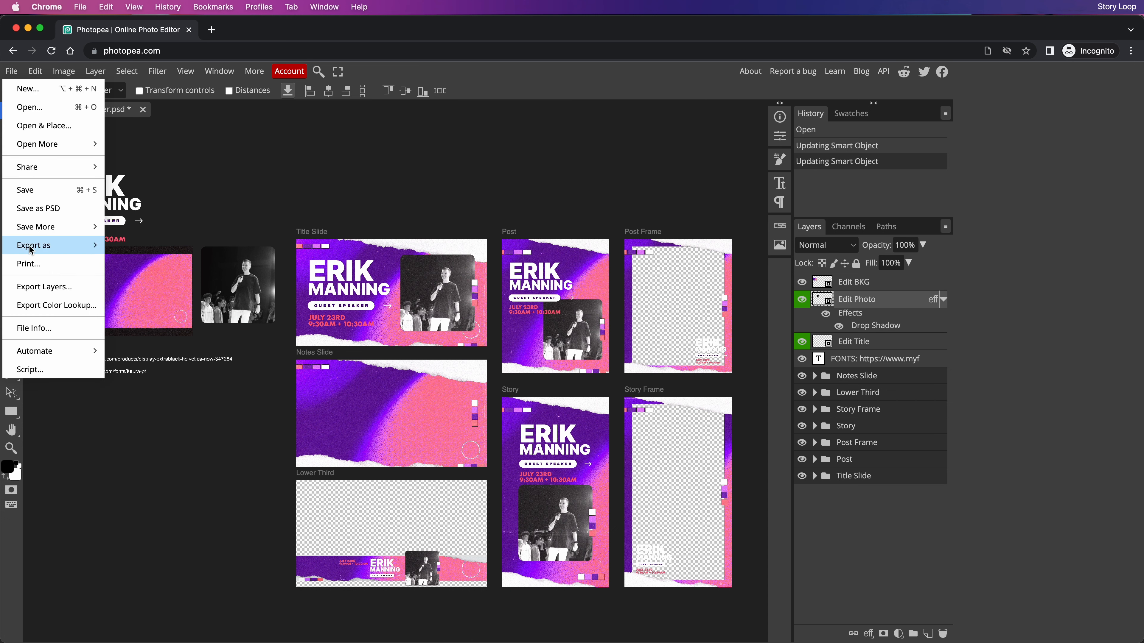
mouse_move(39, 248)
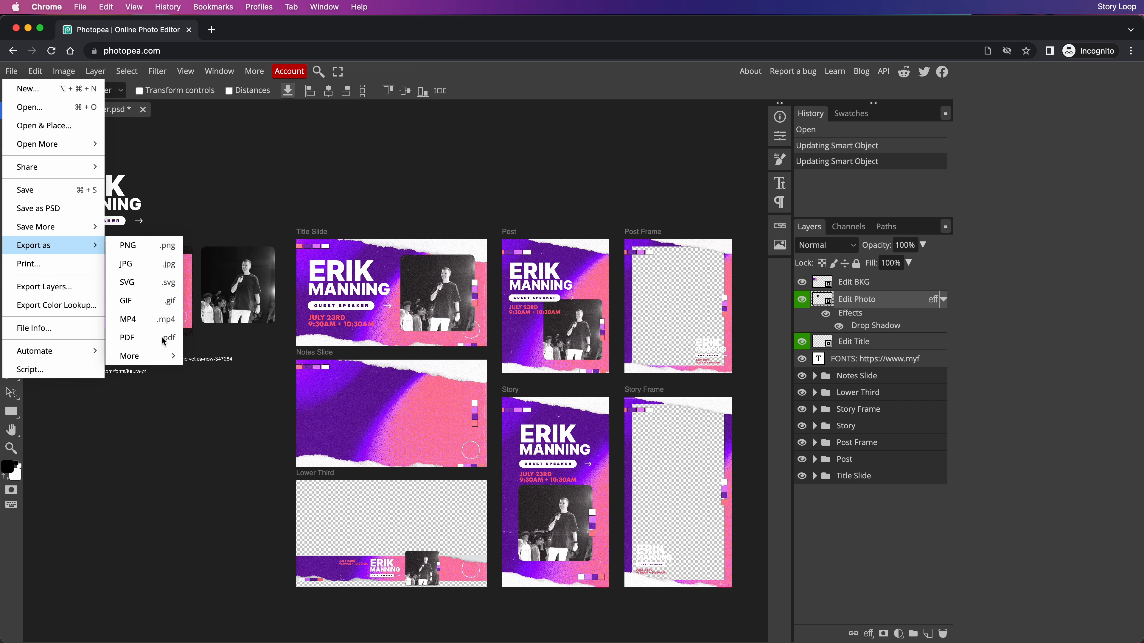
left_click(221, 189)
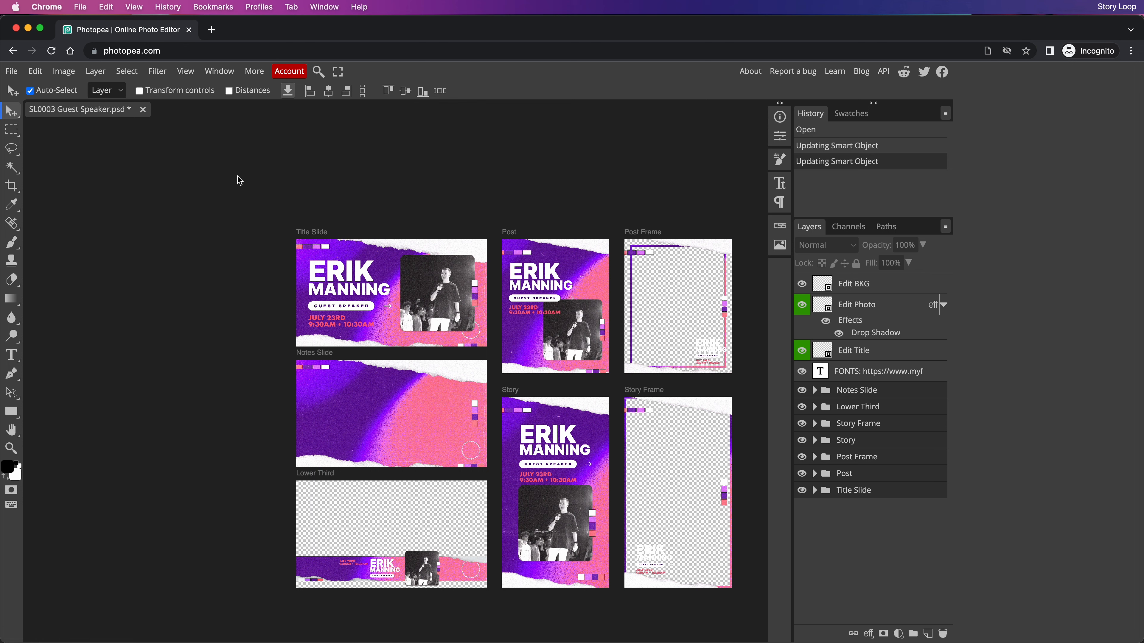
key("super+Tab")
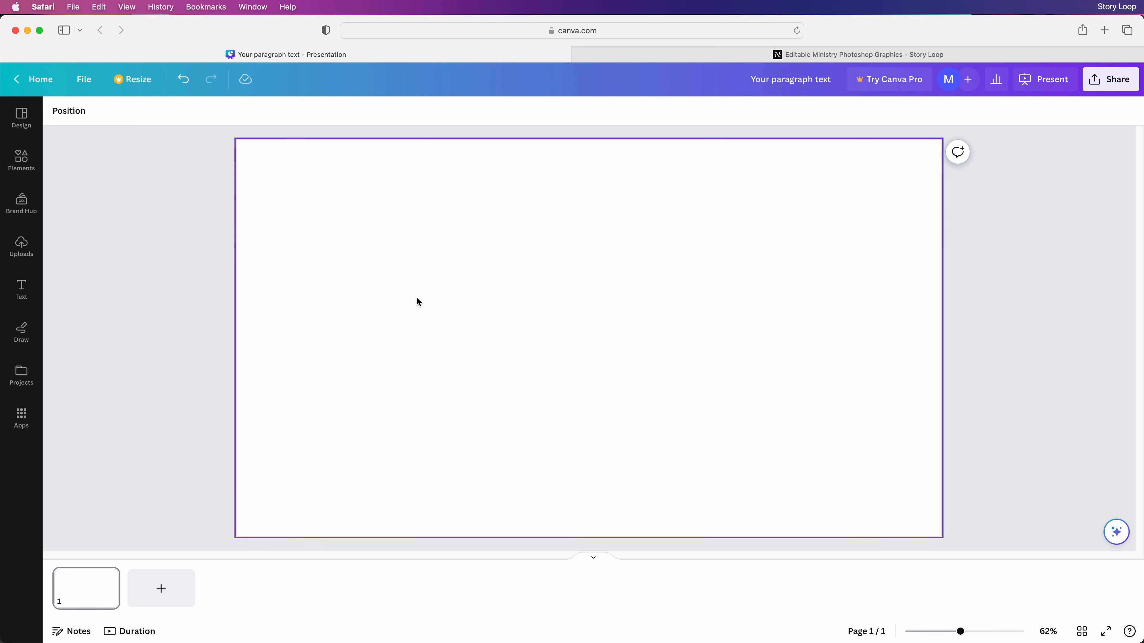
In Finder, collapse the source and preview folders and open the 3. Blanks folder beside Canva
key("super+Tab")
left_click_drag(567, 437, 517, 158)
left_click(346, 262)
left_click(347, 239)
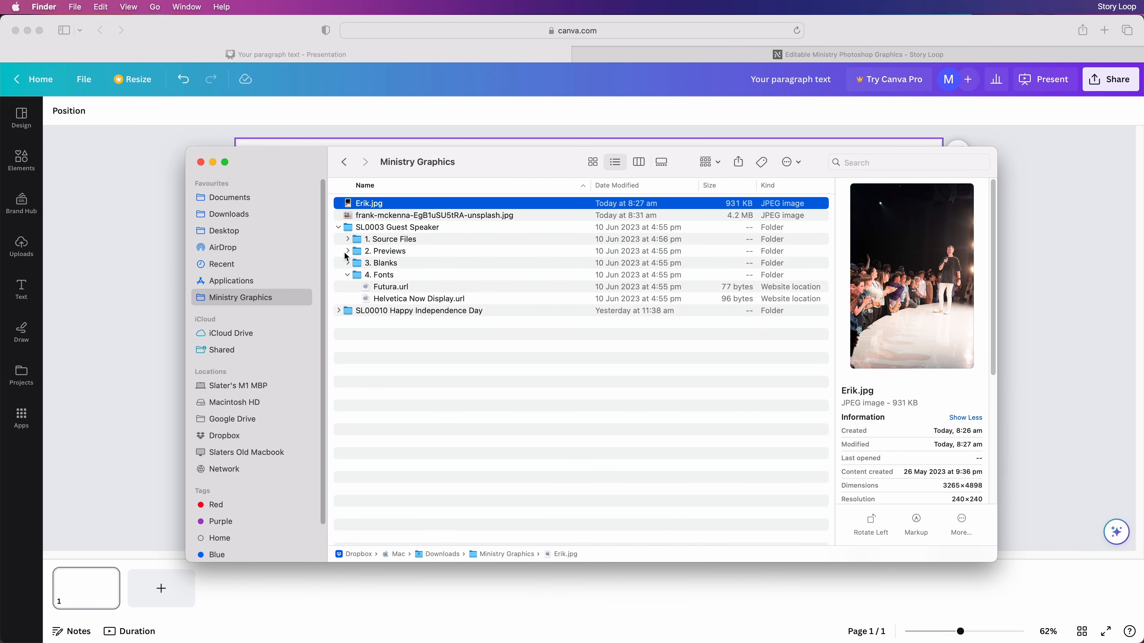
left_click(348, 263)
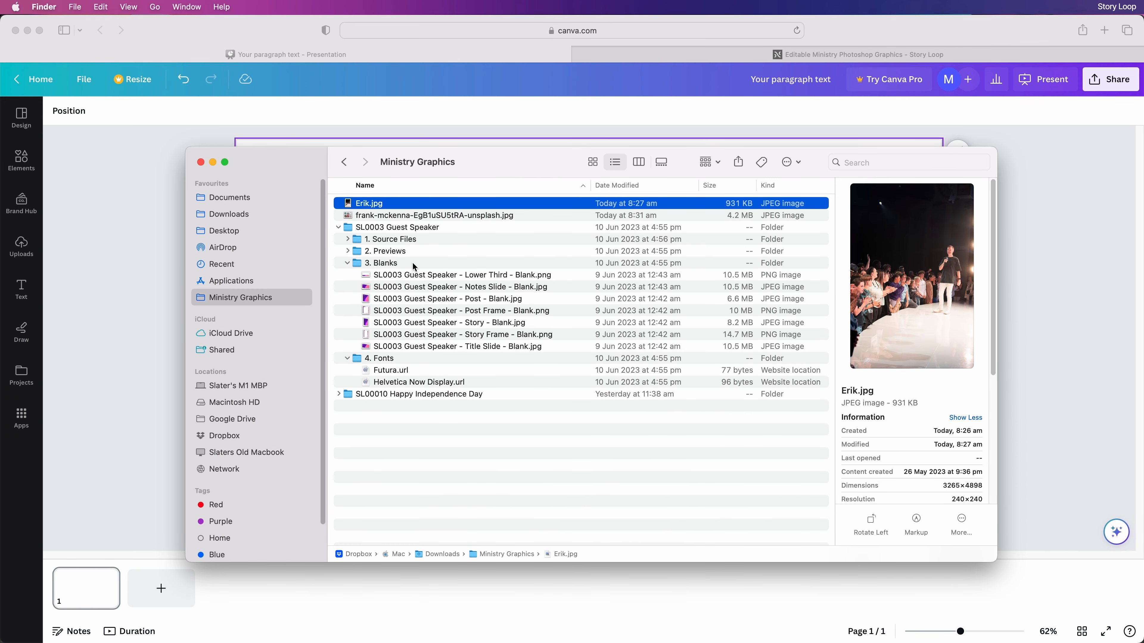
left_click_drag(487, 162, 918, 191)
Drop the Title Slide Blank image onto the Canva page and stretch it edge to edge
left_click(927, 376)
left_click_drag(928, 376, 451, 300)
left_click(451, 302)
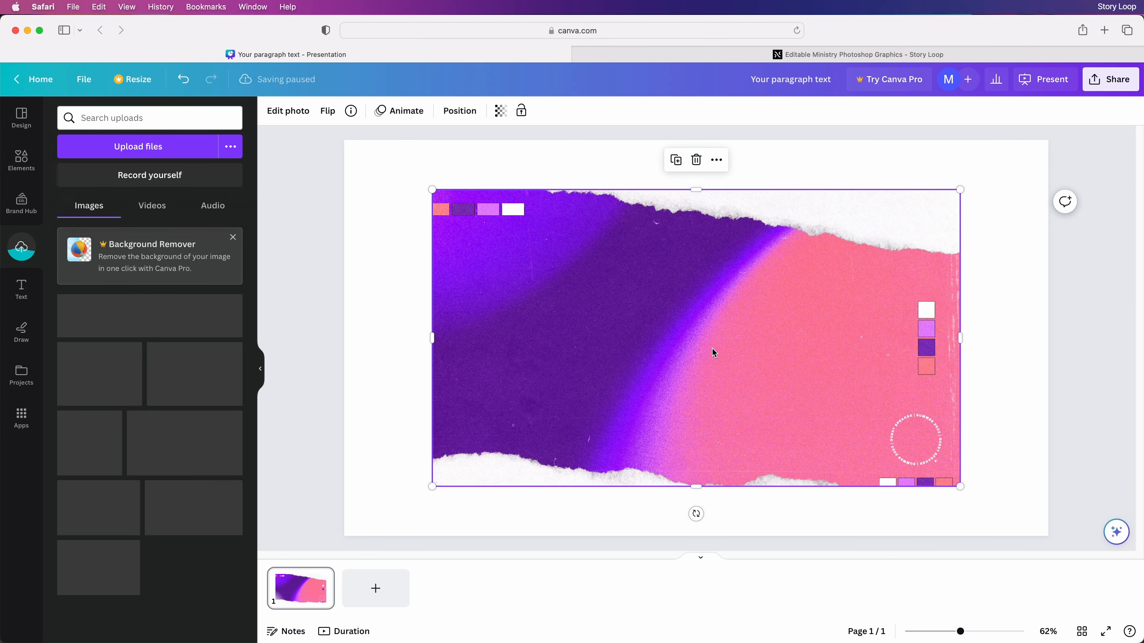
left_click_drag(431, 190, 342, 153)
left_click_drag(960, 486, 1047, 536)
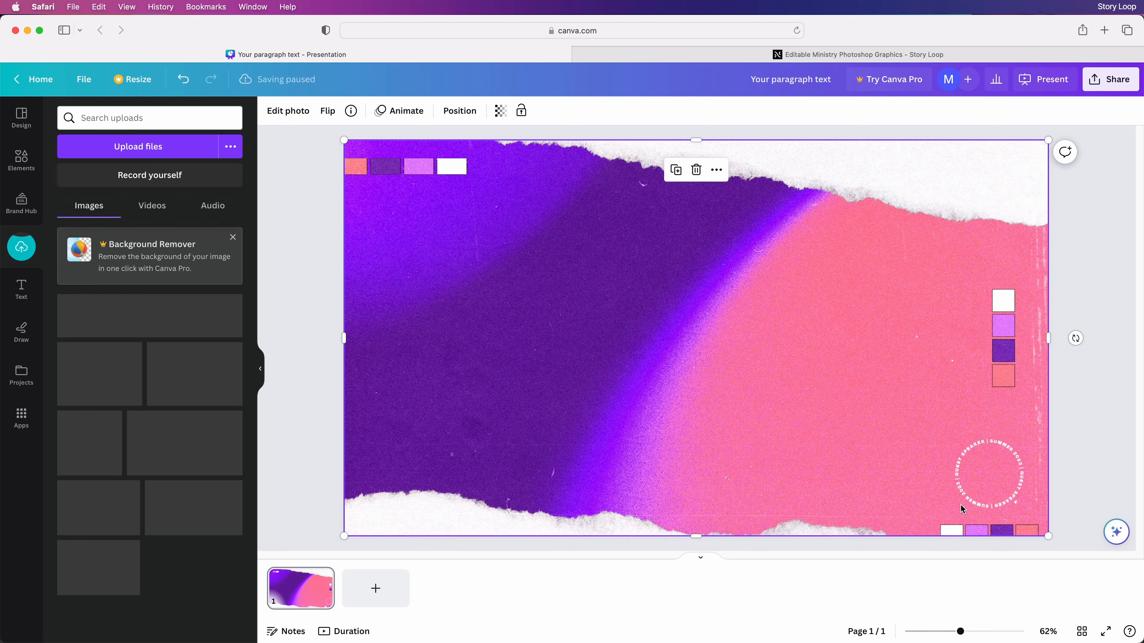
left_click(321, 231)
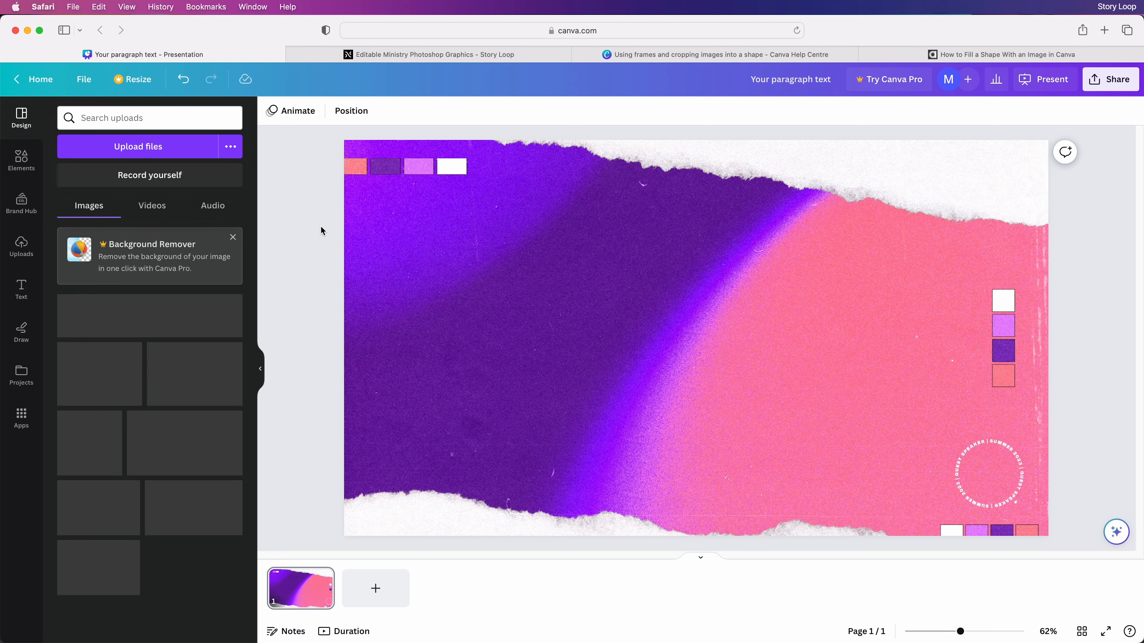
Search Elements for frames and add a rounded-square frame to the slide
left_click(21, 160)
left_click(74, 122)
left_click(249, 147)
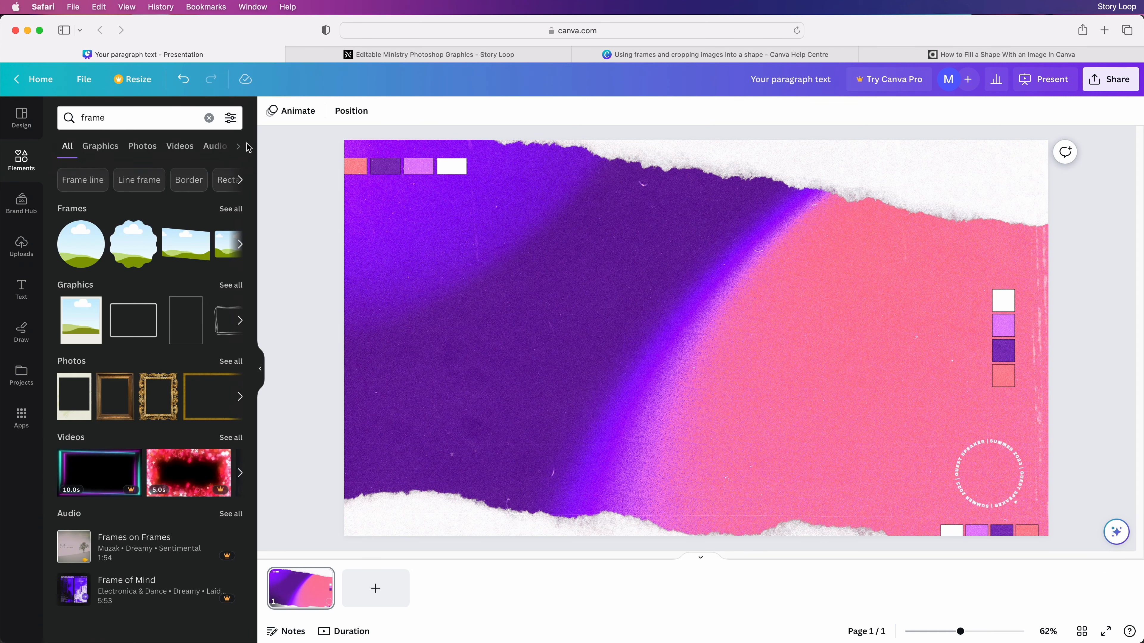
scroll(161, 255, "right", 5)
scroll(161, 255, "right", 3)
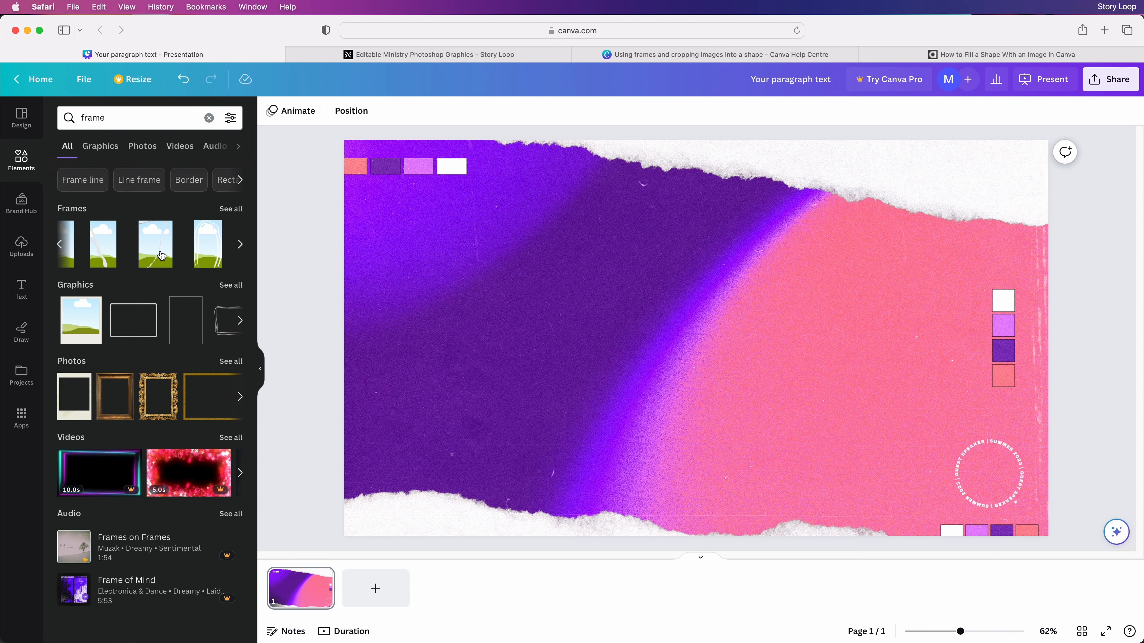
left_click(215, 246)
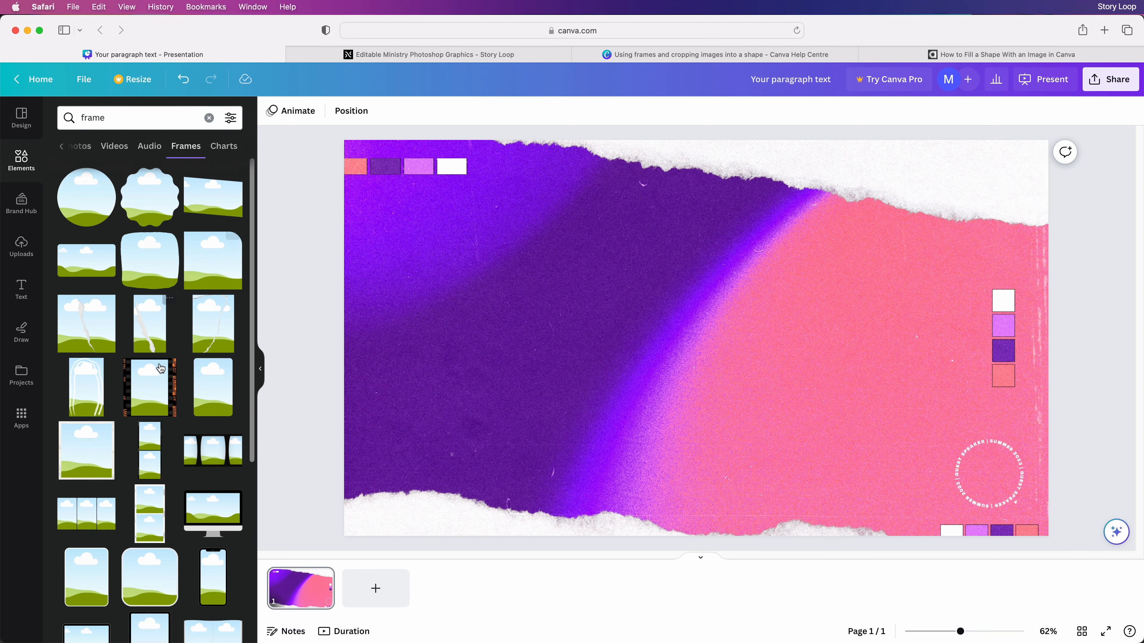
scroll(157, 390, "down", 10)
scroll(158, 390, "up", 4)
left_click(157, 383)
Bring the speaker's photo in from Finder and place it beside the rounded frame
key("super+Tab")
left_click_drag(806, 232, 502, 305)
left_click(503, 305)
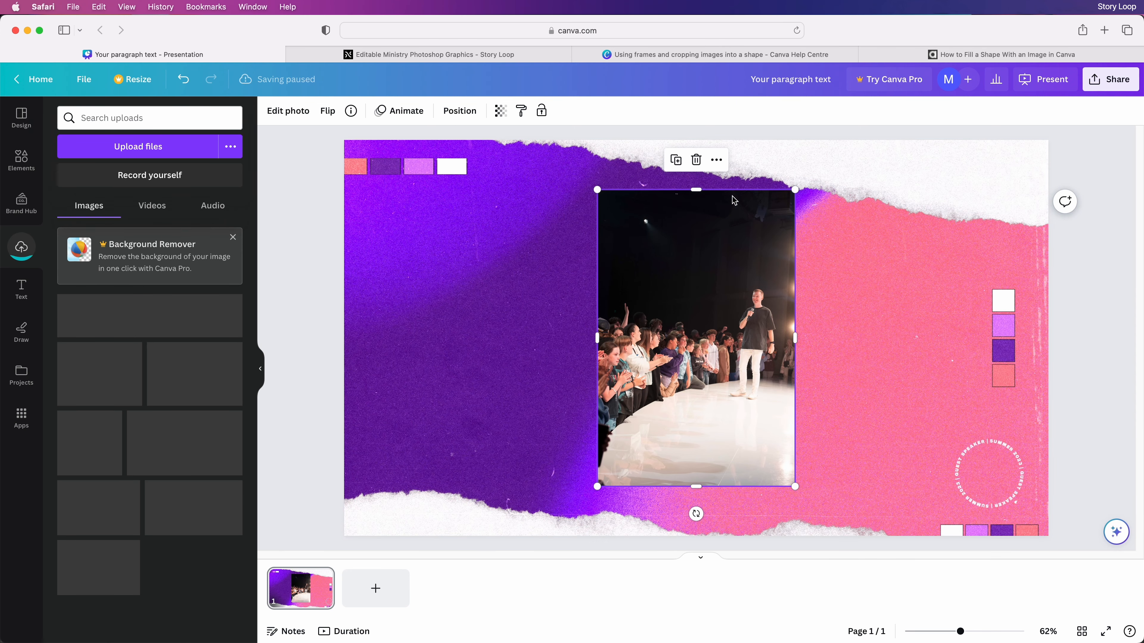
left_click_drag(719, 259, 874, 278)
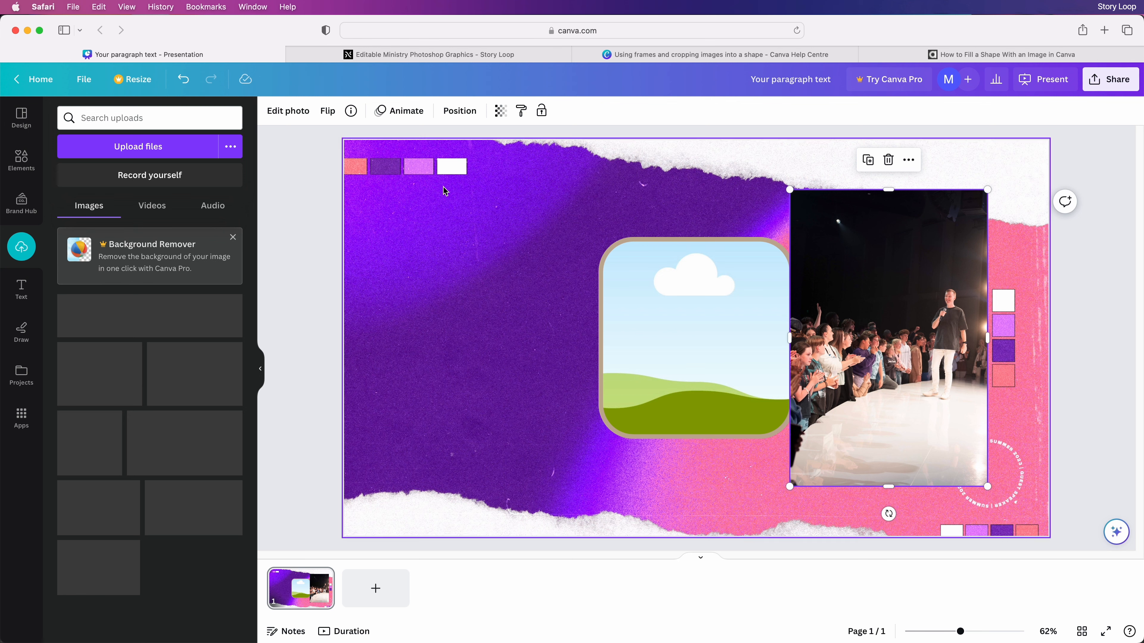
Make the photo black and white with Saturation -100 and boosted contrast
left_click(264, 112)
left_click(153, 121)
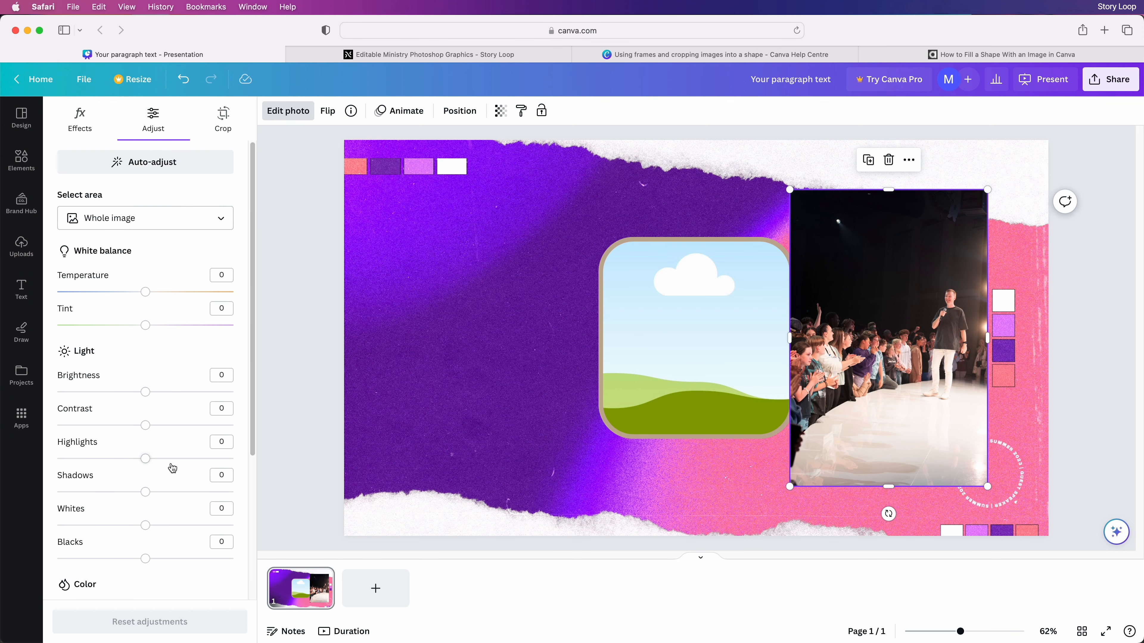
scroll(135, 496, "down", 3)
left_click_drag(144, 452, 27, 440)
scroll(135, 451, "up", 3)
left_click_drag(145, 353, 186, 352)
left_click_drag(145, 319, 158, 319)
Crop the photo to a 1:1 square around the speaker and drop it into the frame
left_click(221, 119)
left_click(151, 251)
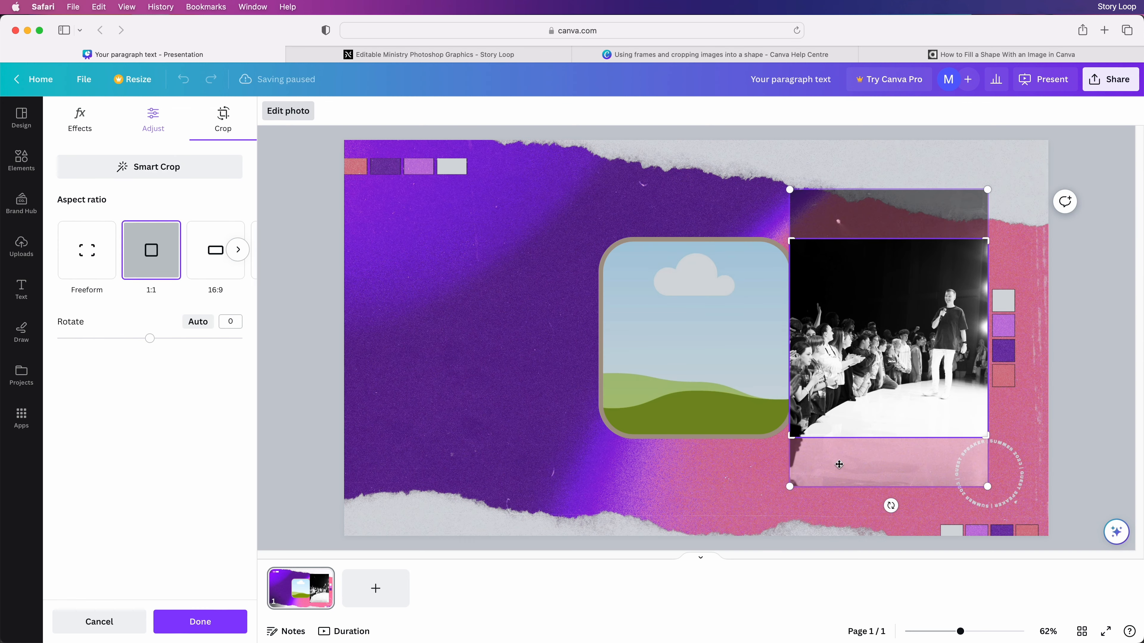
left_click_drag(790, 437, 893, 333)
left_click_drag(939, 262, 941, 223)
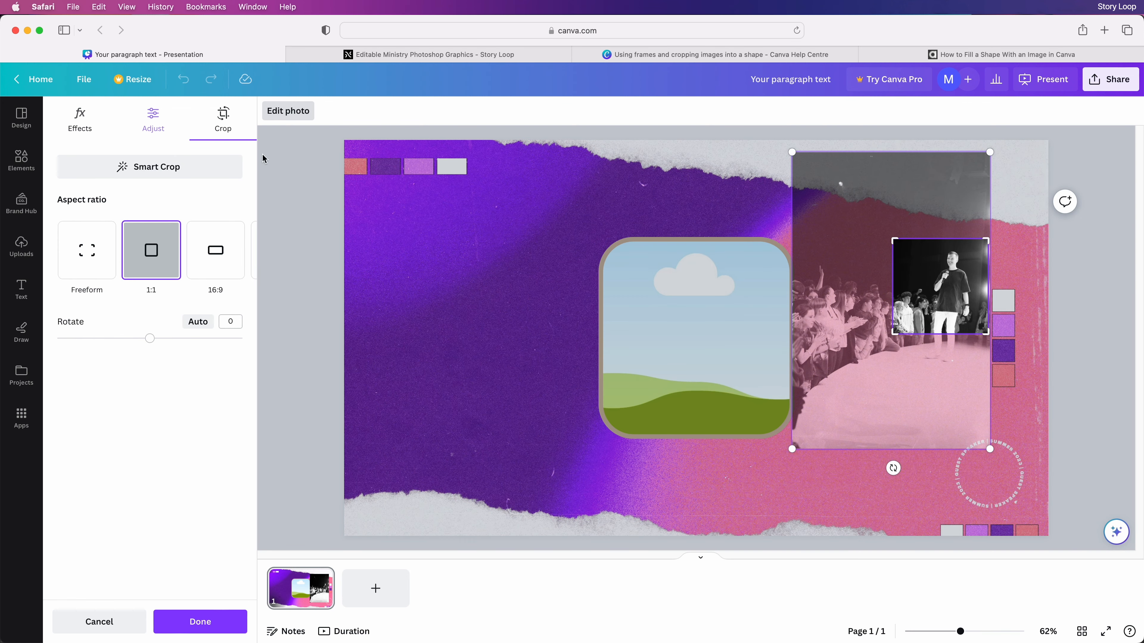
left_click(262, 156)
left_click_drag(966, 287, 707, 343)
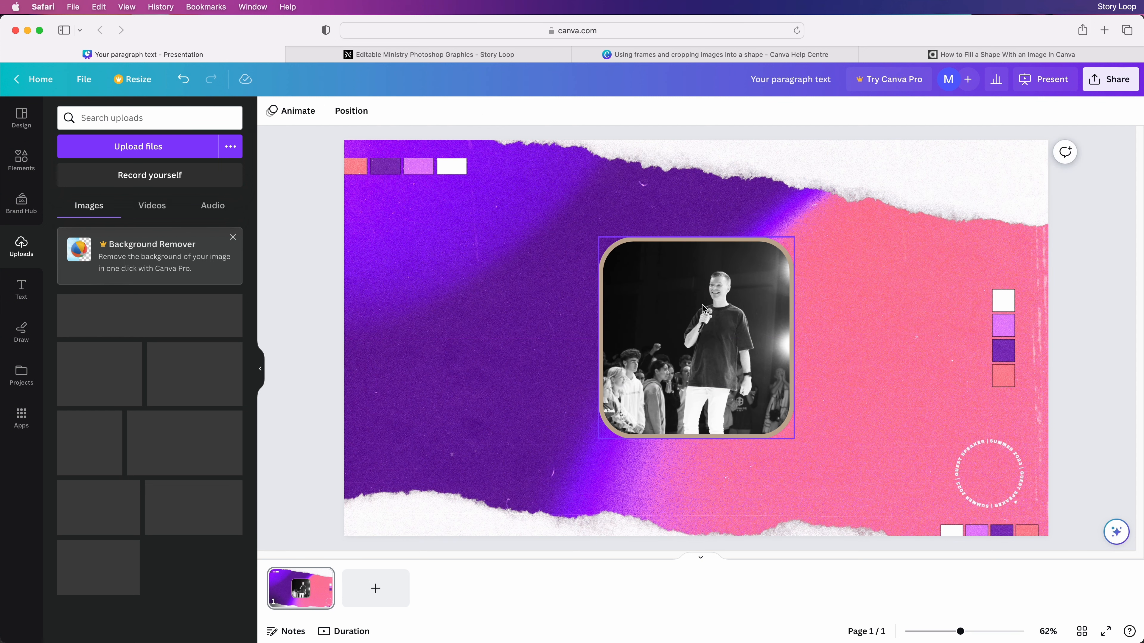
Give the photo frame a white border and enlarge it on the right
left_click(290, 110)
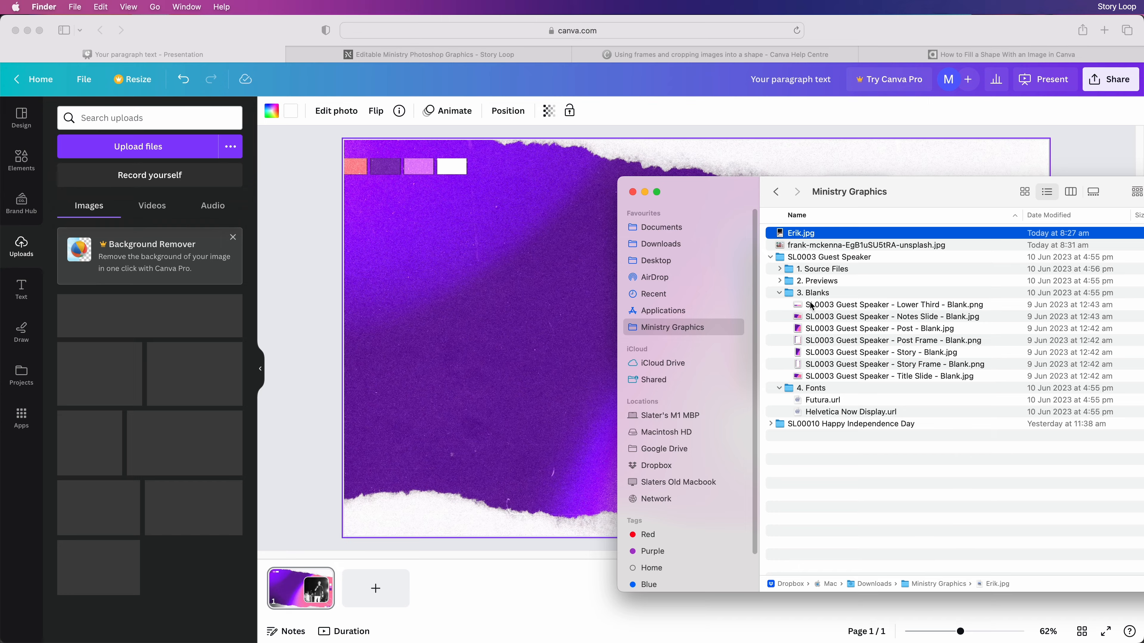
key("space")
key("space")
left_click_drag(868, 432, 715, 345)
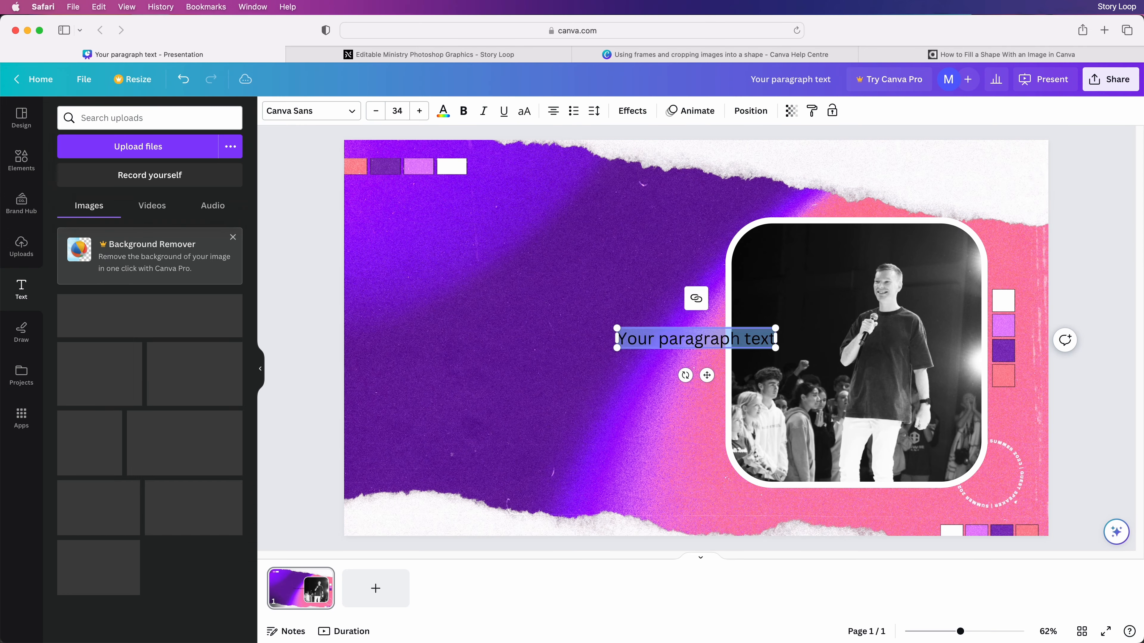
Add the speaker's name on two lines in large bold white Inter, size 204
key("Return")
key("super+a")
triple_click(553, 111)
left_click_drag(656, 328, 376, 180)
left_click(310, 111)
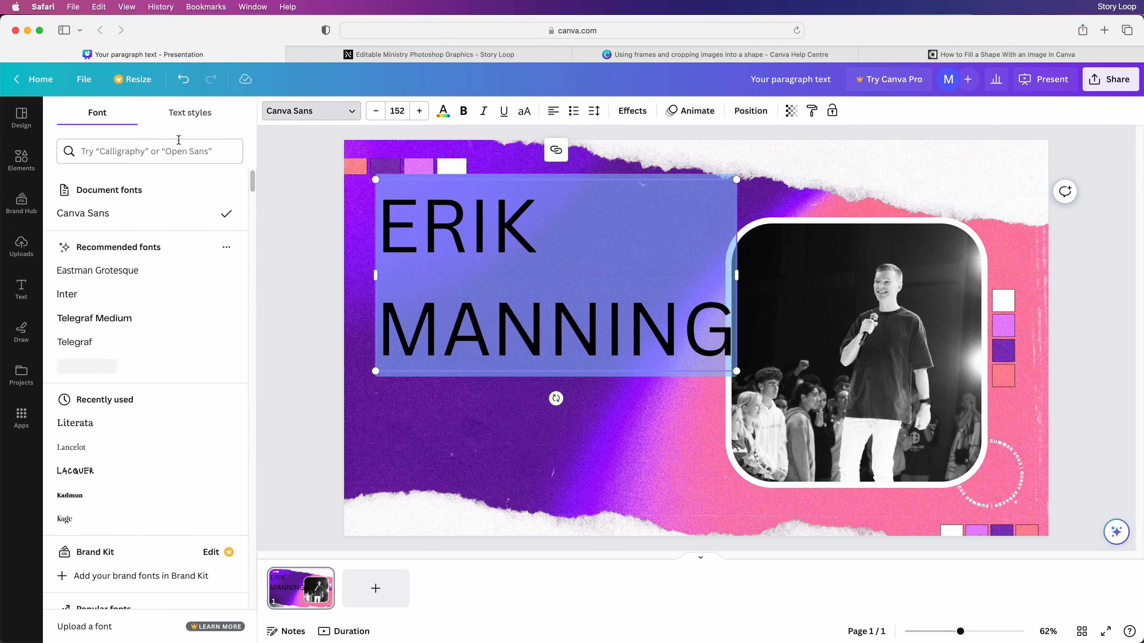
left_click(179, 140)
type("inter")
left_click(67, 214)
left_click(464, 112)
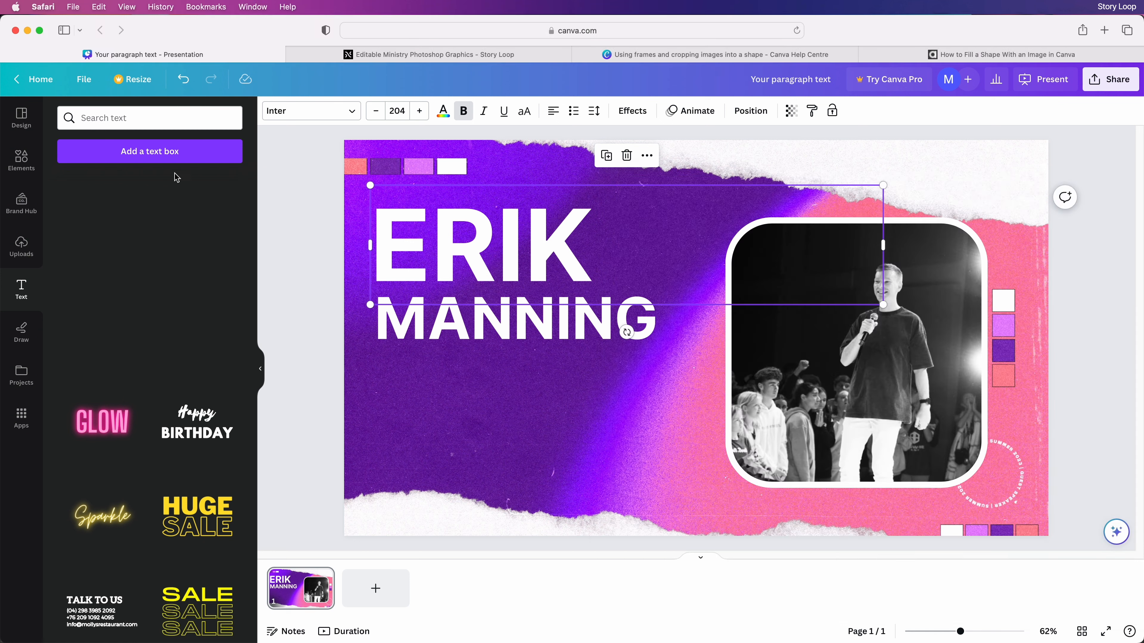
Add a rounded rectangle below the name and shrink it into a small pill
left_click(21, 160)
left_click(208, 118)
type("round")
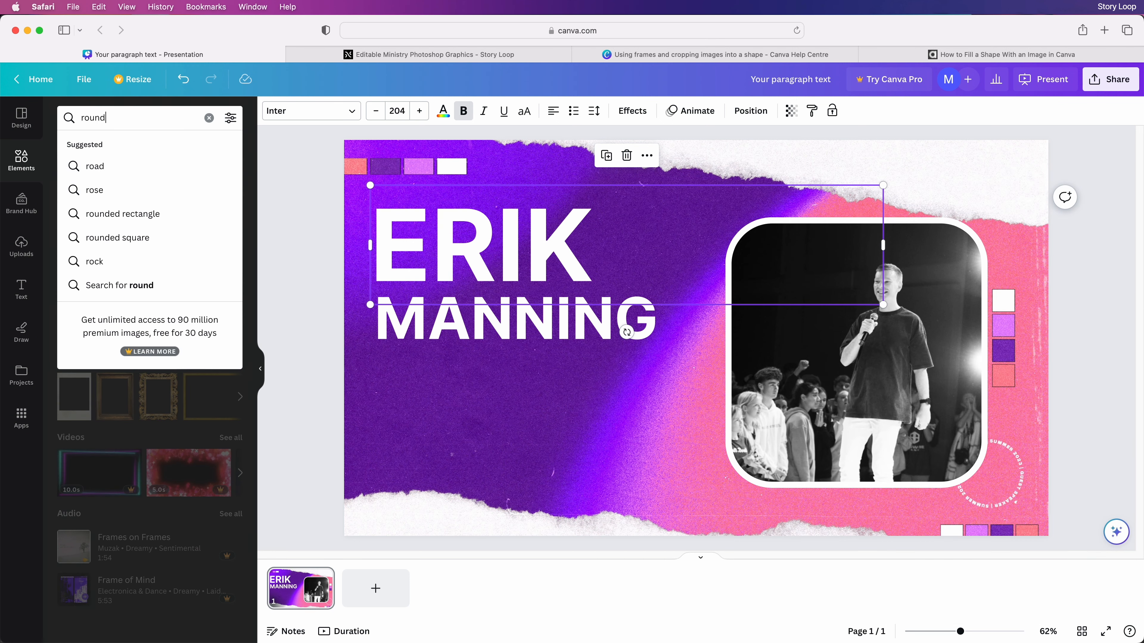
type("ed rectangle")
key("Return")
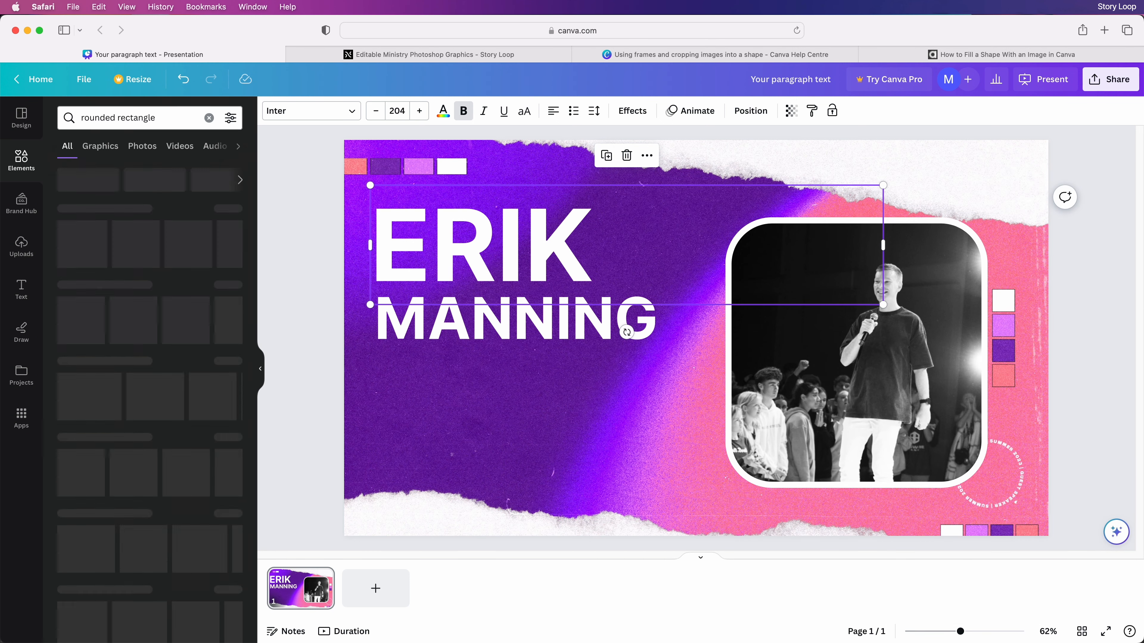
left_click_drag(143, 328, 571, 380)
left_click_drag(455, 389, 447, 374)
left_click(279, 188)
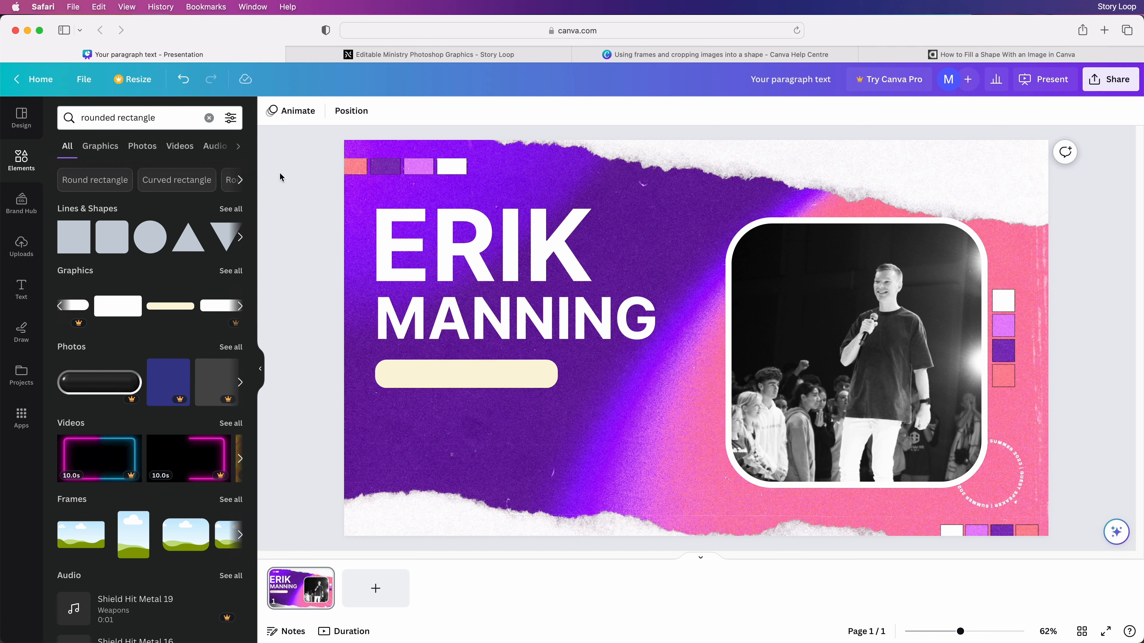
Add purple GUEST SPEAKER text sized to sit on the pill
left_click(30, 293)
left_click(137, 157)
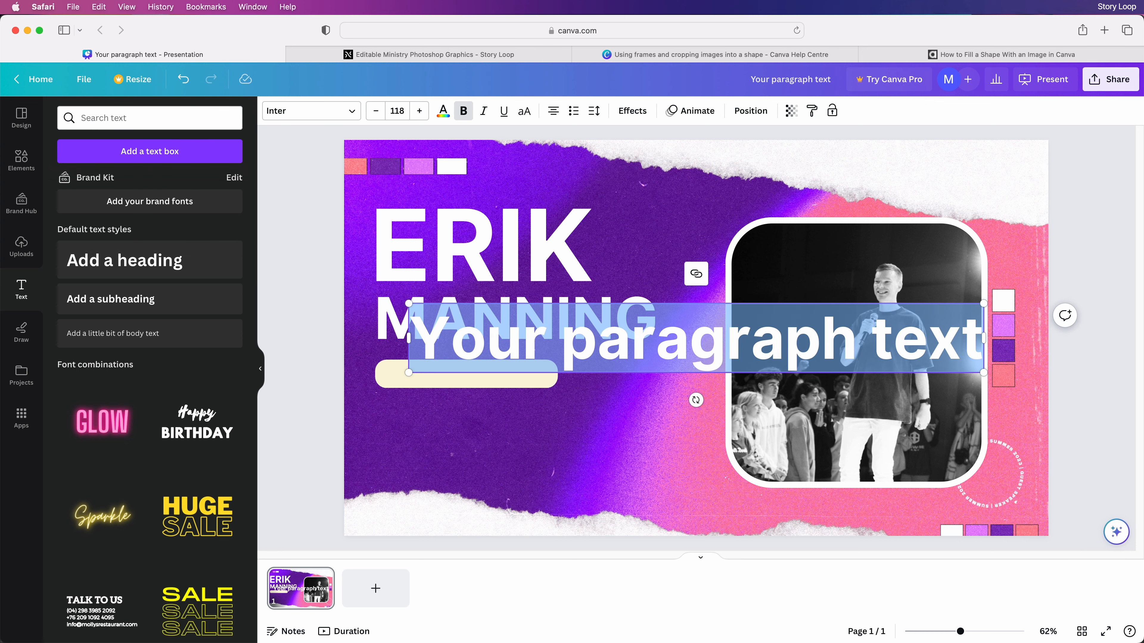
type("GUEST SPEAKER")
key("Escape")
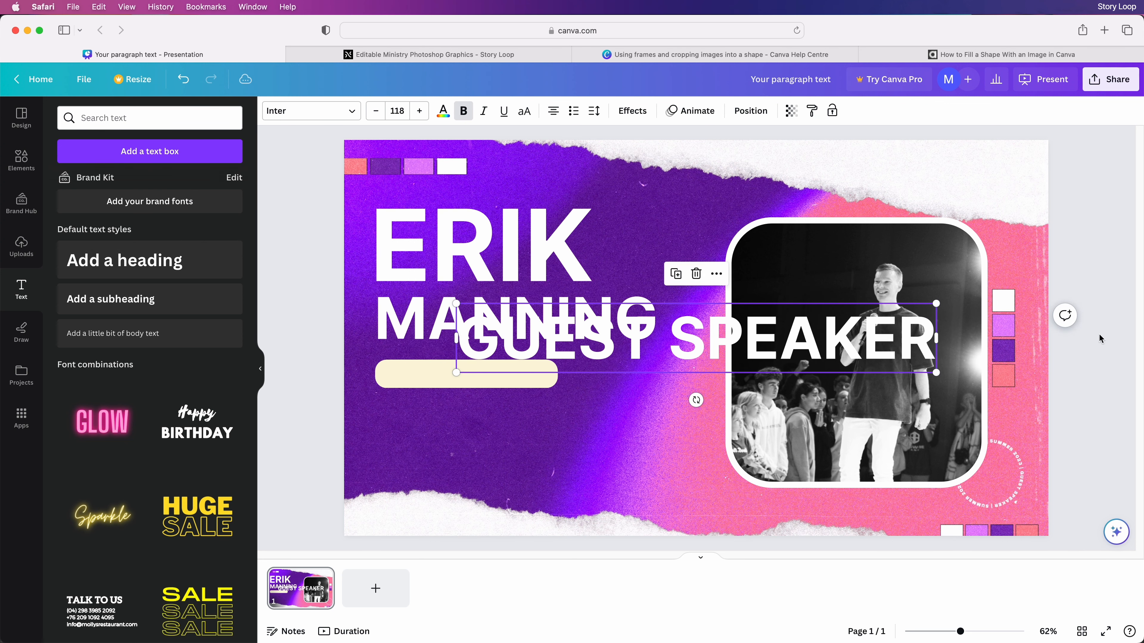
left_click_drag(936, 303, 497, 365)
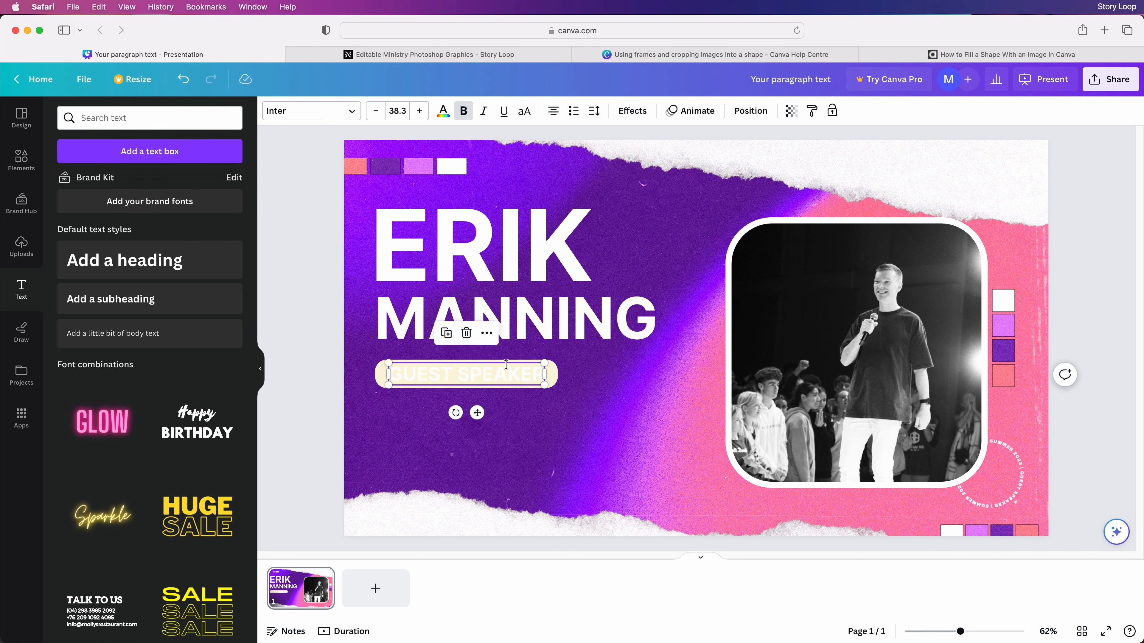
left_click(443, 112)
left_click(67, 191)
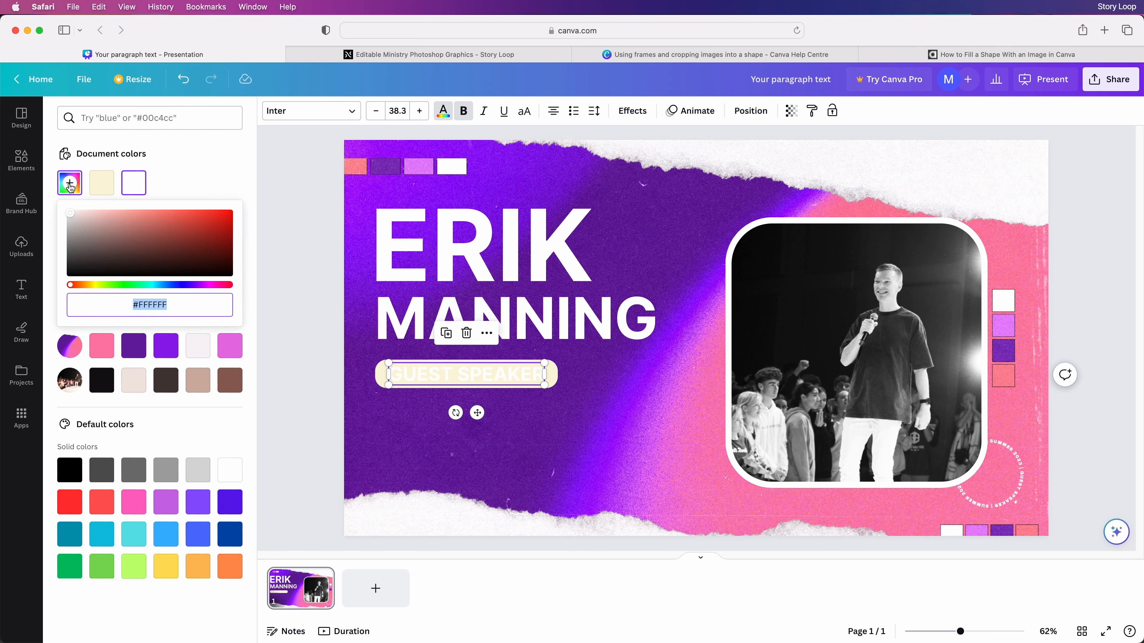
left_click(67, 191)
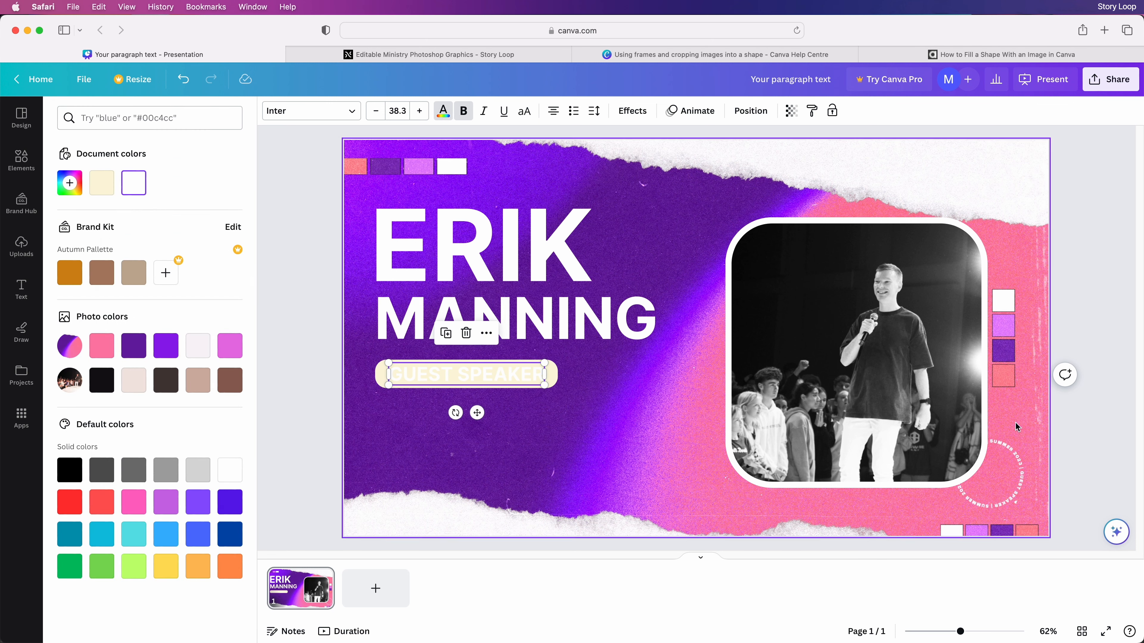
left_click(134, 347)
Colour the pill shape off-white
left_click(382, 375)
left_click(272, 112)
left_click(198, 350)
left_click(227, 350)
left_click(197, 351)
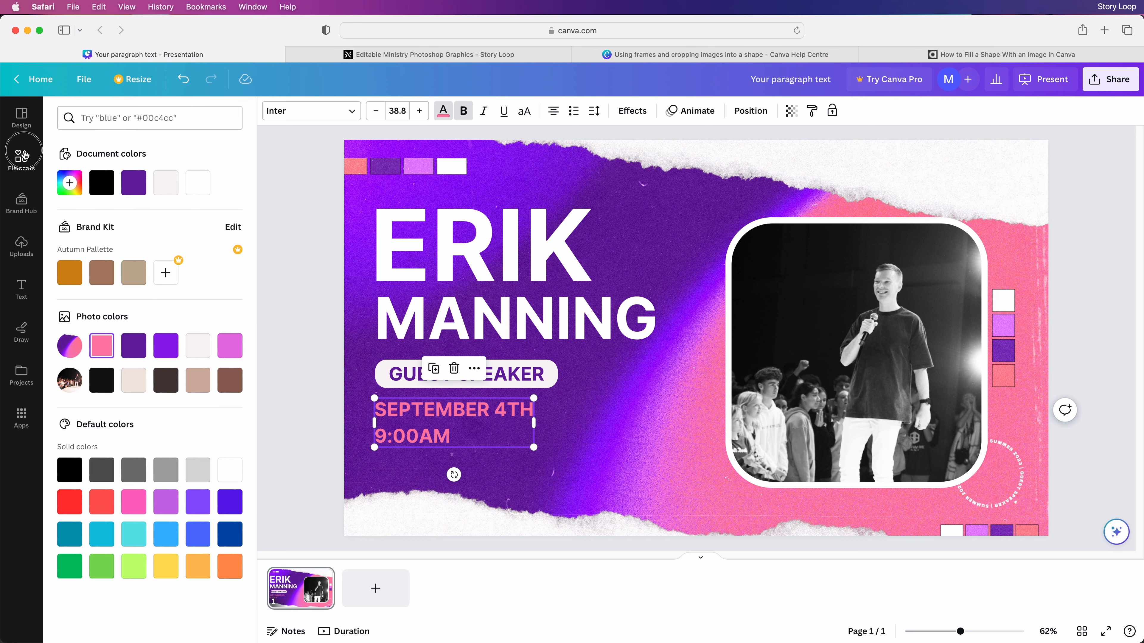
left_click(21, 160)
left_click(127, 118)
triple_click(127, 117)
Add a short white arrow beside the GUEST SPEAKER pill, then preview the reference Title Slide.jpg
type("arrow")
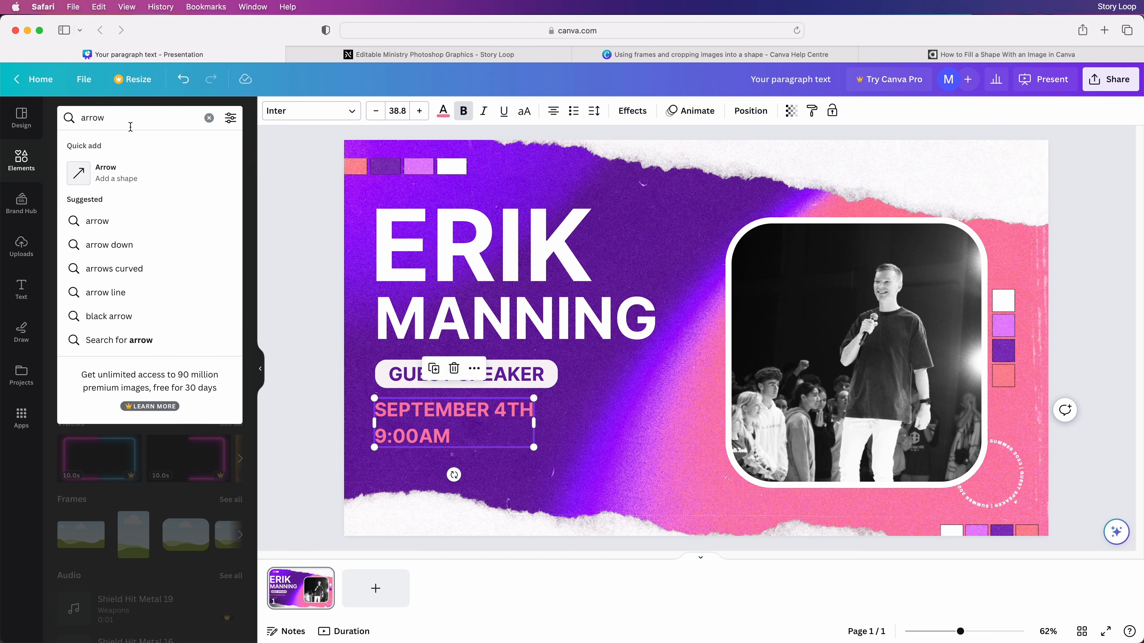
left_click(95, 173)
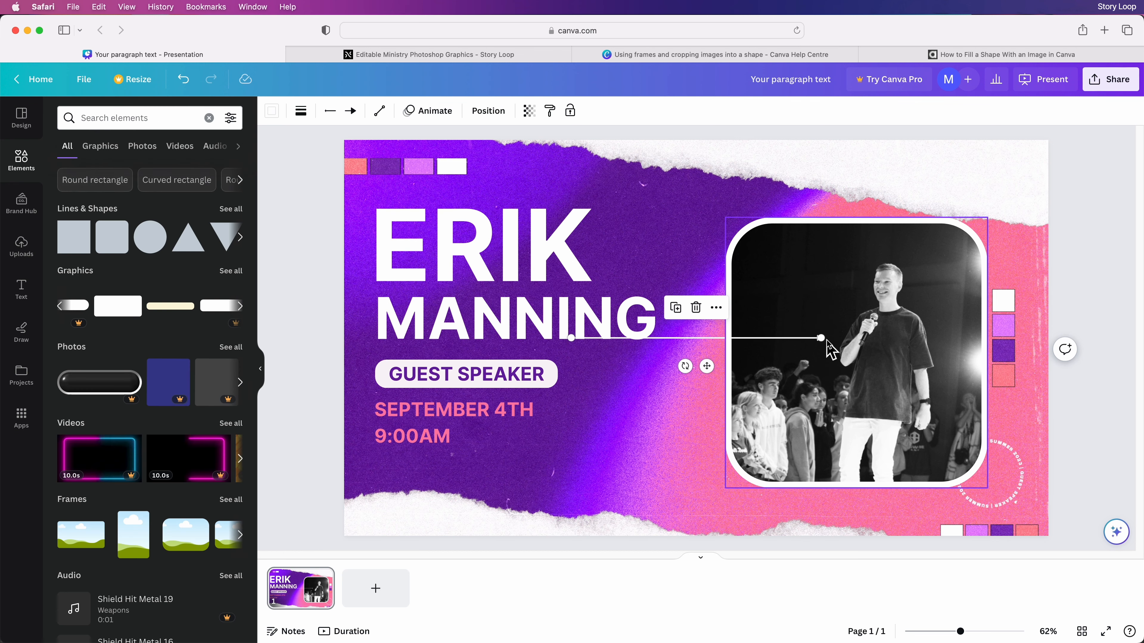
left_click_drag(821, 338, 641, 379)
left_click(627, 248)
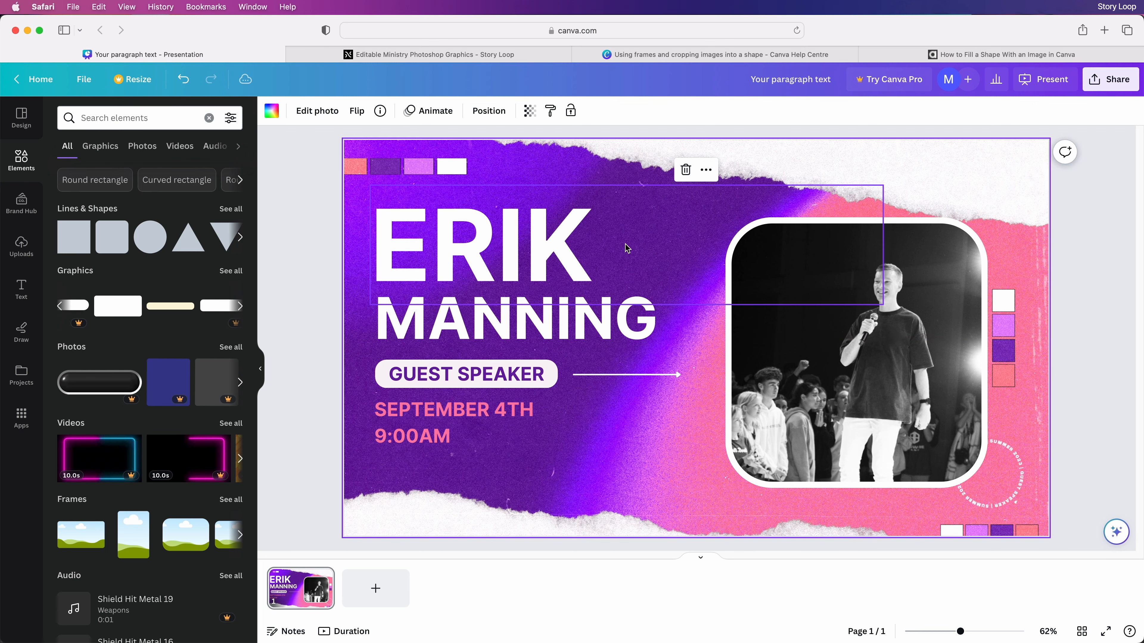
key("super+Tab")
key("space")
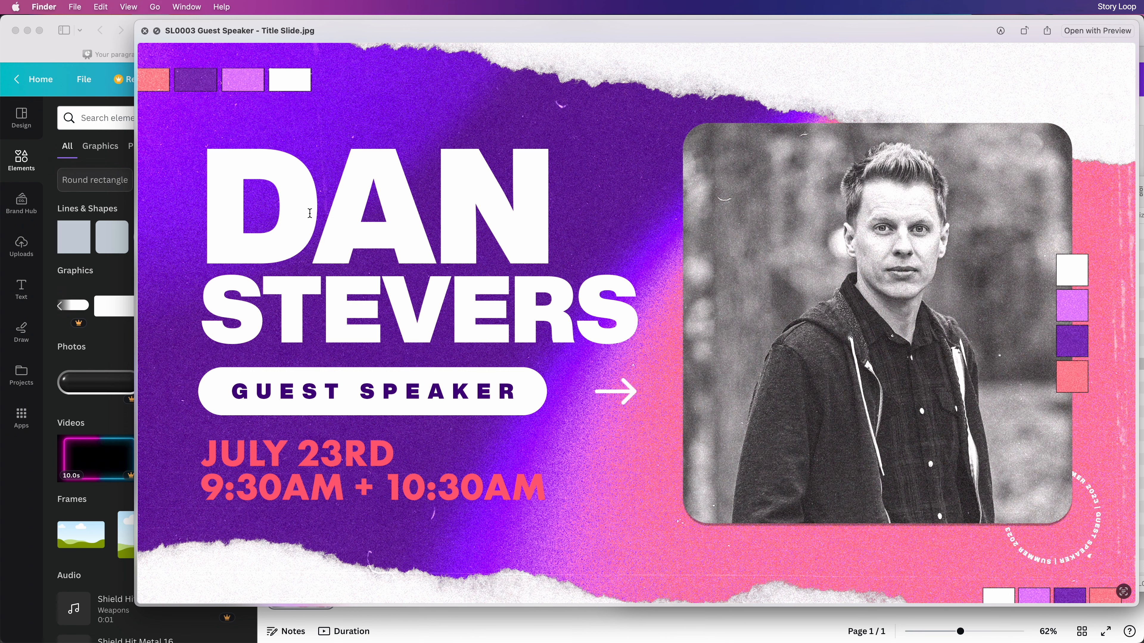
Close the Quick Look preview of the reference title slide
key("space")
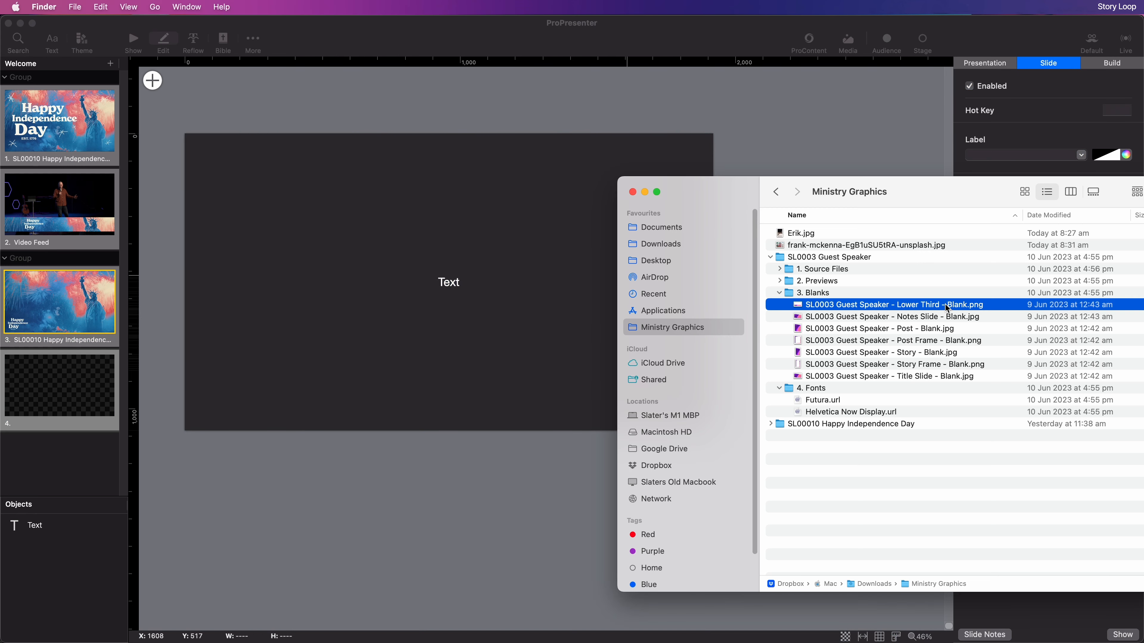
Place the blank lower-third background on the new slide, behind the text, and lock it
left_click_drag(856, 358, 439, 393)
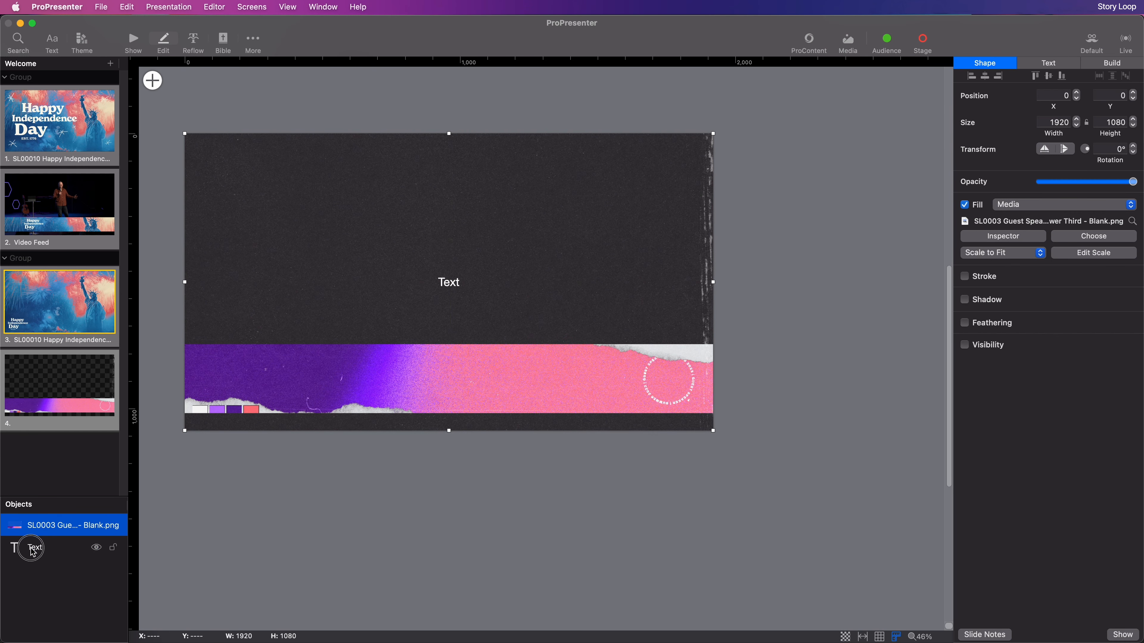
left_click_drag(26, 546, 36, 524)
left_click(107, 550)
left_click(108, 549)
Type the speaker's name into the text box and shrink it onto the band's left
left_click(416, 284)
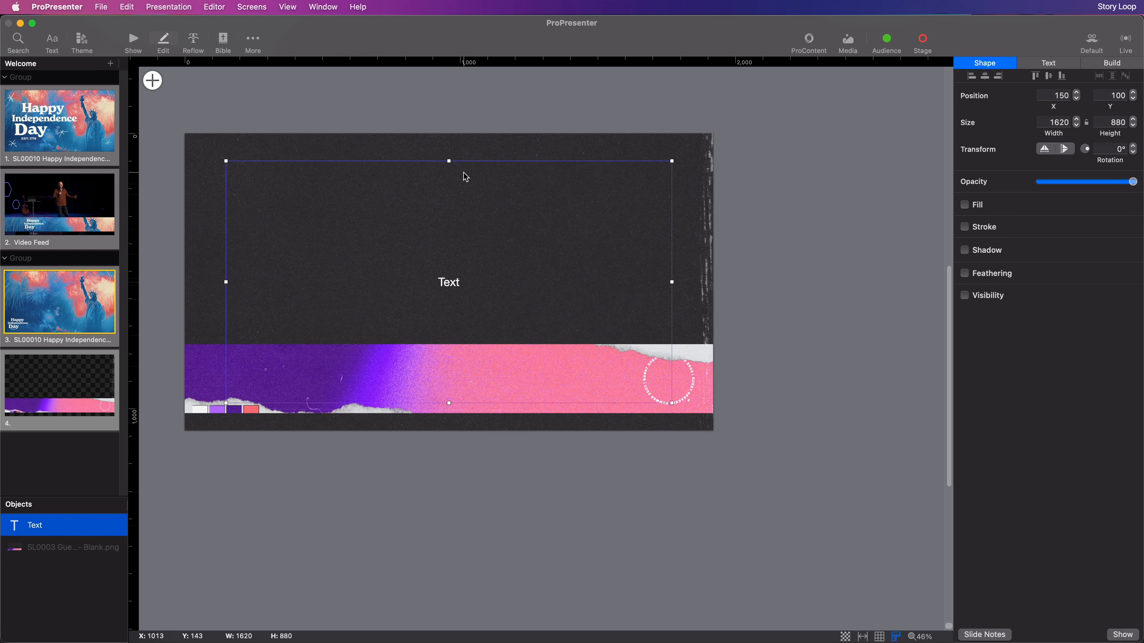
double_click(446, 287)
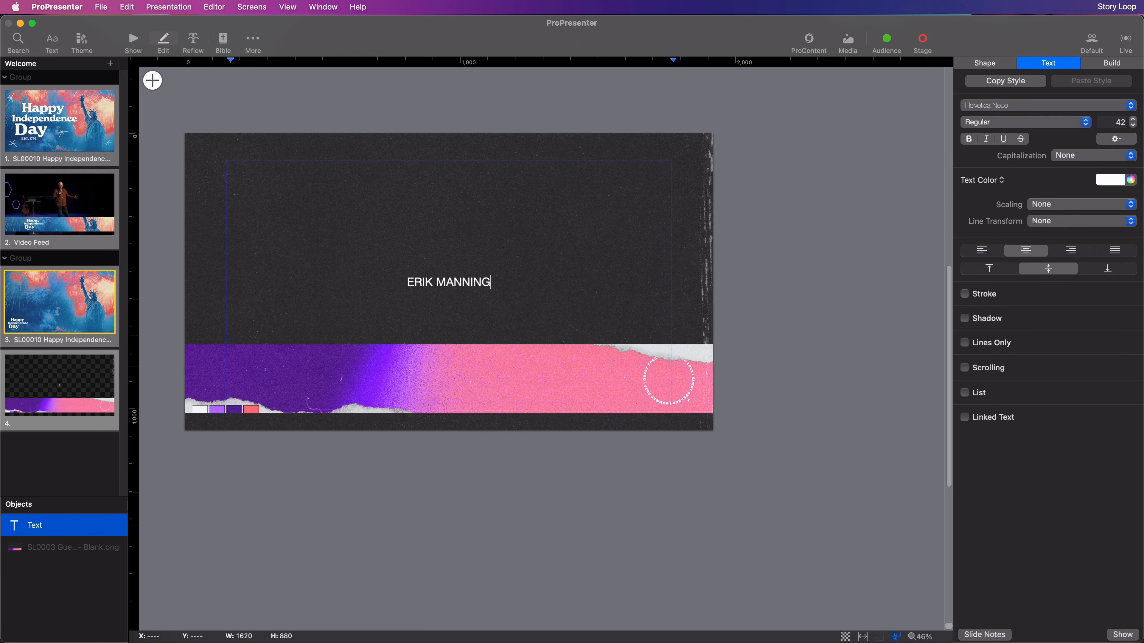
left_click(614, 487)
left_click(439, 261)
left_click_drag(671, 161, 358, 349)
Style the name in Inter Black, scaling up or down, left-aligned, shifted right
left_click(1048, 63)
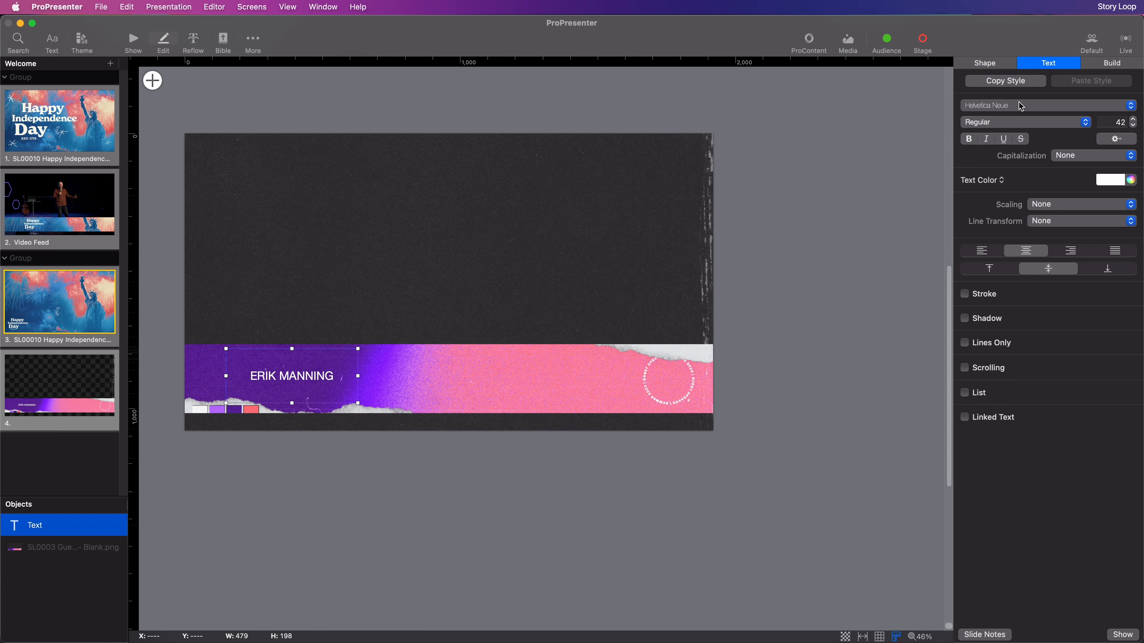
left_click(1020, 107)
type("int")
key("Return")
left_click(1017, 120)
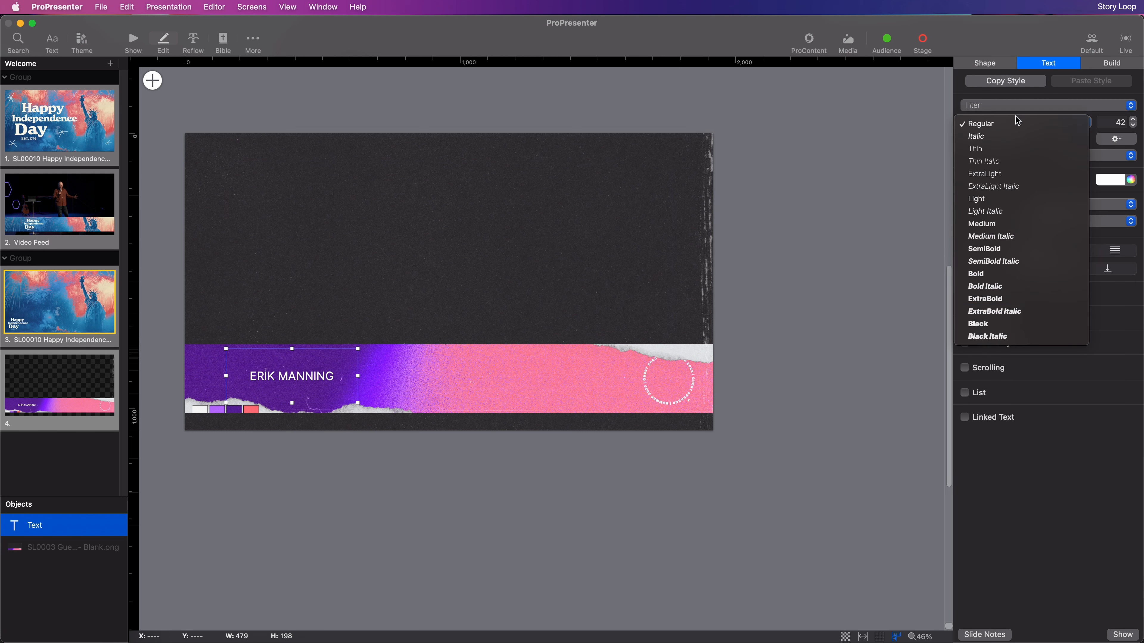
left_click(981, 323)
left_click(1081, 204)
left_click(1058, 256)
left_click(981, 250)
left_click_drag(255, 363, 287, 363)
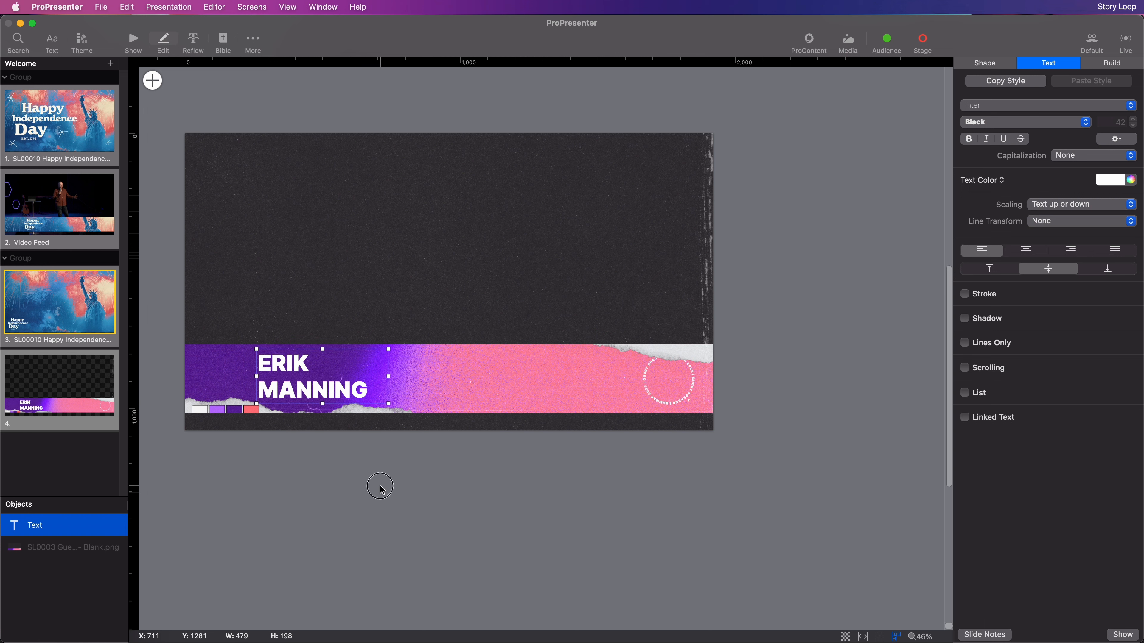
left_click(367, 478)
Add a rounded rectangle and move it to the right end of the pink band
left_click(153, 81)
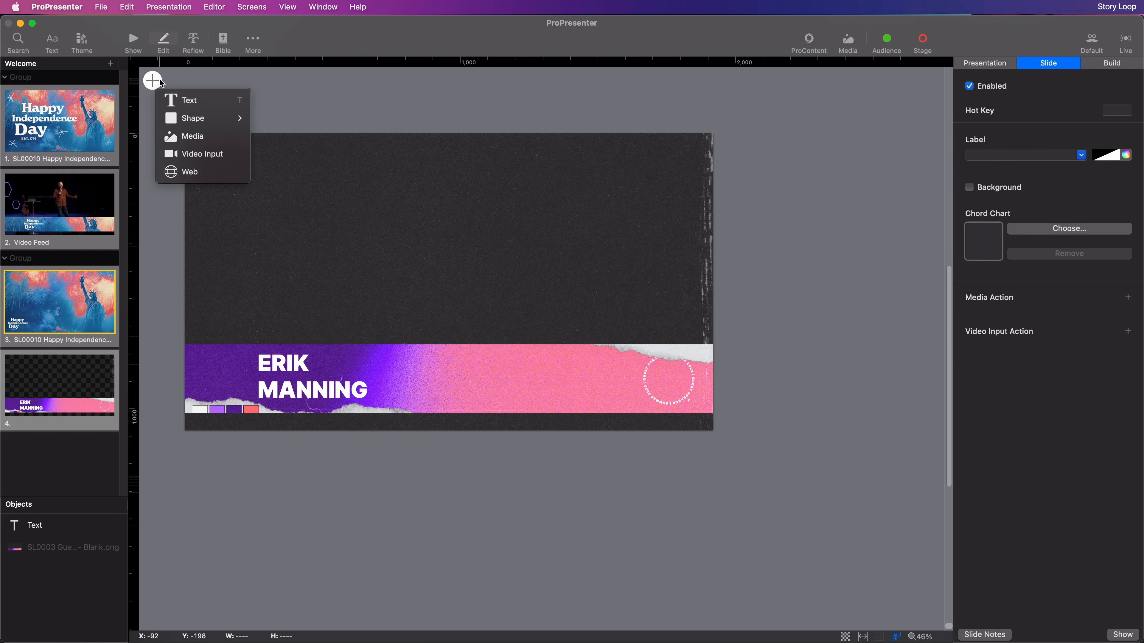
mouse_move(188, 117)
left_click(290, 138)
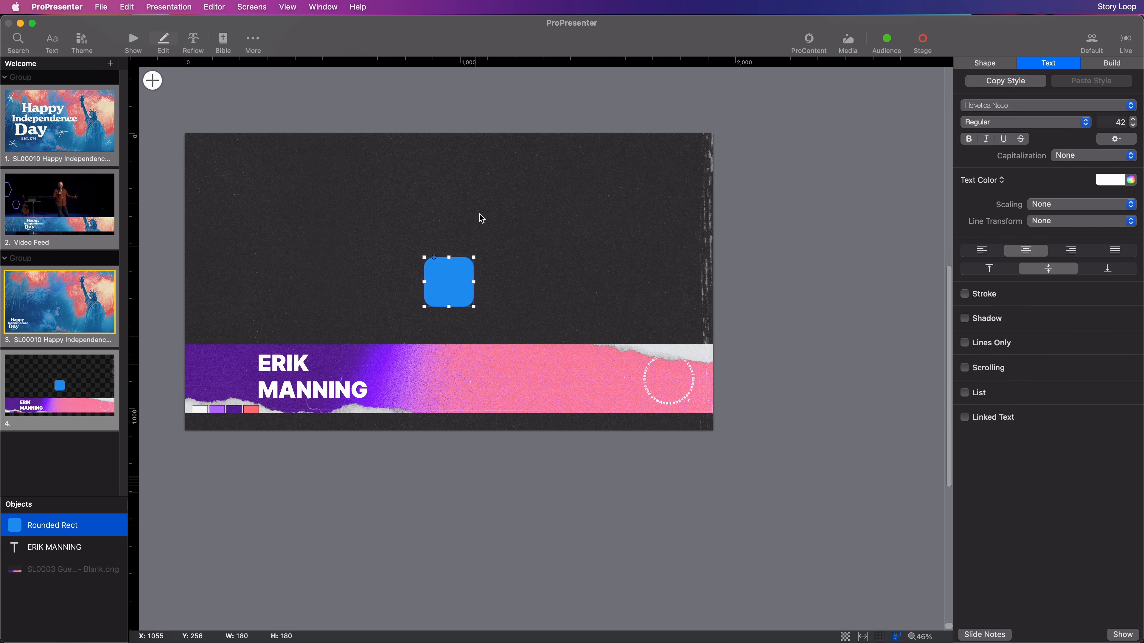
left_click_drag(464, 295, 654, 421)
left_click_drag(611, 387, 622, 385)
Fill the rounded square with the speaker's photo from the Ministry Graphics folder
left_click(985, 62)
left_click(999, 206)
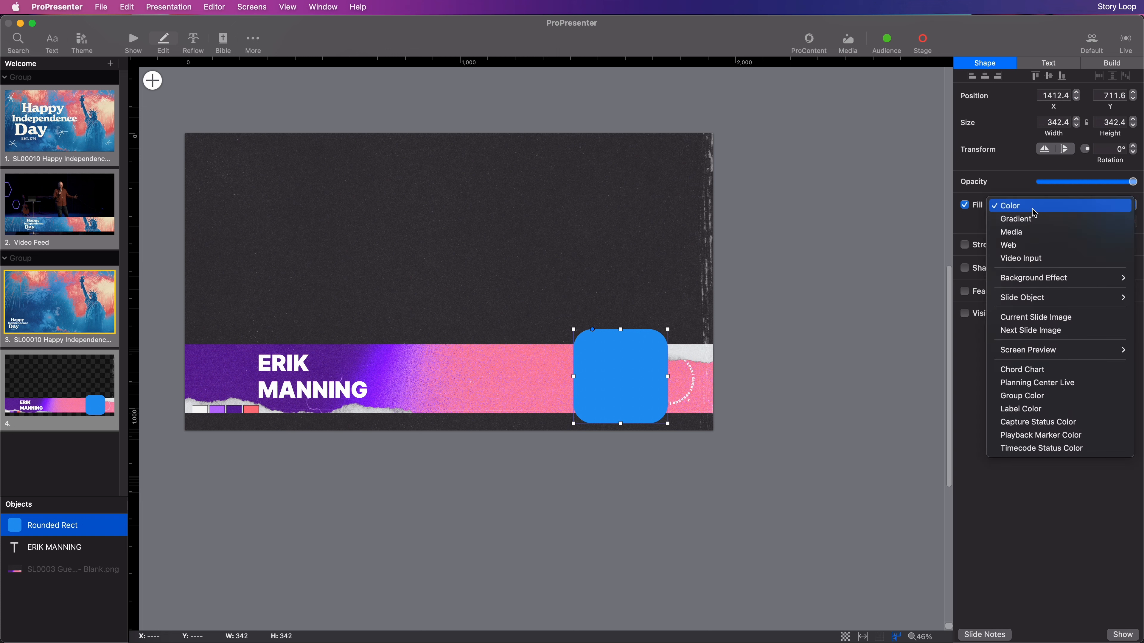
left_click(1028, 232)
left_click(323, 183)
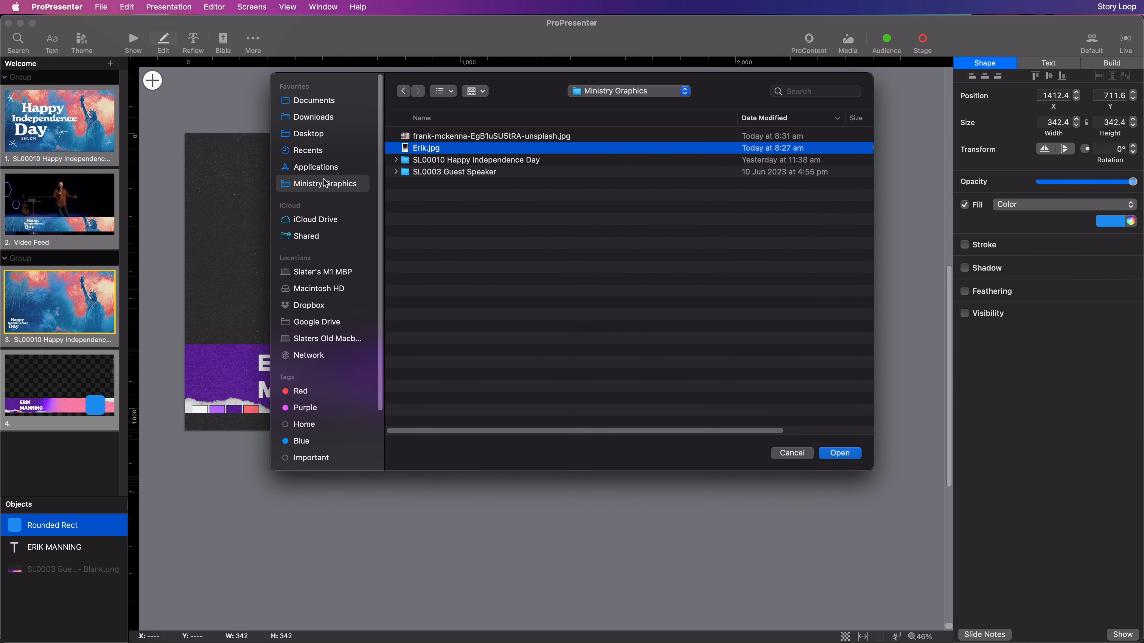
left_click(834, 456)
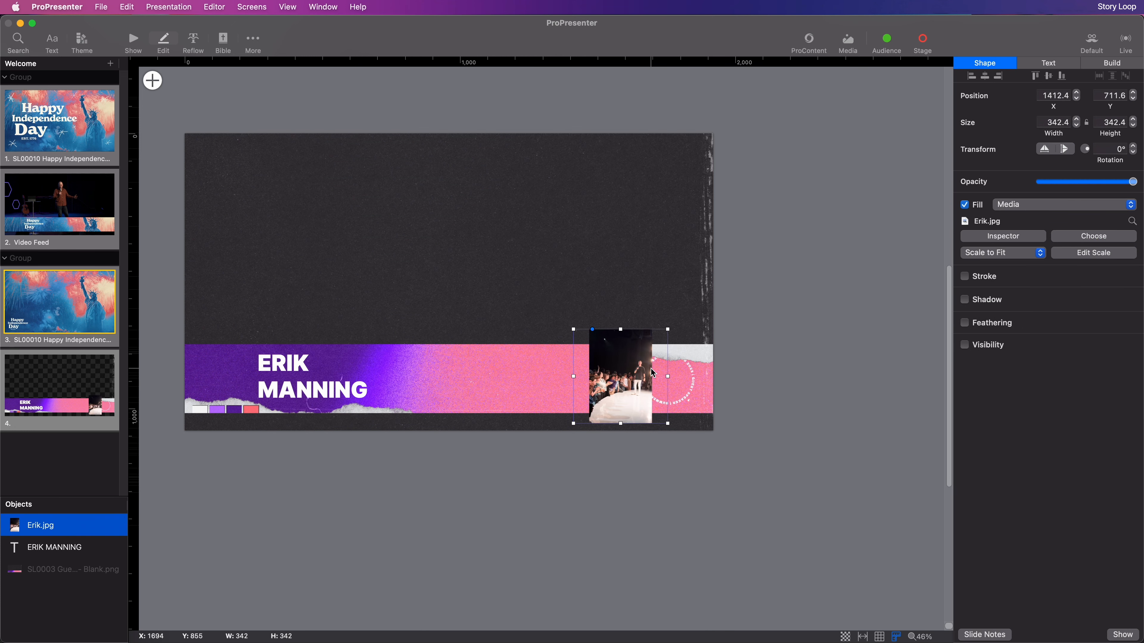
Set the photo to Custom Fit, enlarging and centring the speaker in the square
left_click(1002, 252)
left_click(990, 266)
left_click(1095, 254)
left_click_drag(587, 327, 331, 81)
left_click_drag(559, 211, 582, 367)
left_click_drag(448, 241, 369, 176)
left_click_drag(532, 230, 539, 258)
Turn the speaker photo black and white with the Adjust Color effect
left_click(647, 191)
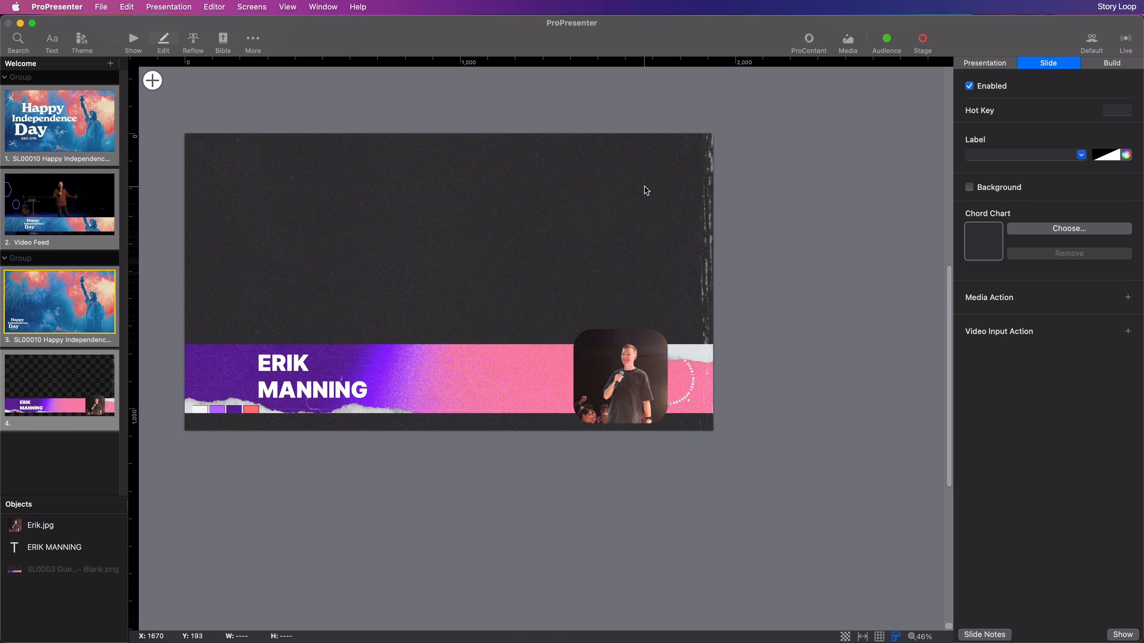
left_click(620, 379)
left_click(1003, 236)
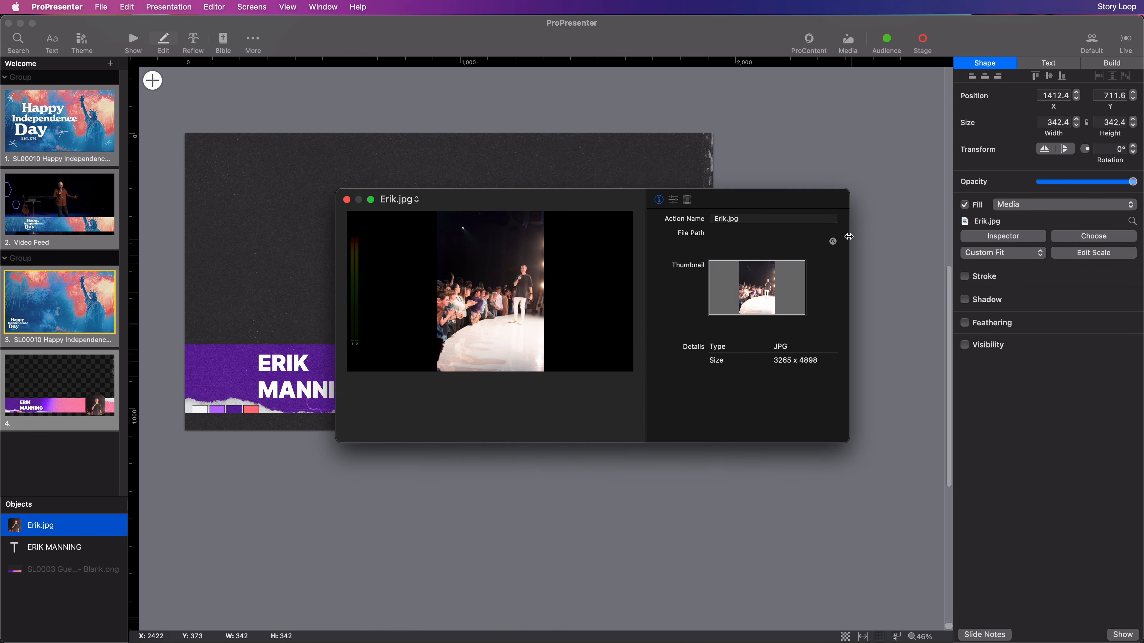
left_click(673, 199)
left_click(688, 200)
left_click(745, 248)
left_click(746, 245)
Drag the reference lower-third PNG onto the slide and move it up above the band
left_click_drag(765, 288, 716, 289)
left_click(346, 199)
left_click(498, 237)
key("super+Tab")
left_click_drag(897, 293, 621, 212)
left_click(728, 224)
left_click_drag(728, 225, 689, 185)
Shift the photo left along the band and make its corners less rounded
left_click(612, 396)
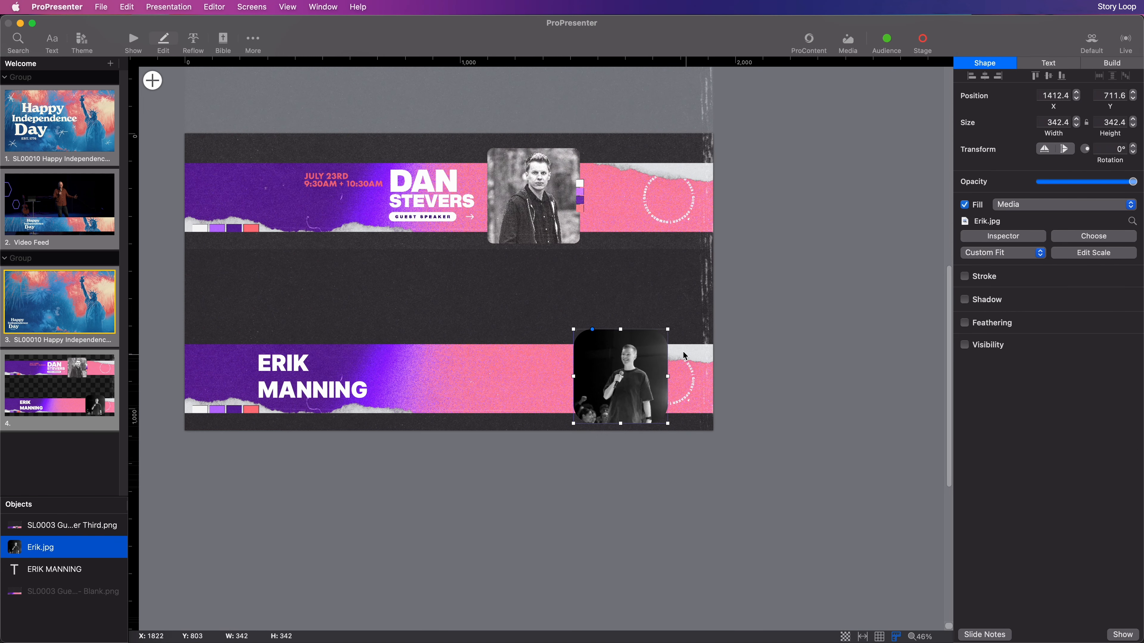
left_click_drag(599, 376, 516, 377)
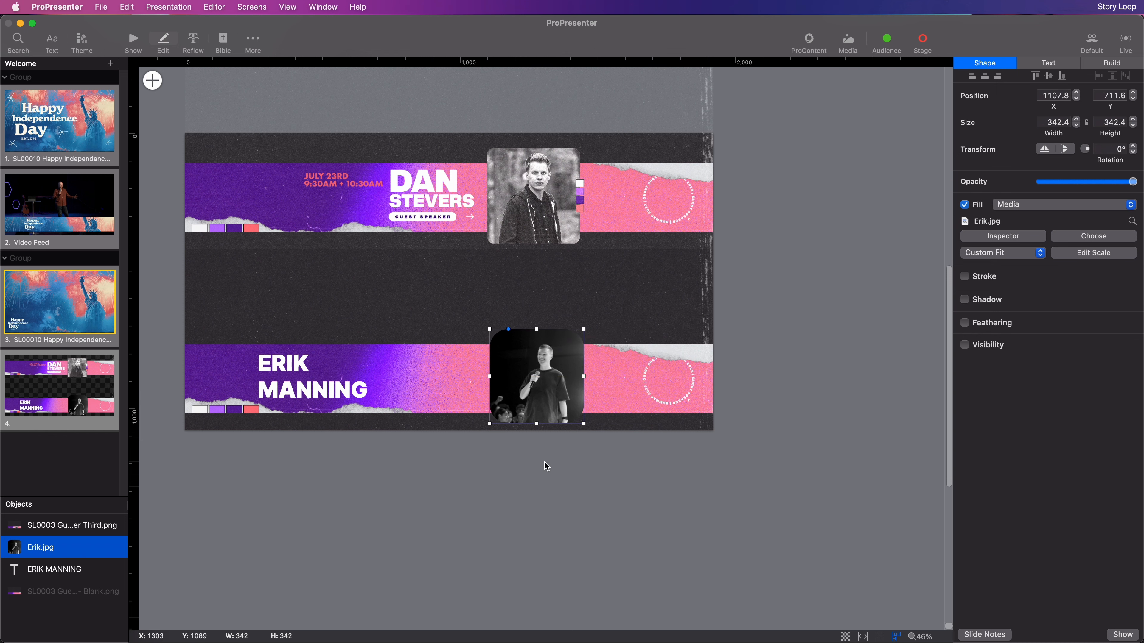
left_click(544, 467)
left_click(515, 353)
left_click_drag(510, 330, 496, 331)
left_click(515, 460)
left_click(304, 396)
left_click(1047, 63)
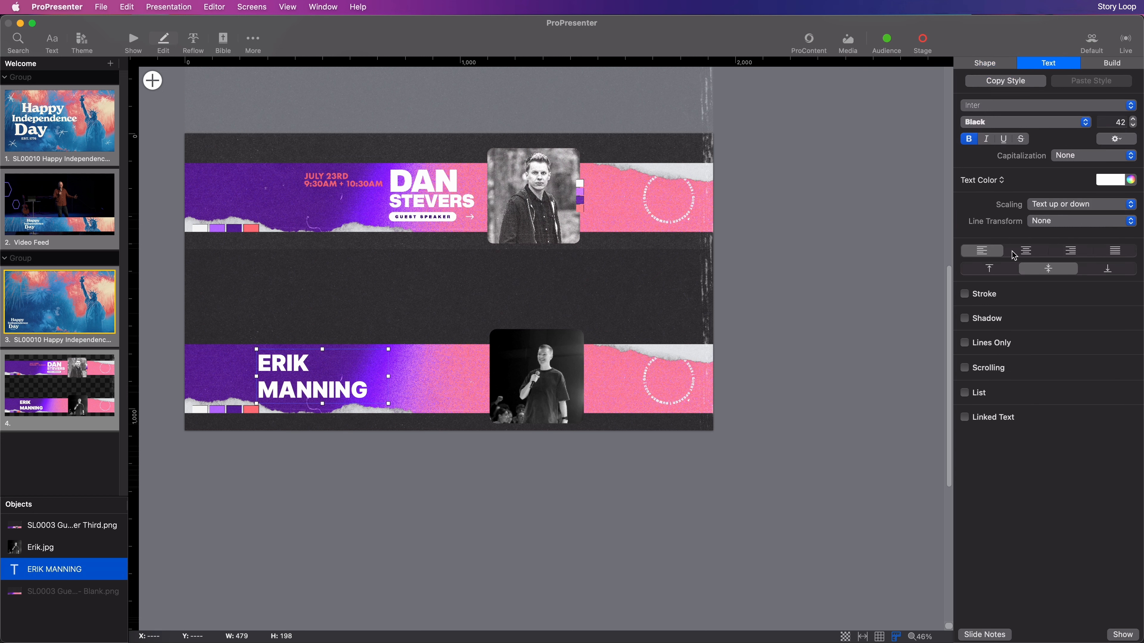
left_click(1070, 250)
left_click_drag(369, 360, 435, 361)
left_click(989, 253)
triple_click(394, 391)
double_click(1118, 123)
type("20")
key("Return")
left_click(630, 407)
left_click(152, 80)
left_click(189, 118)
left_click_drag(386, 395, 471, 405)
left_click(985, 63)
left_click(1106, 221)
left_click(1020, 281)
left_click(756, 374)
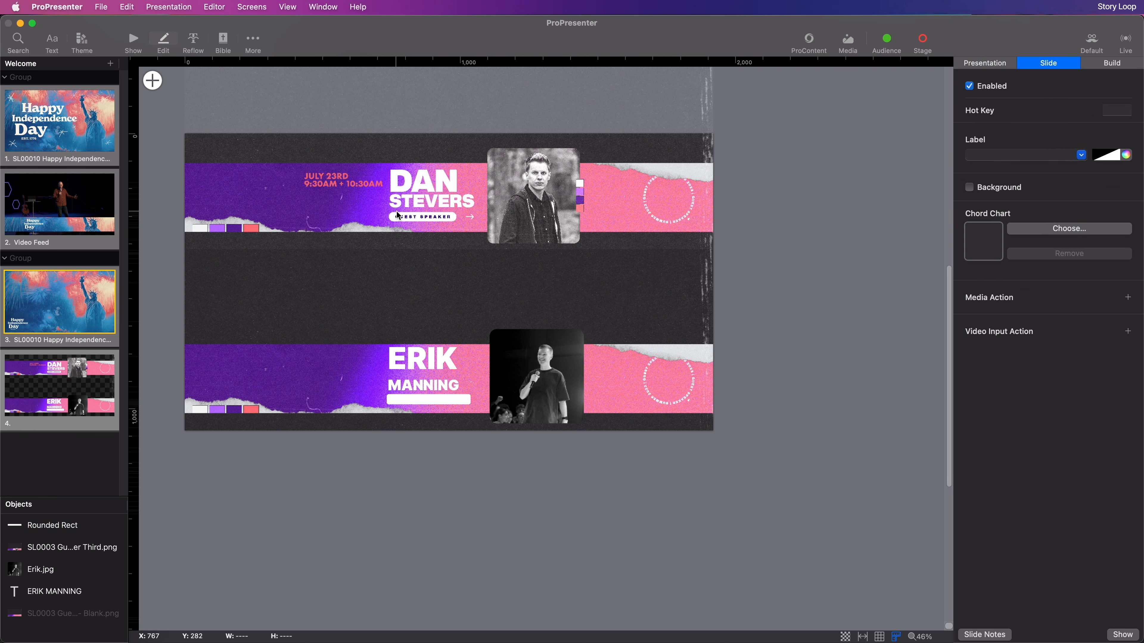
Paste GUEST SPEAKER as text inside the white pill, scaled to fit one line
scroll(390, 401, "up", 10)
left_click(389, 414)
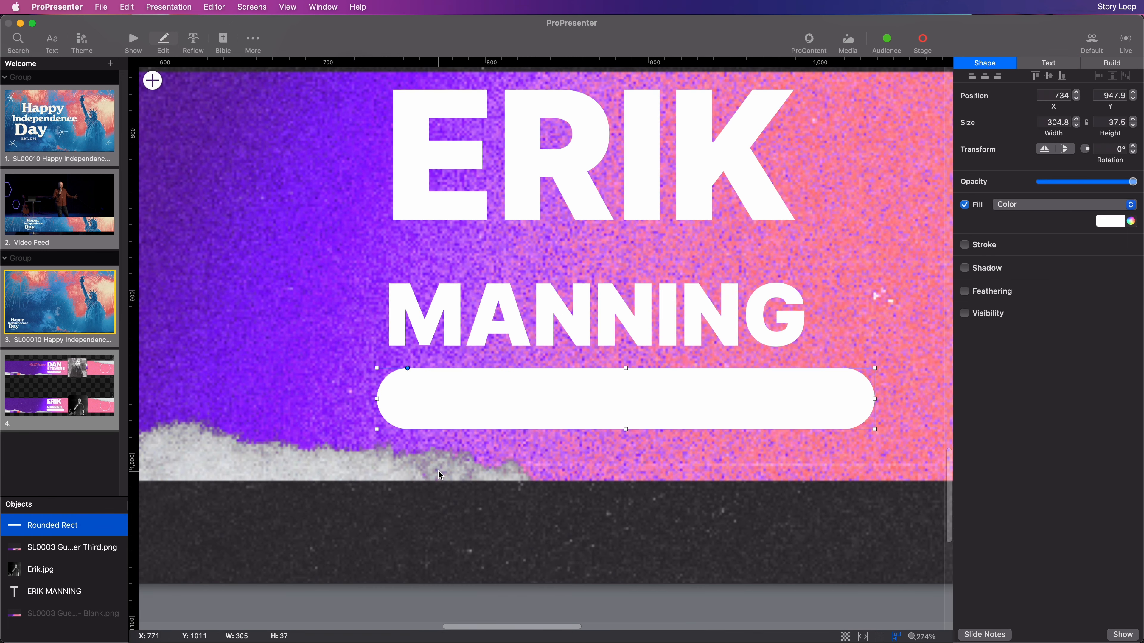
right_click(457, 439)
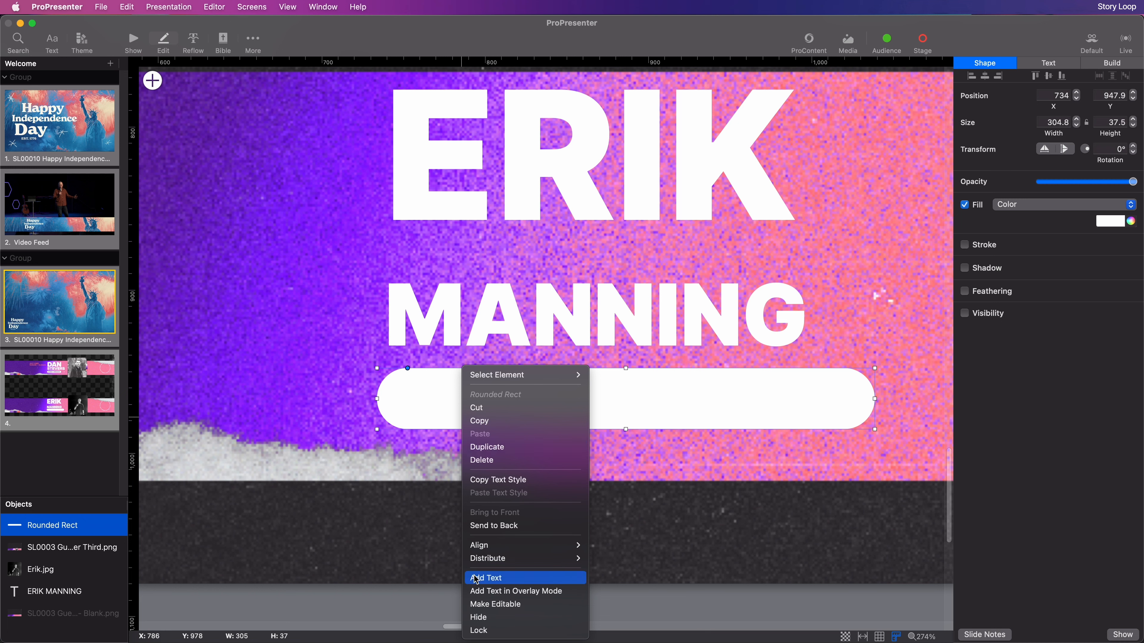
left_click(485, 577)
type("GUEST SPEAKER")
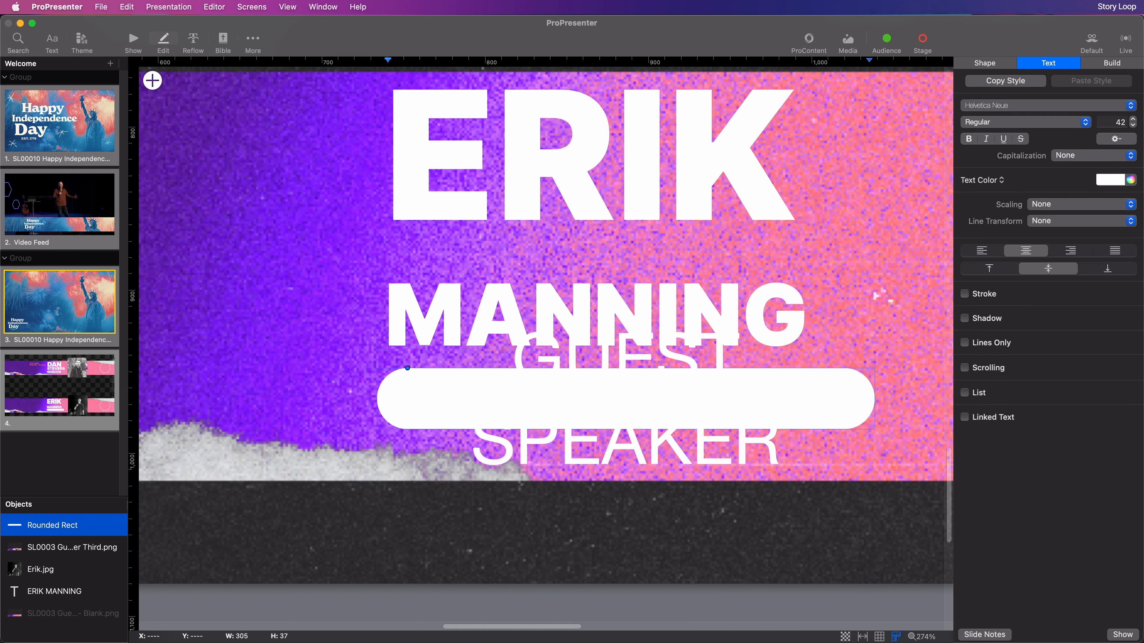
key("super+a")
left_click(1101, 158)
left_click(1054, 214)
left_click(1054, 206)
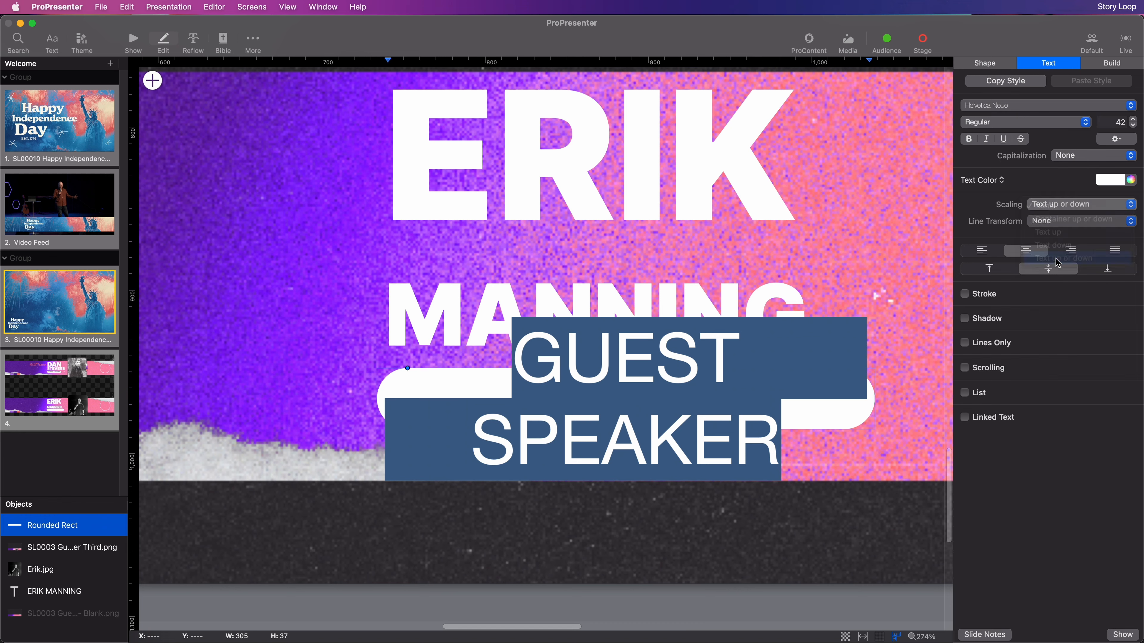
left_click(1055, 259)
Set the GUEST SPEAKER label font to Inter Black
left_click(1022, 102)
type("inter")
key("Return")
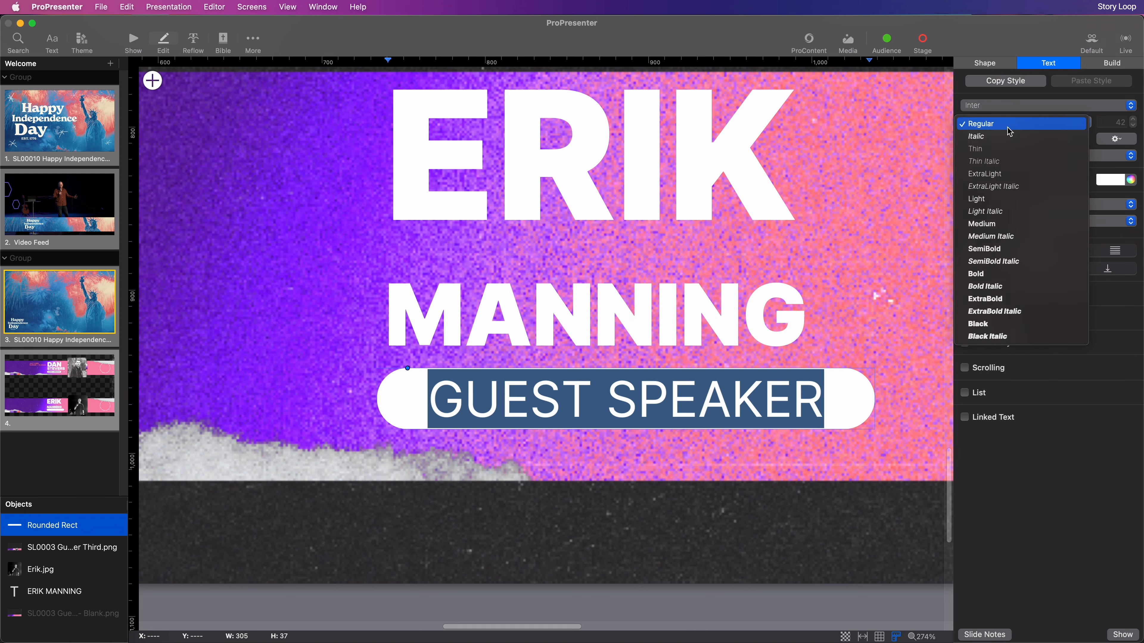
left_click(1008, 127)
left_click(976, 326)
Colour the label with the band's purple, sampled by eyedropper from the slide
scroll(443, 269, "down", 5)
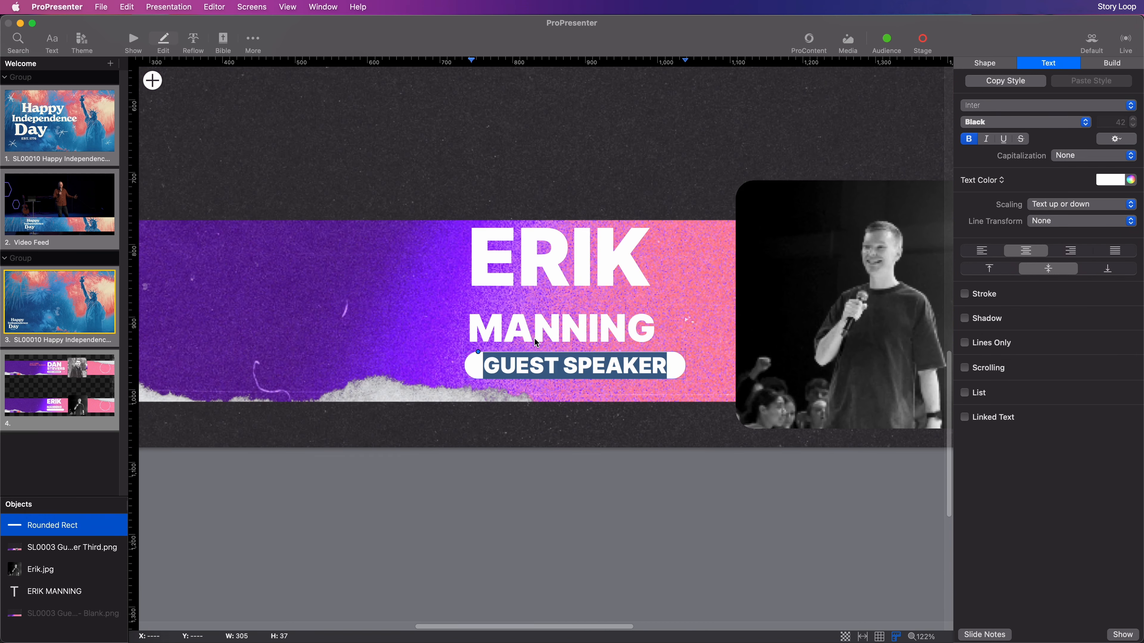
left_click(1131, 181)
left_click(612, 562)
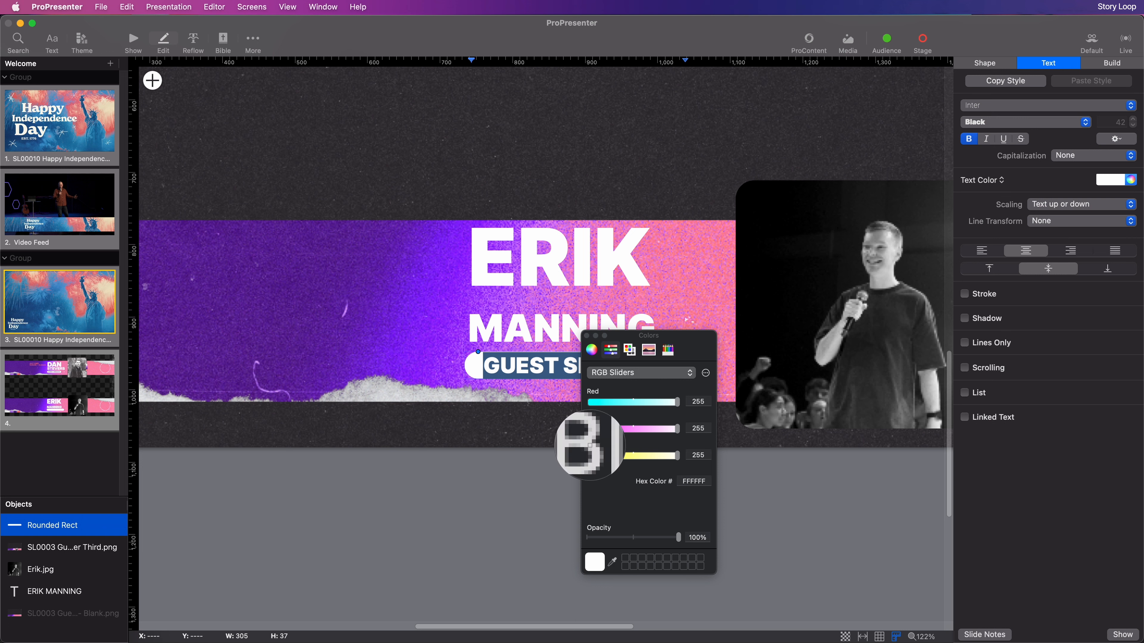
left_click(338, 319)
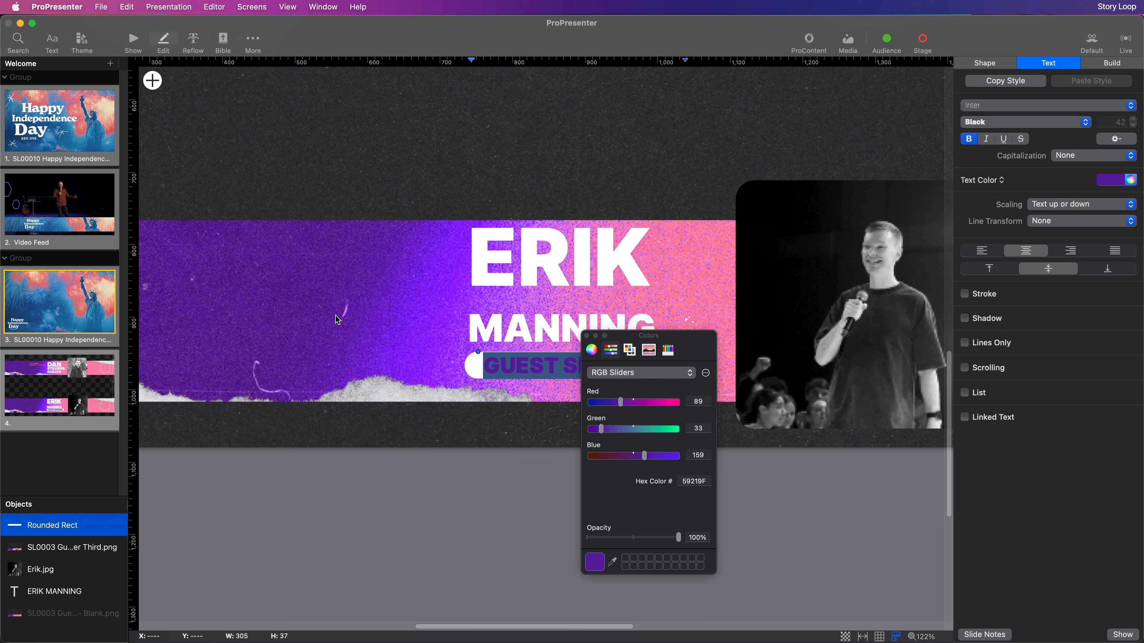
left_click(587, 336)
Widen the GUEST SPEAKER character spacing to 10, then select the pill's left margin field
left_click(1124, 137)
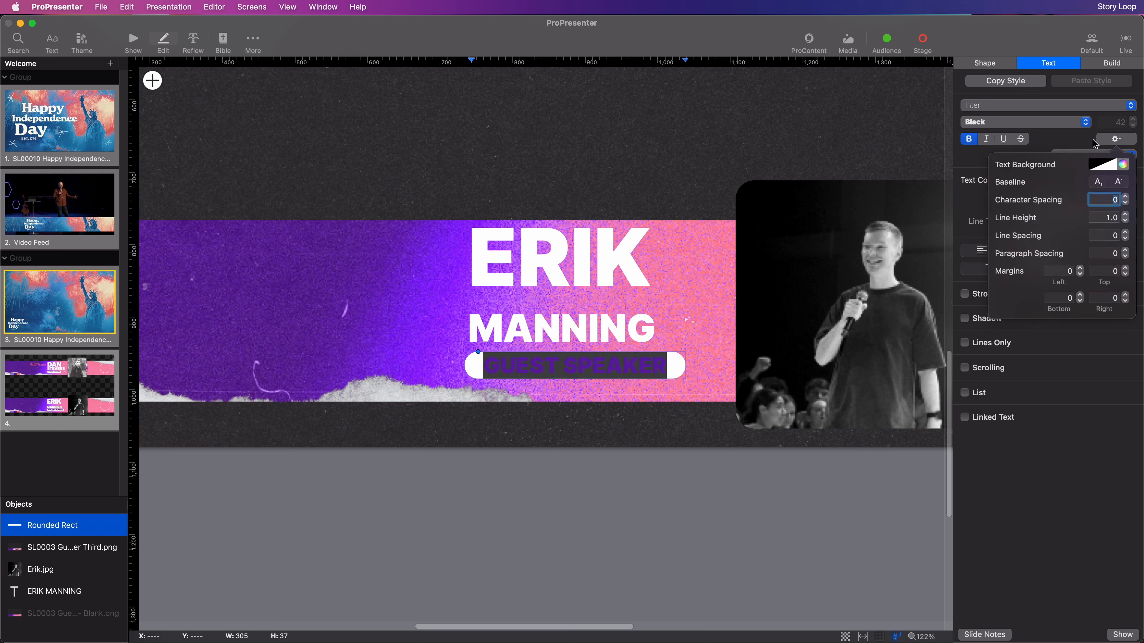
left_click(1125, 198)
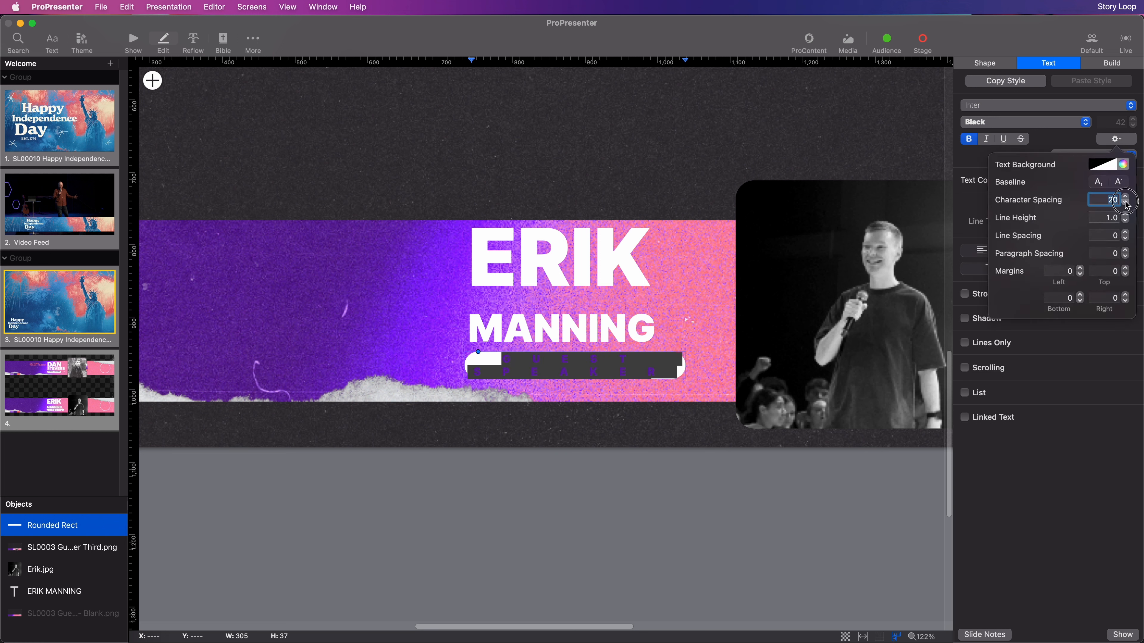
left_click(600, 518)
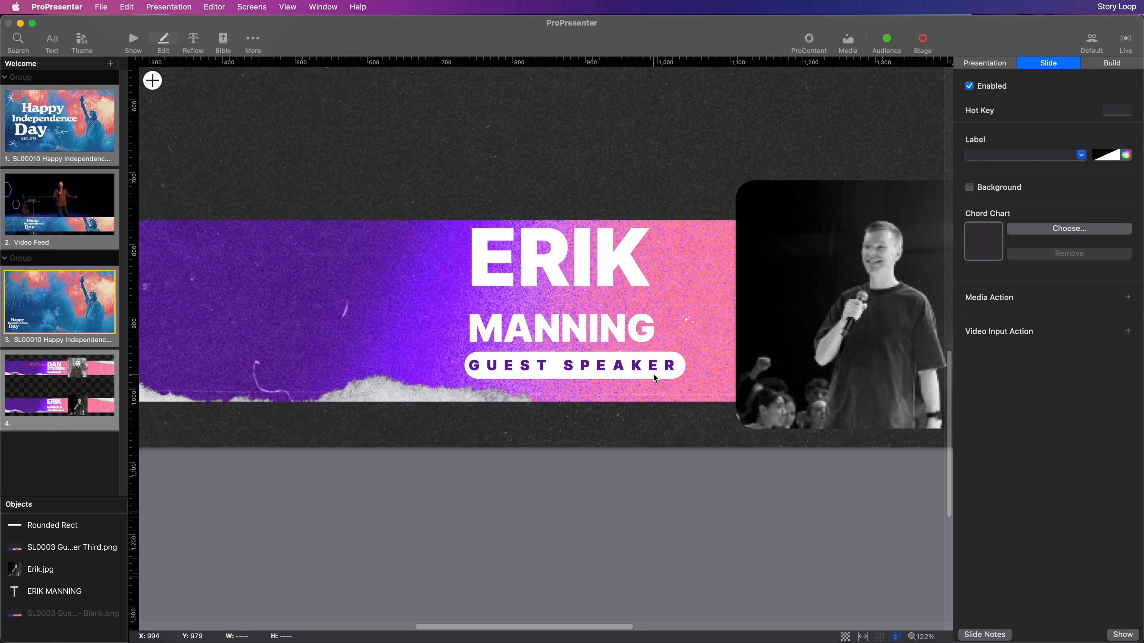
left_click(669, 372)
left_click(1068, 63)
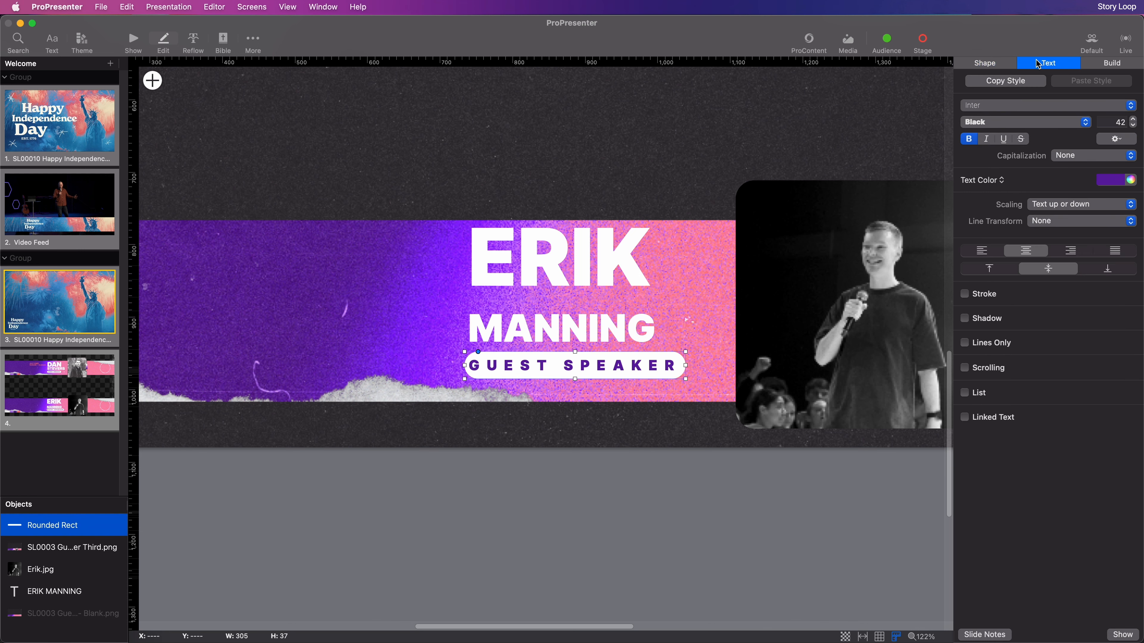
left_click(1129, 141)
double_click(1067, 271)
type("10")
key("Return")
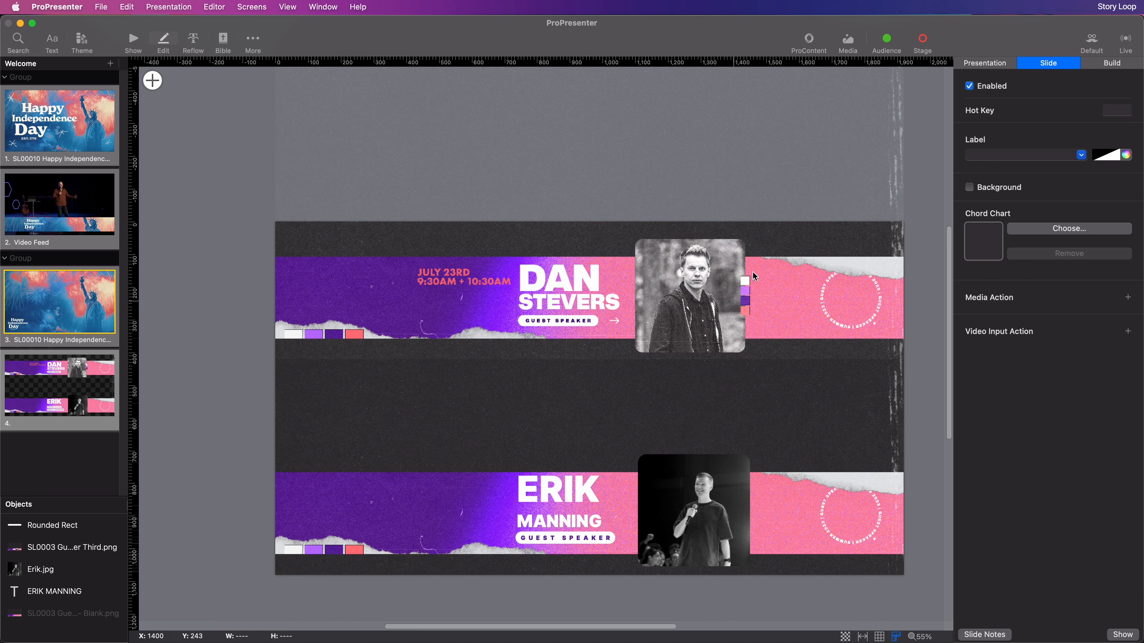
left_click(735, 249)
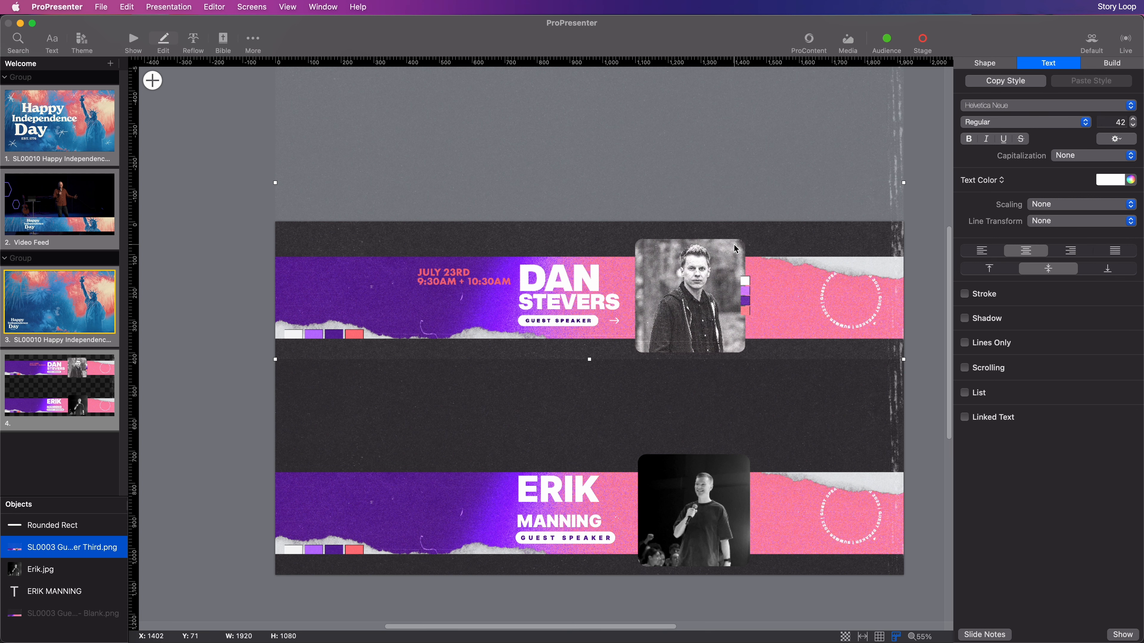
key("Delete")
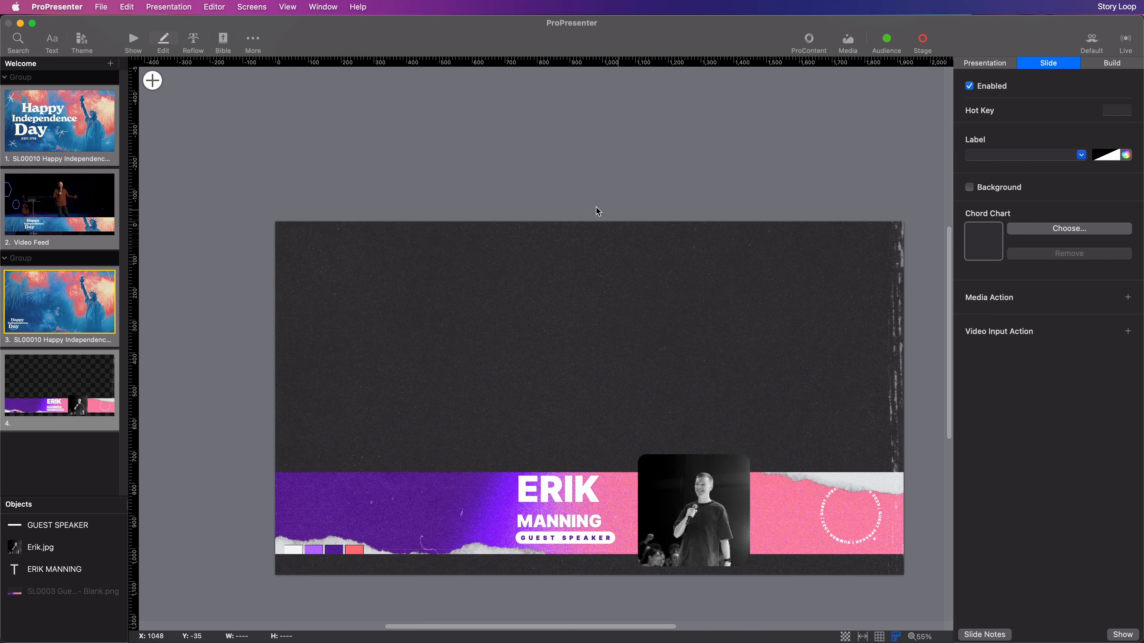